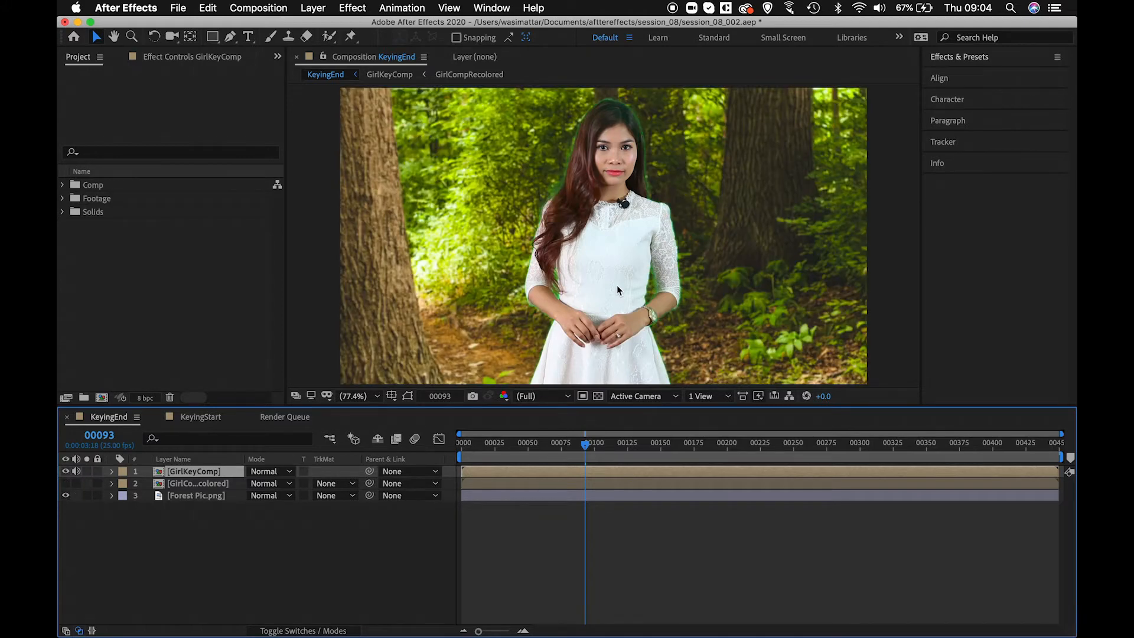
Step: Examine the green fringing around the woman's hair, shoulders and arms in the finished KeyingEnd composite
key(period)
key(period)
key(space)
drag(640, 146, 595, 288)
key(space)
drag(648, 331, 671, 238)
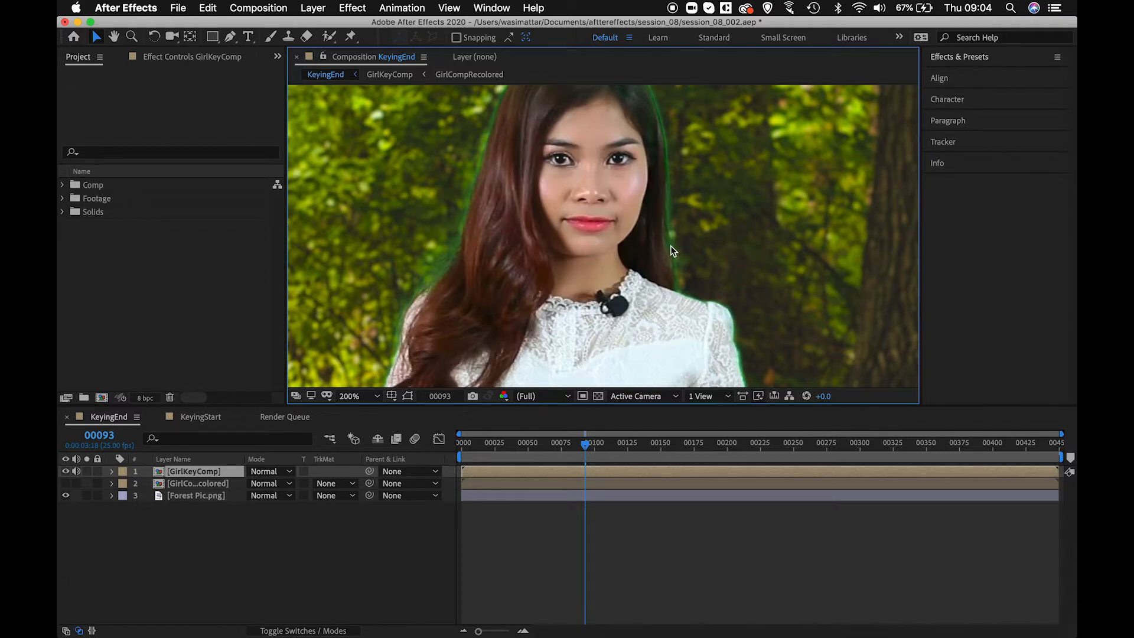
key(space)
drag(671, 243, 682, 221)
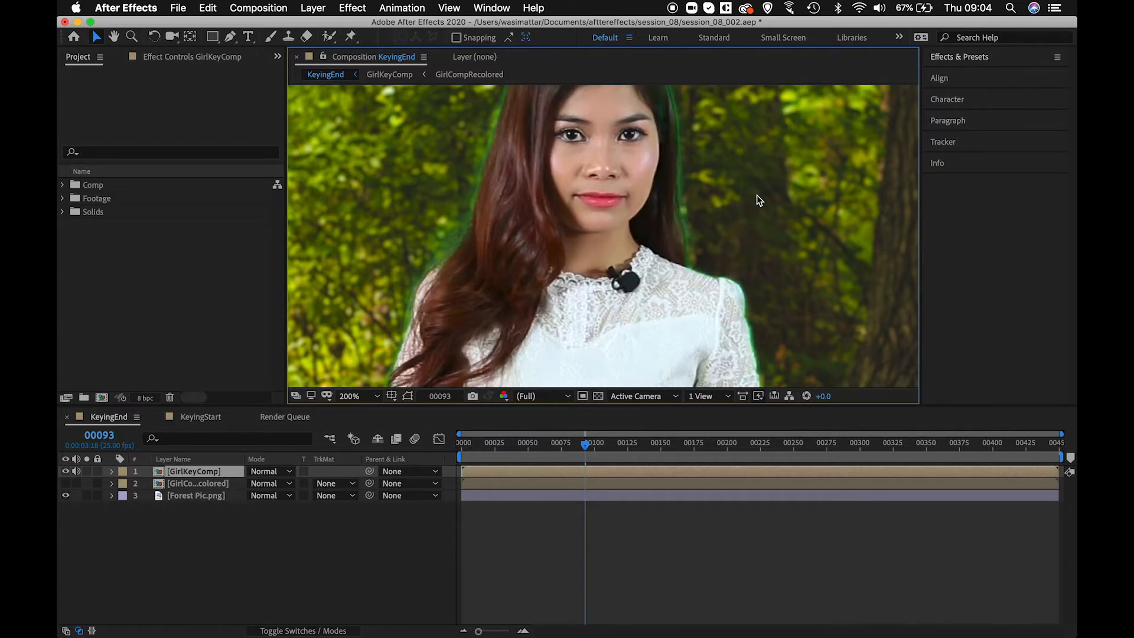
key(comma)
key(comma)
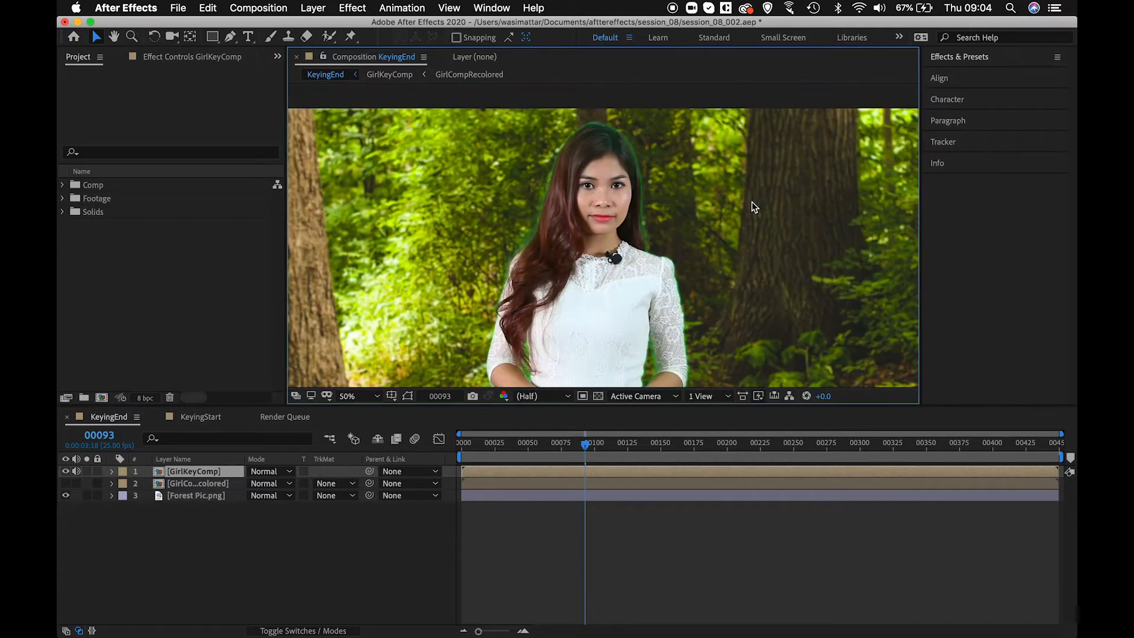
key(period)
drag(725, 215, 732, 183)
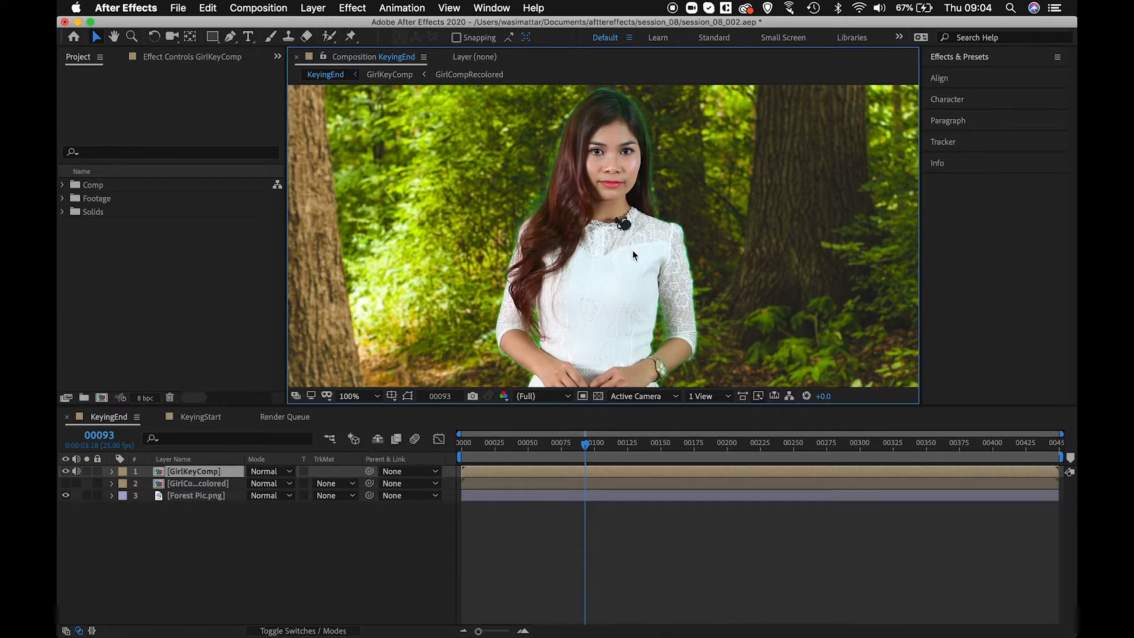
mouse_move(630, 276)
mouse_down()
mouse_move(636, 225)
mouse_move(642, 286)
mouse_up()
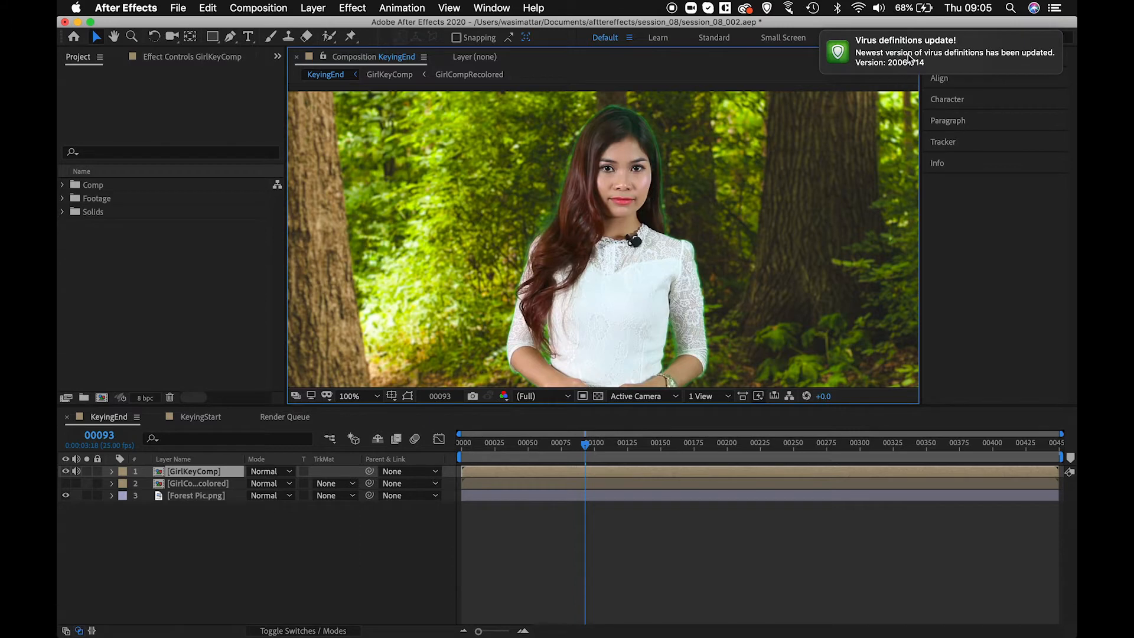
click(1064, 54)
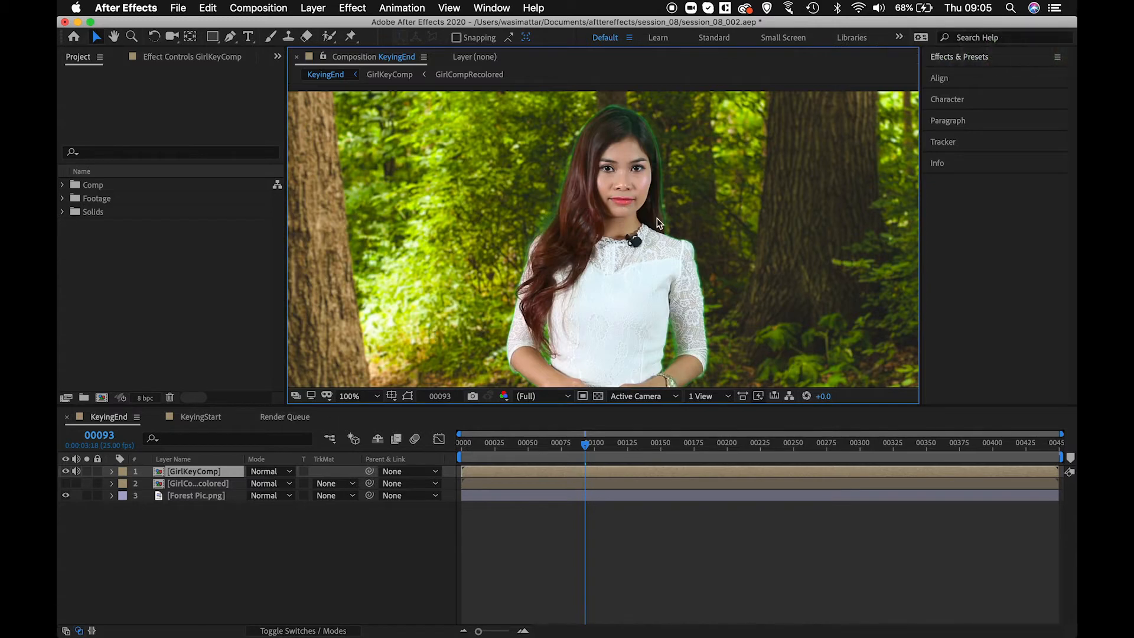
Step: Open the KeyingStart composition and inspect the backdrop beside the hair in the red, green and blue channels
click(205, 416)
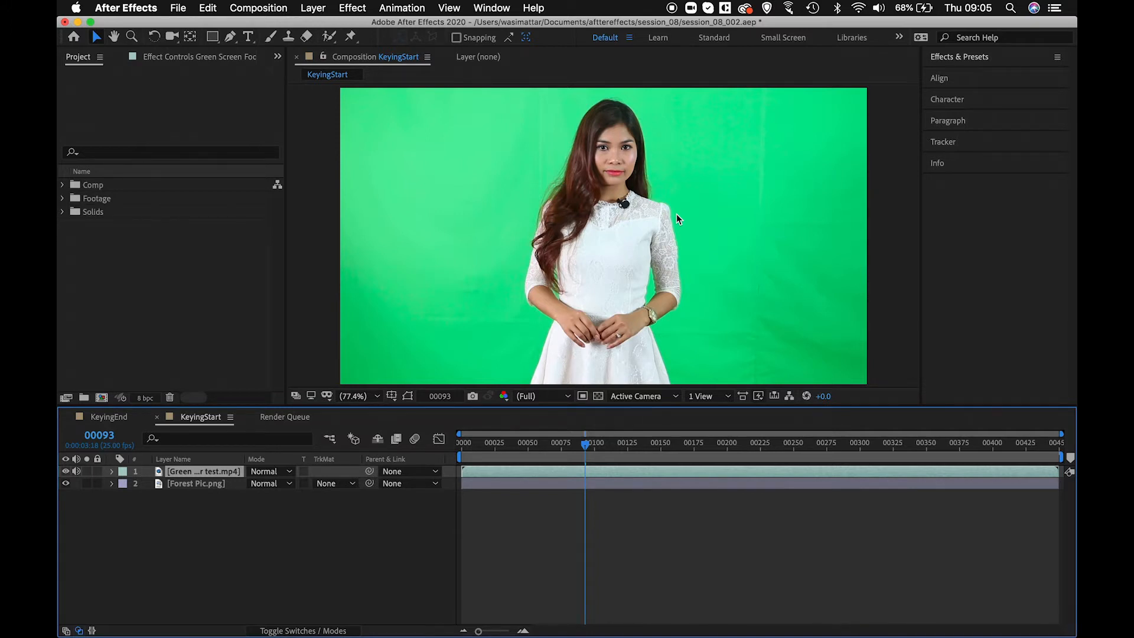
scroll(676, 214, up, 5)
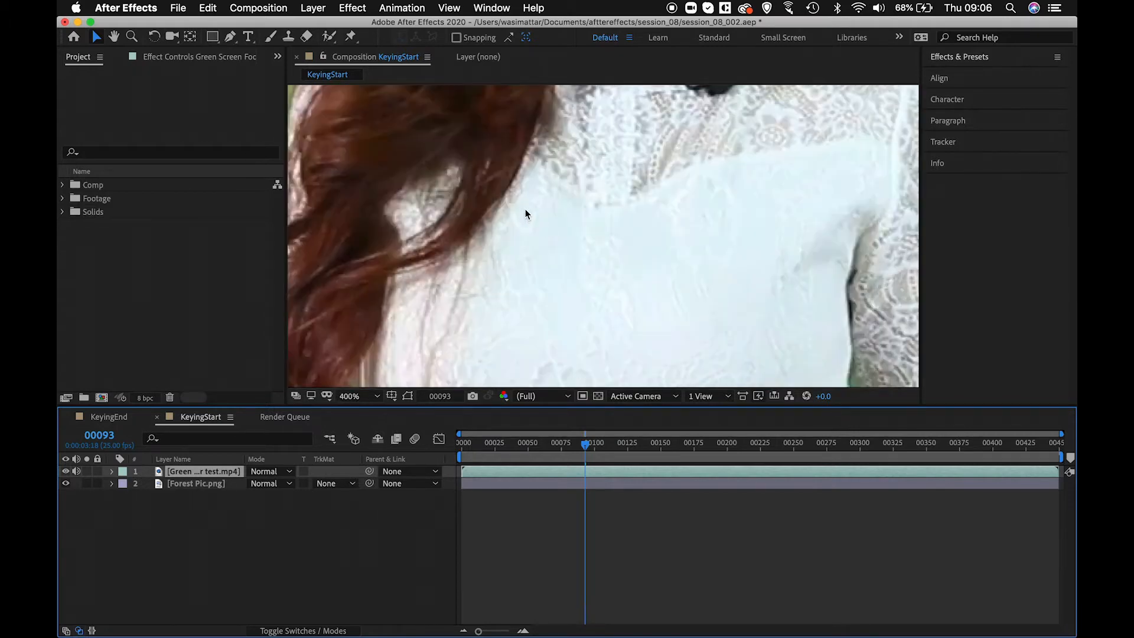
drag(728, 234, 703, 308)
drag(640, 242, 621, 239)
key(v)
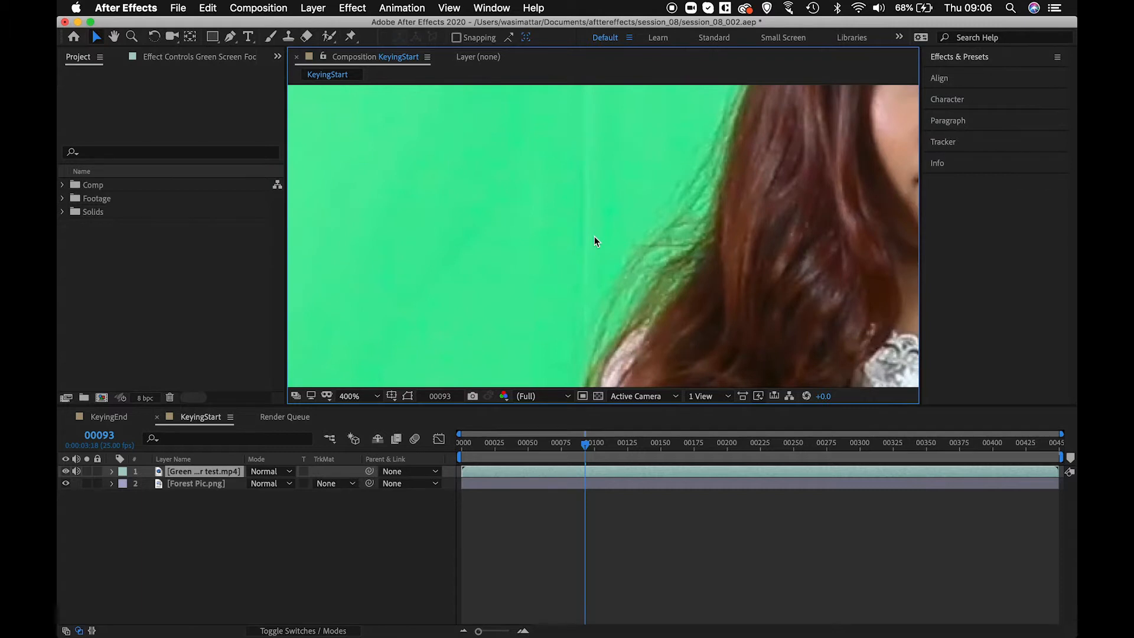
key(alt+1)
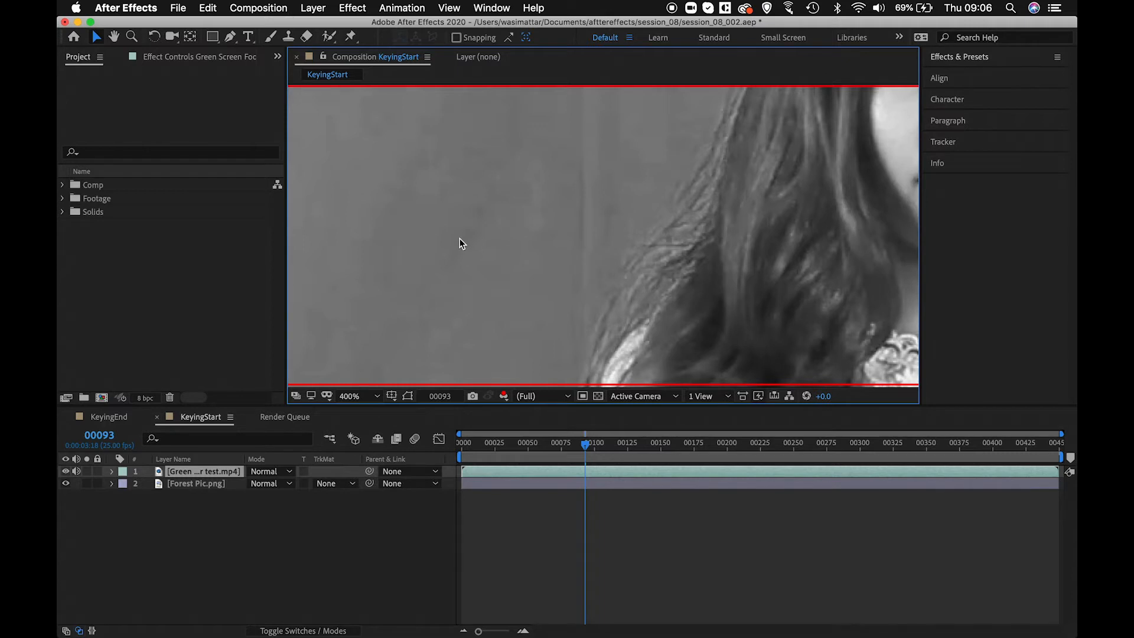
key(alt+2)
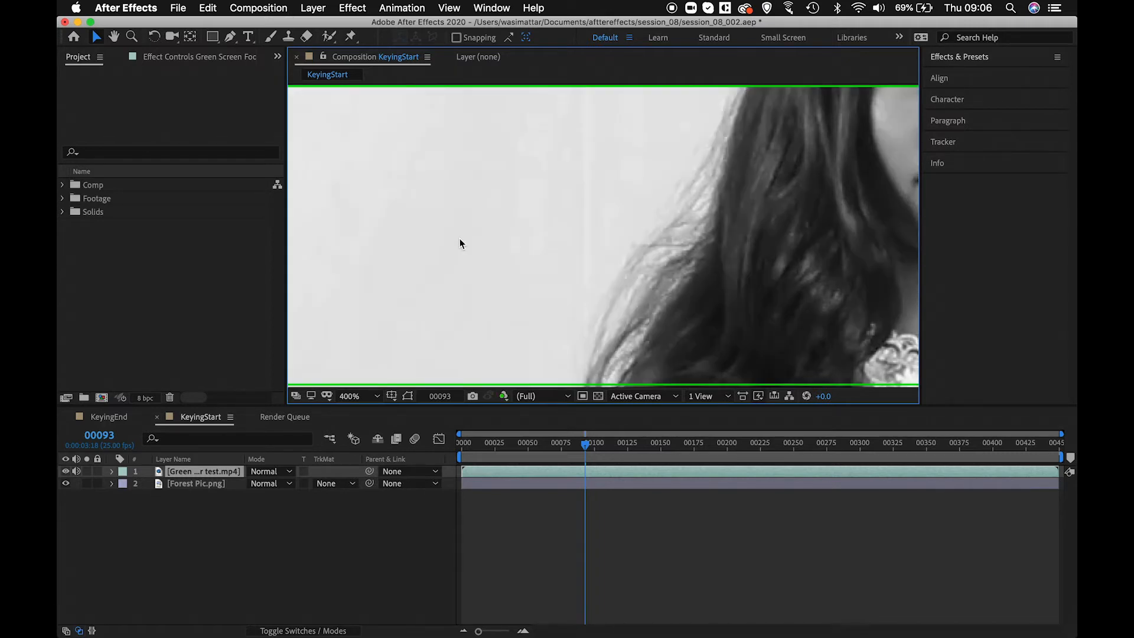
key(alt+3)
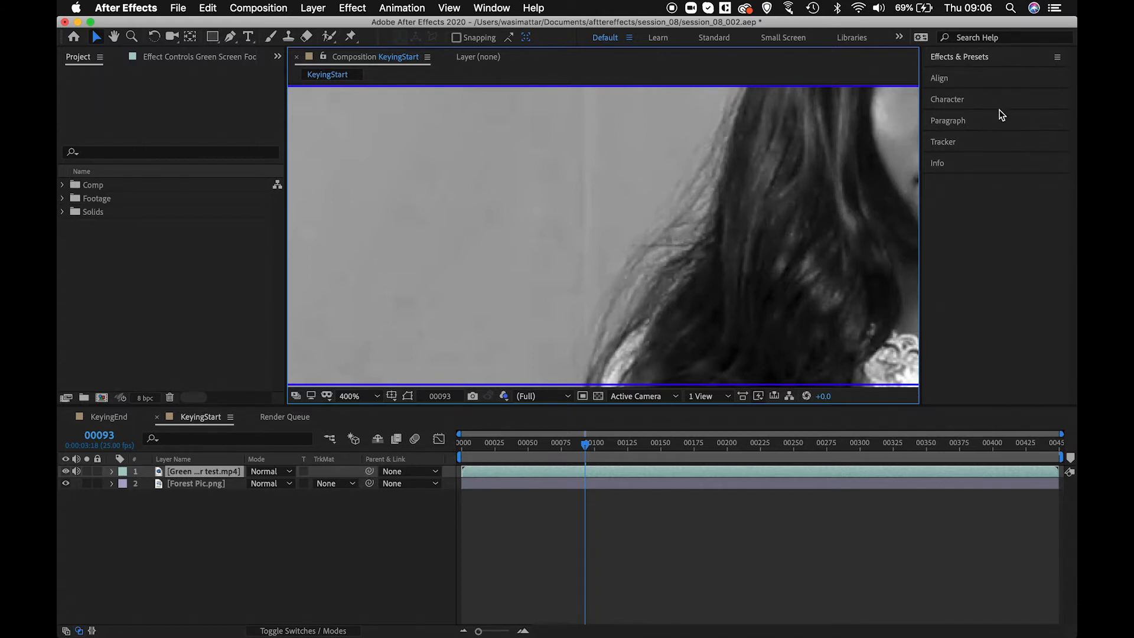
Step: Duplicate the green screen footage layer and set the lower copy's track matte to None
click(997, 62)
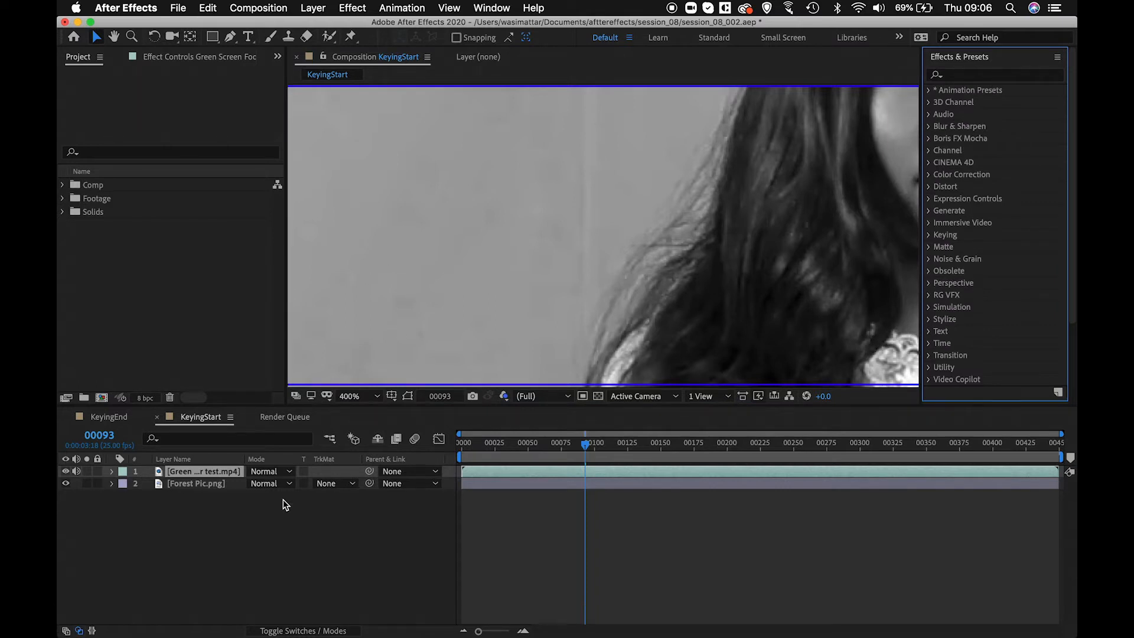
click(245, 534)
click(204, 472)
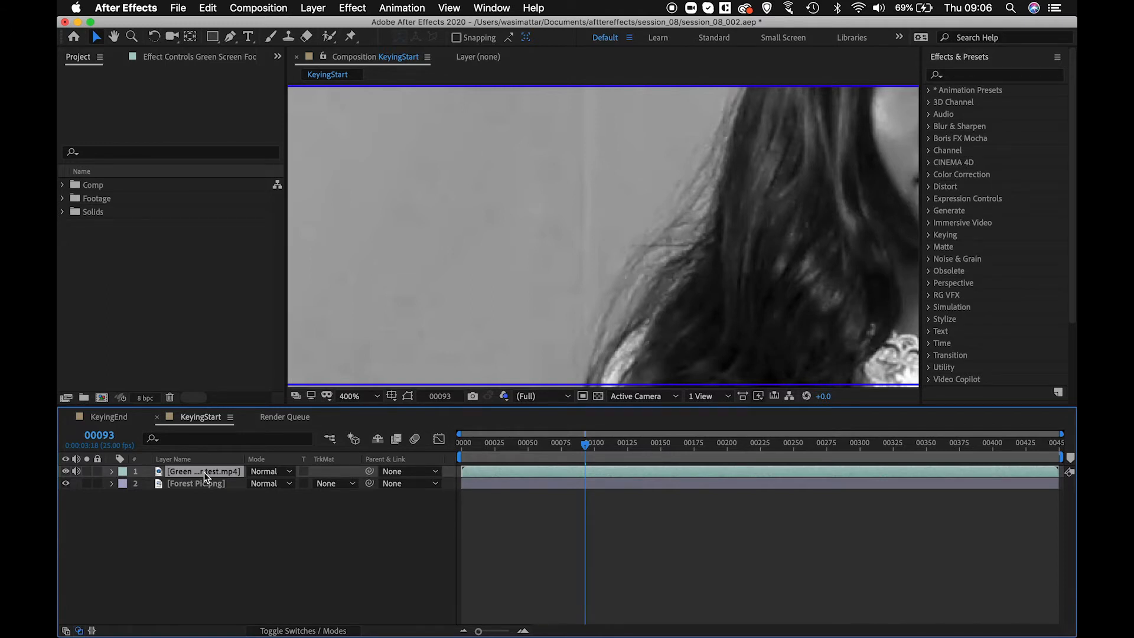
key(super+d)
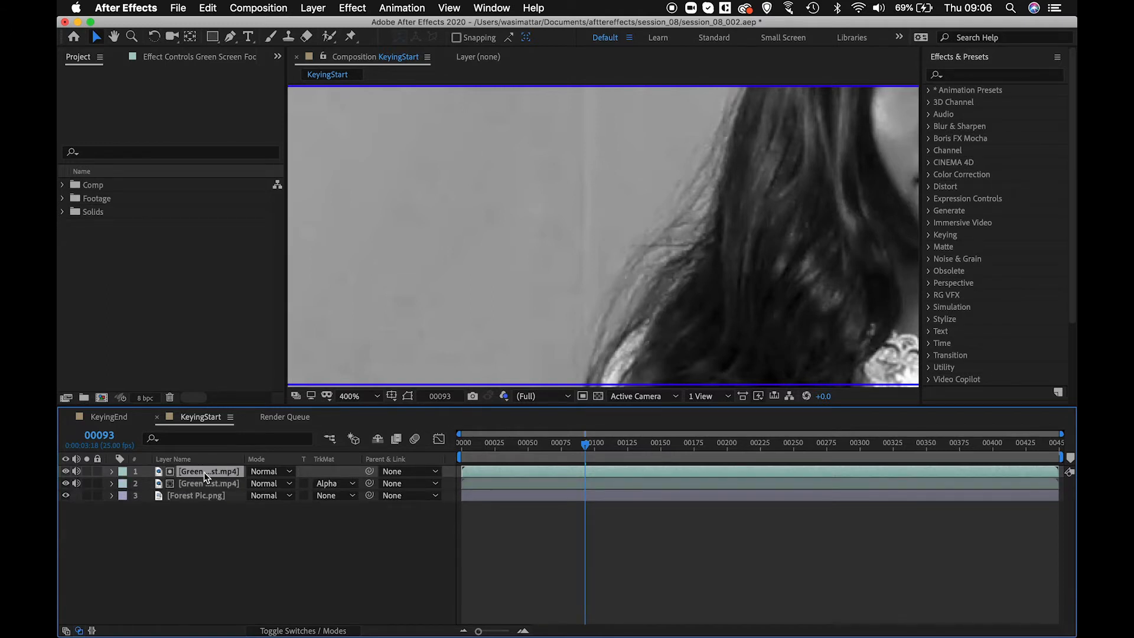
click(338, 485)
click(367, 500)
click(329, 534)
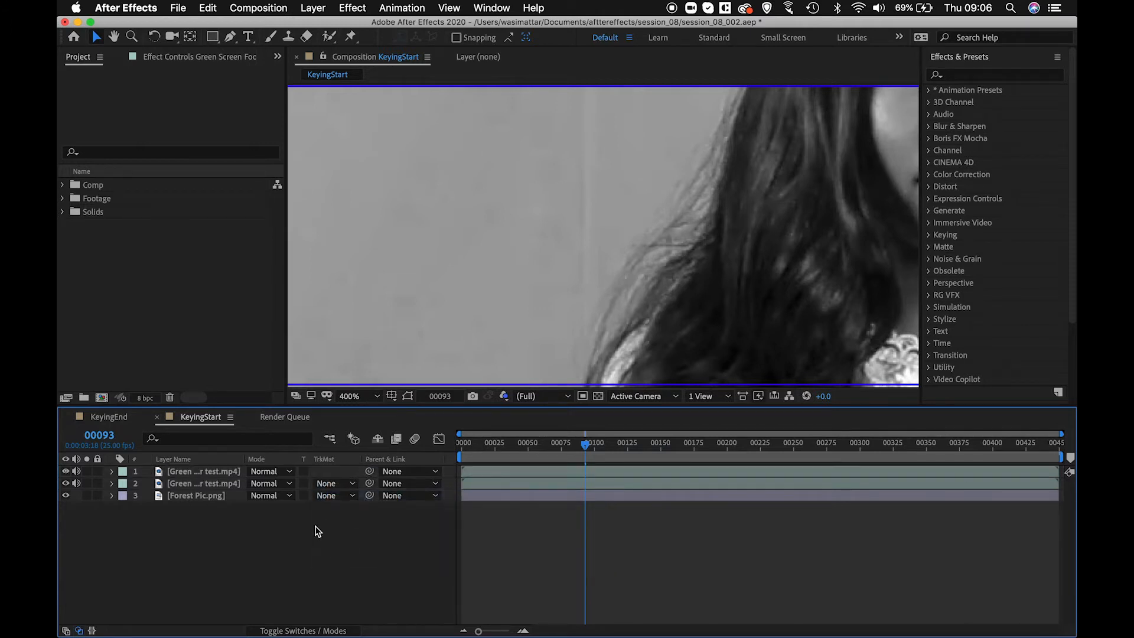
Step: Hide the lower green screen footage copy and apply the Remove Grain effect to the top copy
click(199, 470)
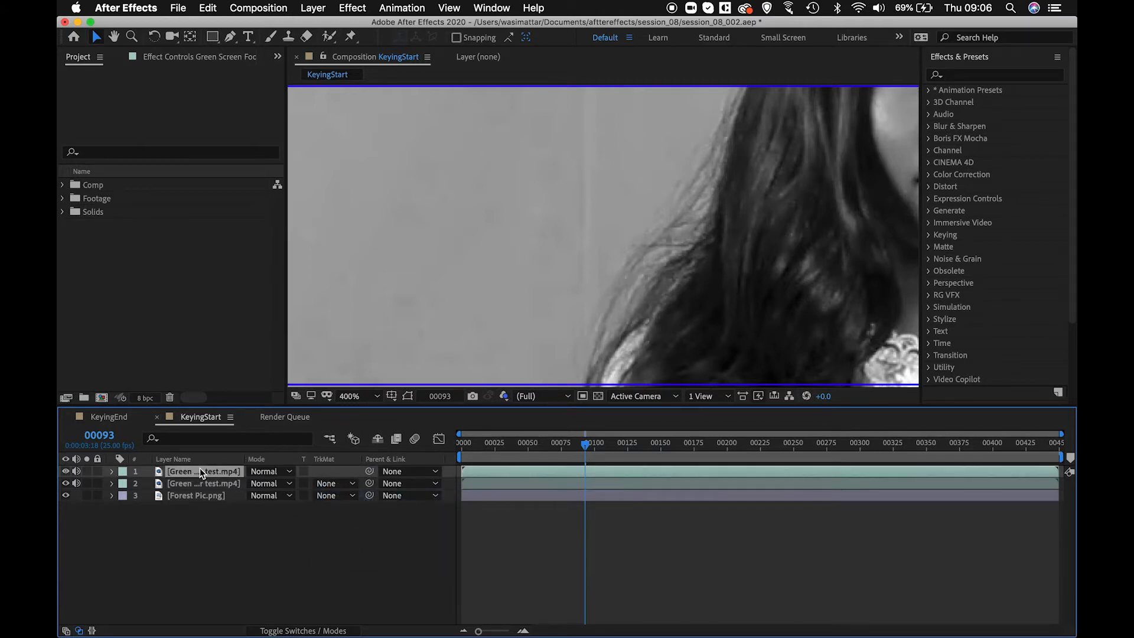
click(65, 483)
click(973, 76)
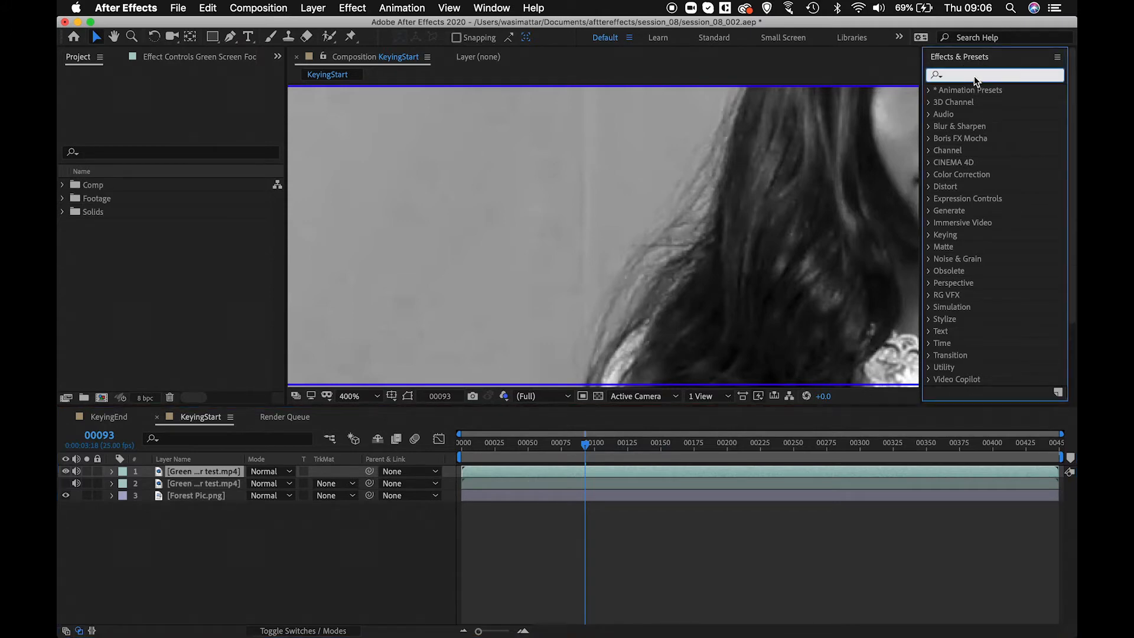
text(remove)
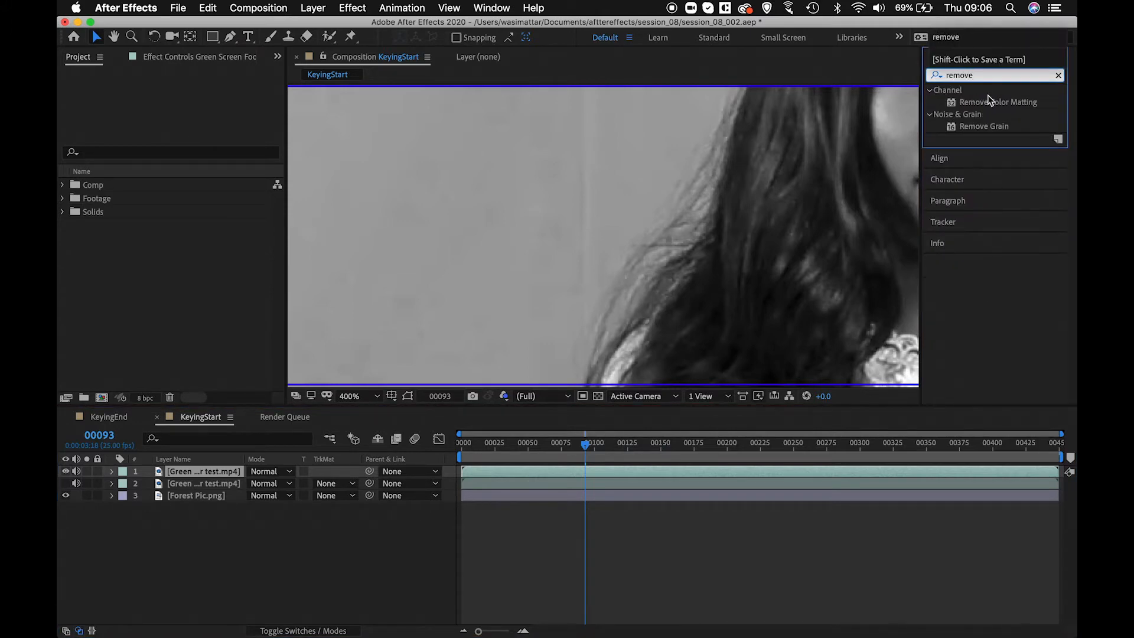
drag(999, 125, 201, 474)
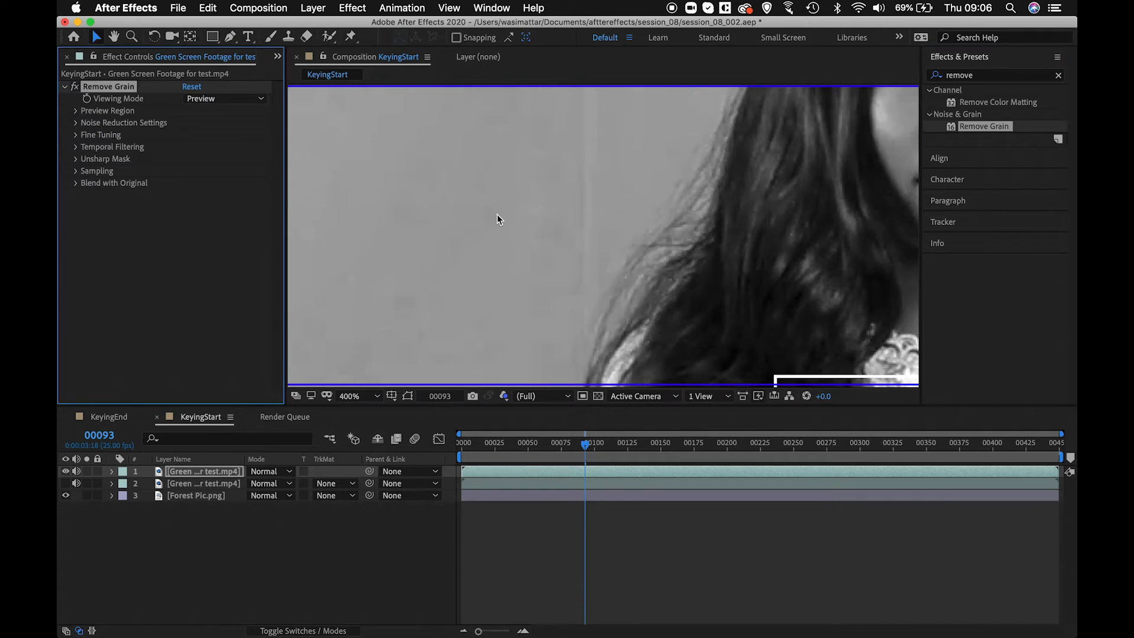
Step: Show the whole frame in full colour and move the Remove Grain preview region's center to 600, 410
key(shift+slash)
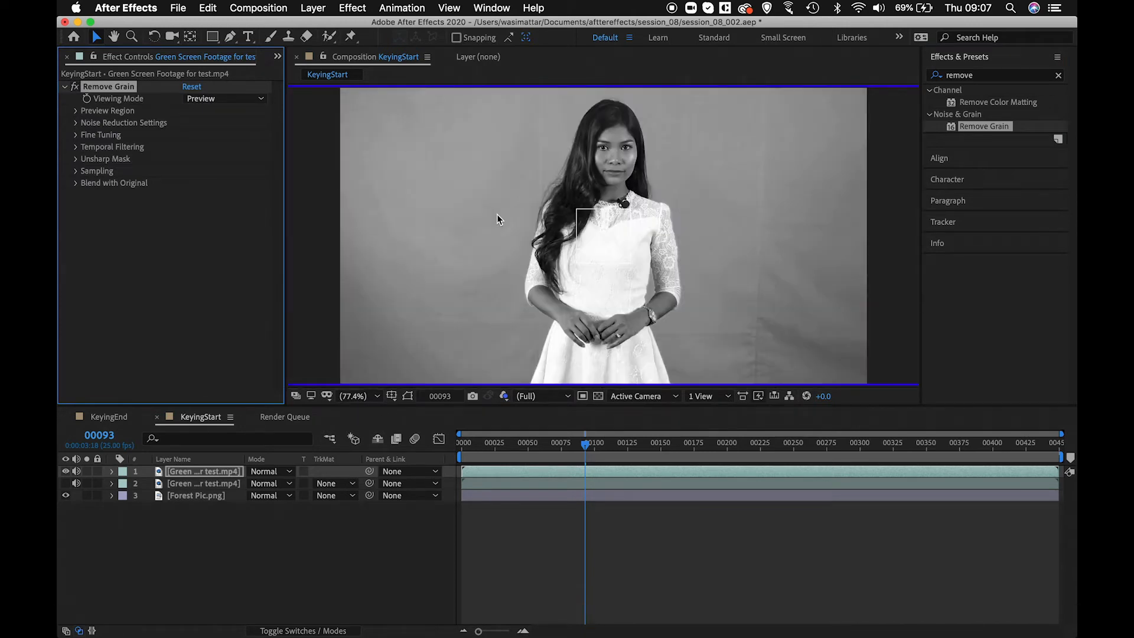
key(alt+3)
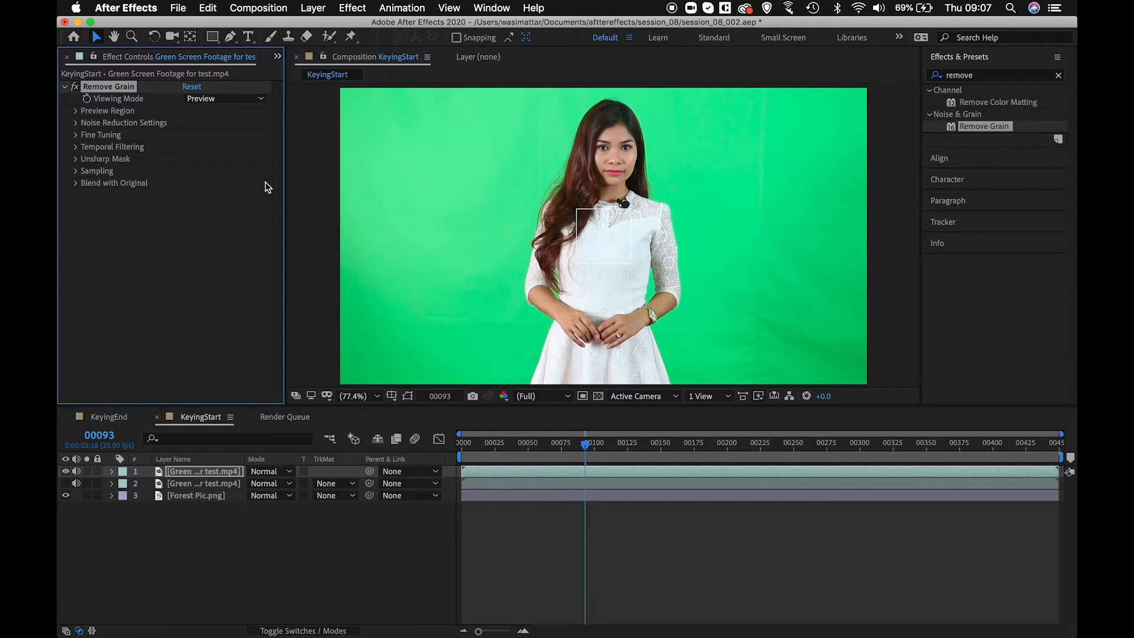
click(75, 111)
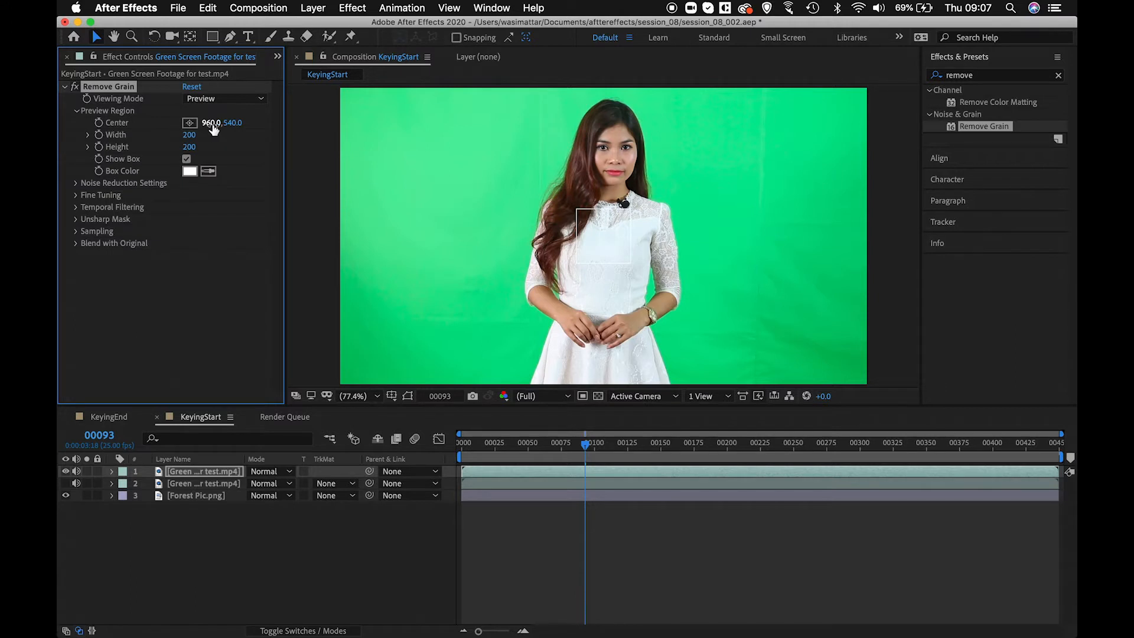
drag(214, 129, 160, 128)
drag(148, 132, 231, 123)
Step: Compare the backdrop grain inside the preview box in the blue channel with Remove Grain on and off
scroll(473, 179, up, 2)
drag(511, 136, 604, 194)
scroll(711, 243, up, 2)
key(v)
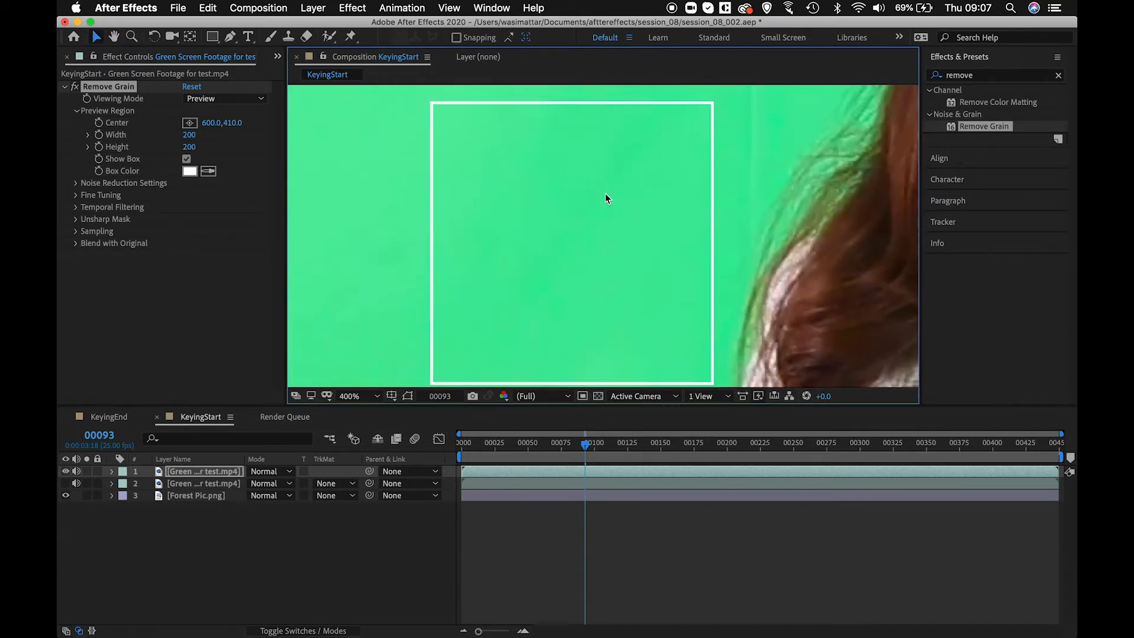
key(alt+3)
key(space)
drag(623, 243, 610, 232)
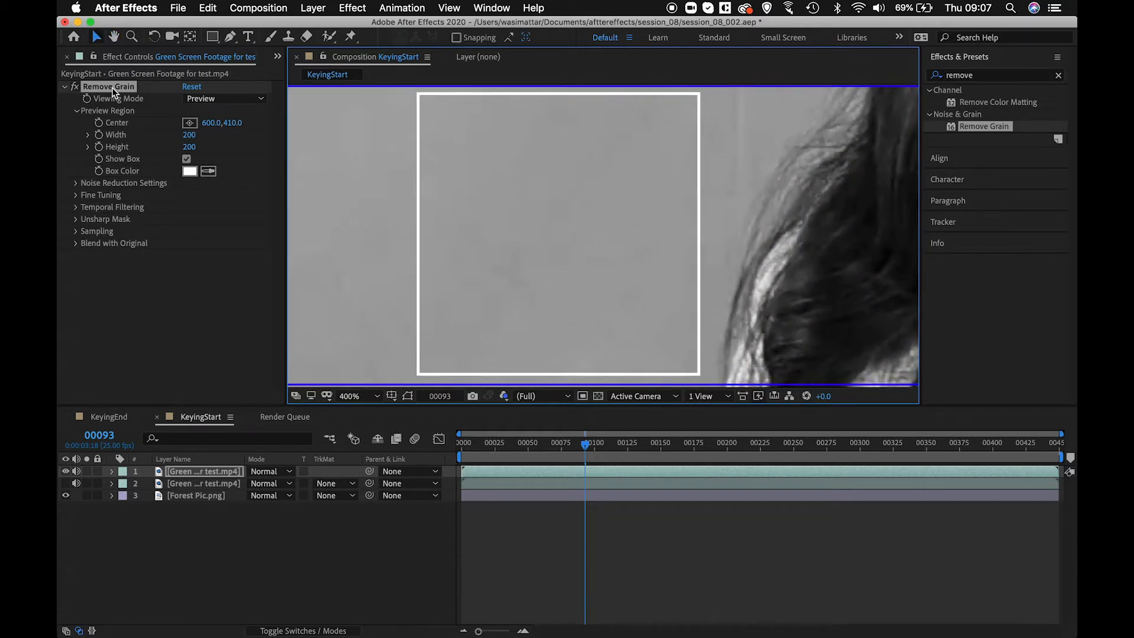
click(77, 88)
click(76, 87)
click(77, 87)
click(76, 87)
click(77, 87)
click(77, 88)
click(77, 87)
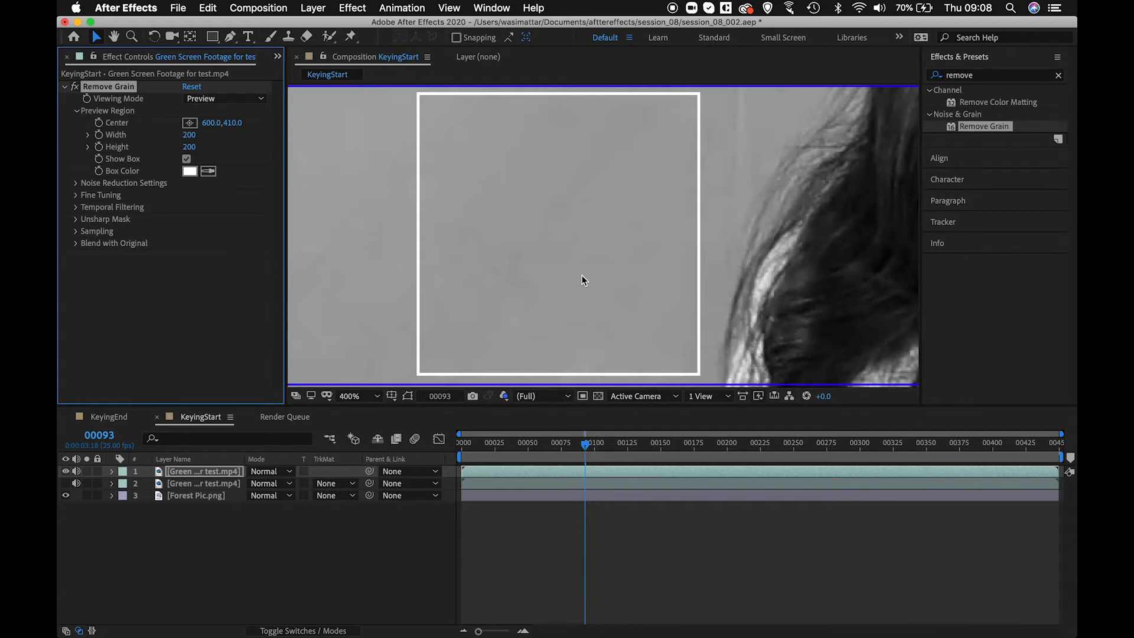
Step: Set the Noise Reduction amount of Remove Grain to 2
click(76, 185)
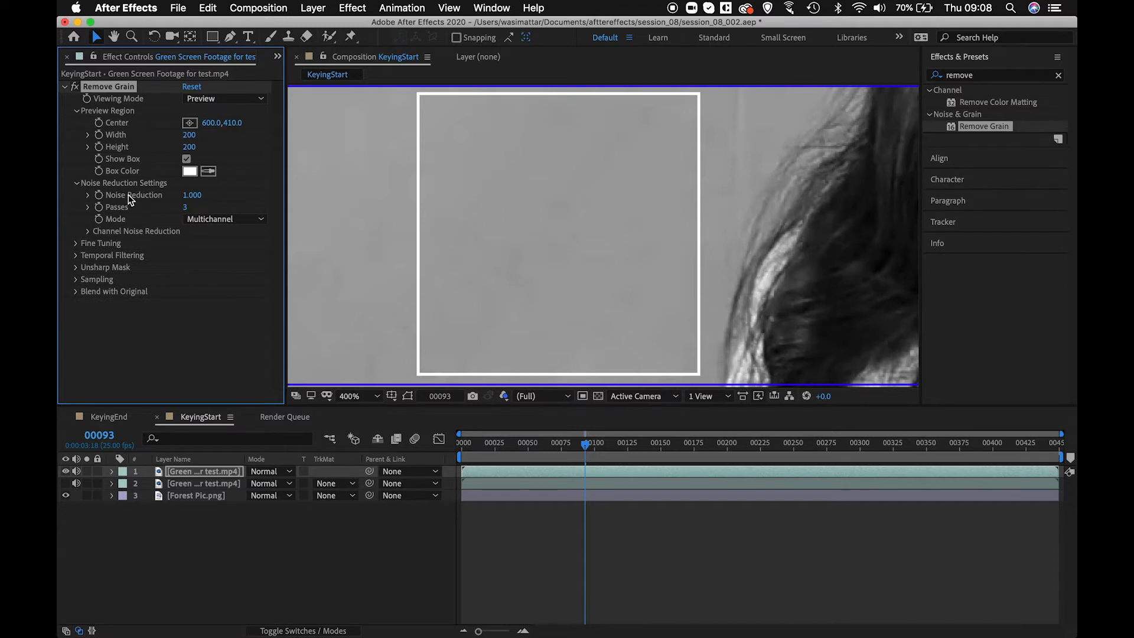
click(190, 195)
text(2)
key(Return)
Step: Check the stronger noise reduction in the preview box by switching the effect off and on repeatedly
click(76, 89)
click(76, 89)
click(77, 89)
click(76, 89)
click(77, 88)
click(76, 88)
key(space)
drag(462, 223, 447, 225)
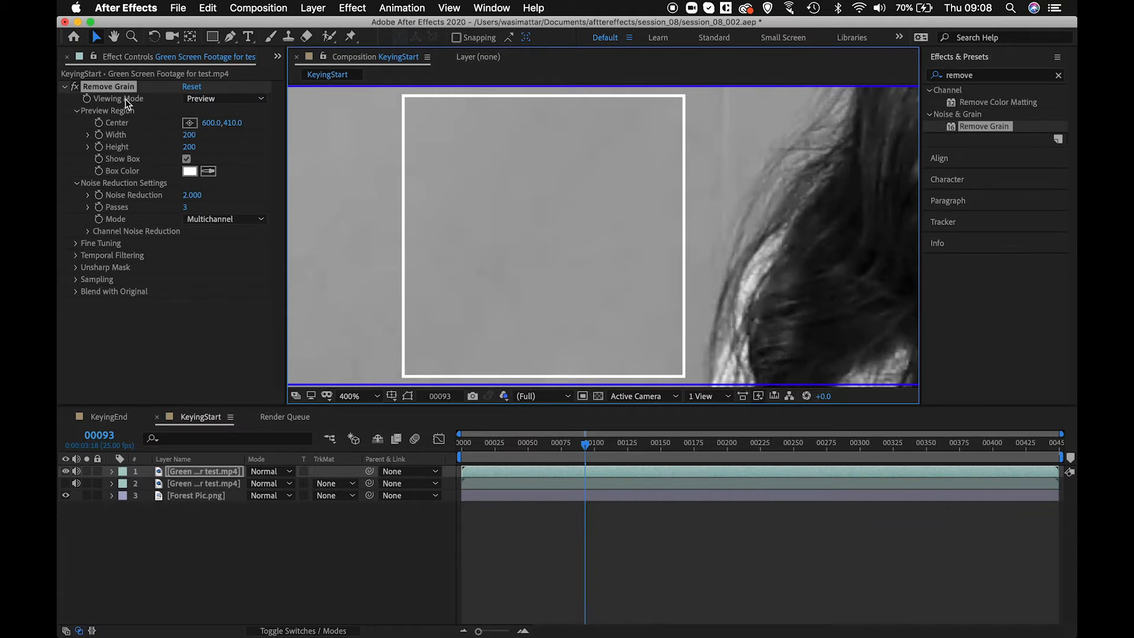
Step: Set the Remove Grain viewing mode to Final Output and compare the full frame with and without the effect
click(246, 100)
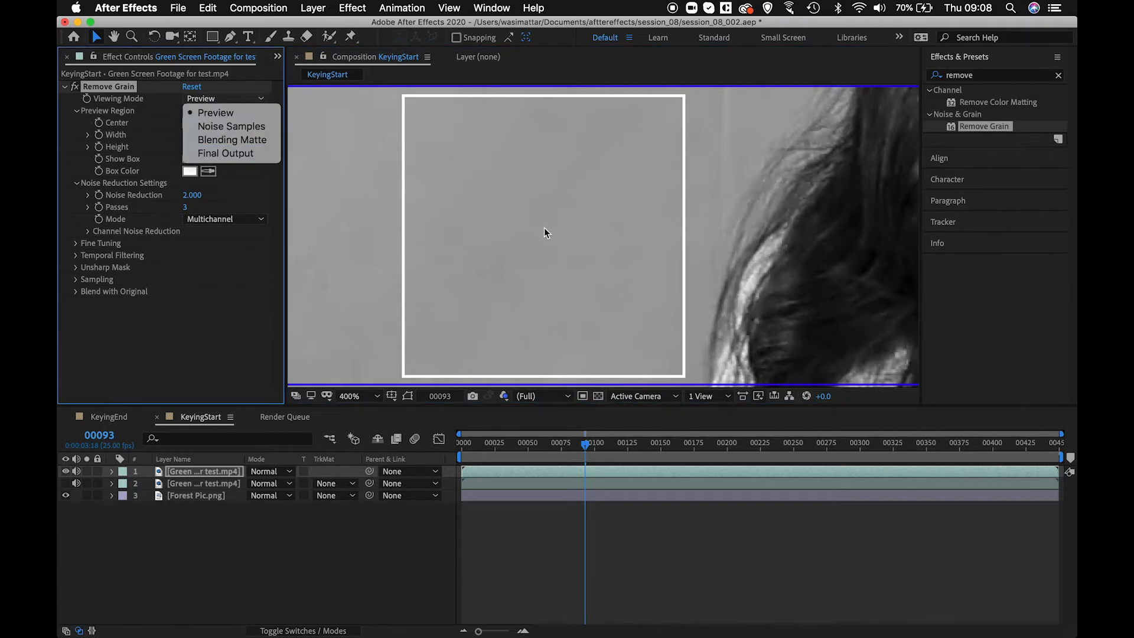
click(264, 156)
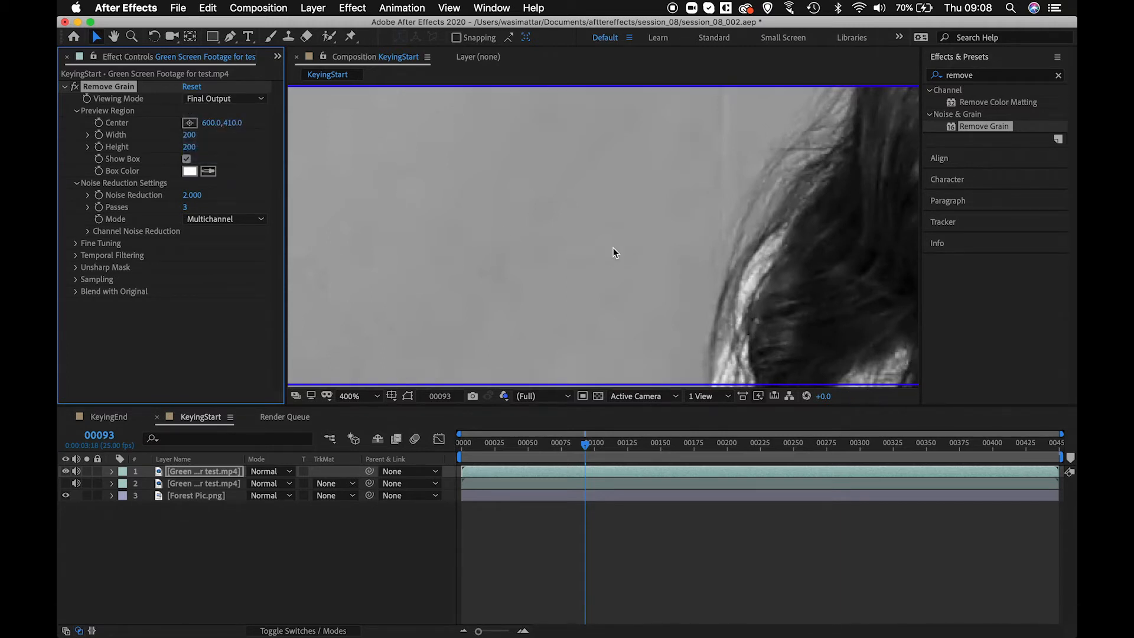
key(shift+slash)
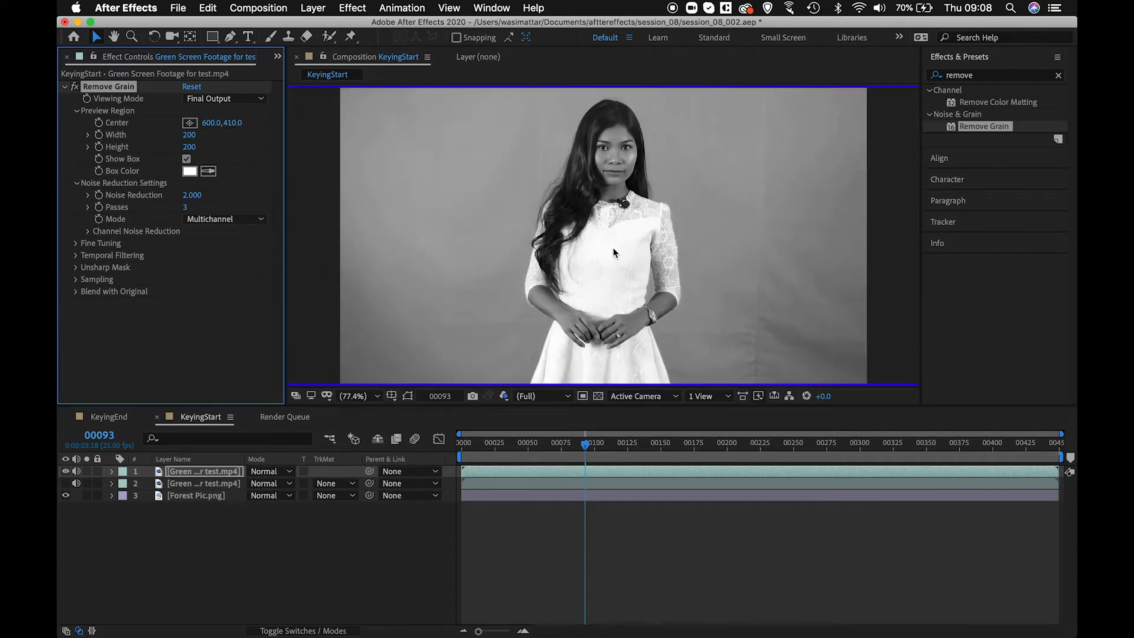
click(75, 86)
click(75, 86)
click(75, 86)
Step: Inspect the creased backdrop beside the woman's arm in the blue channel with Remove Grain on and off
scroll(799, 319, up, 2)
drag(802, 321, 549, 161)
scroll(550, 161, right, 4)
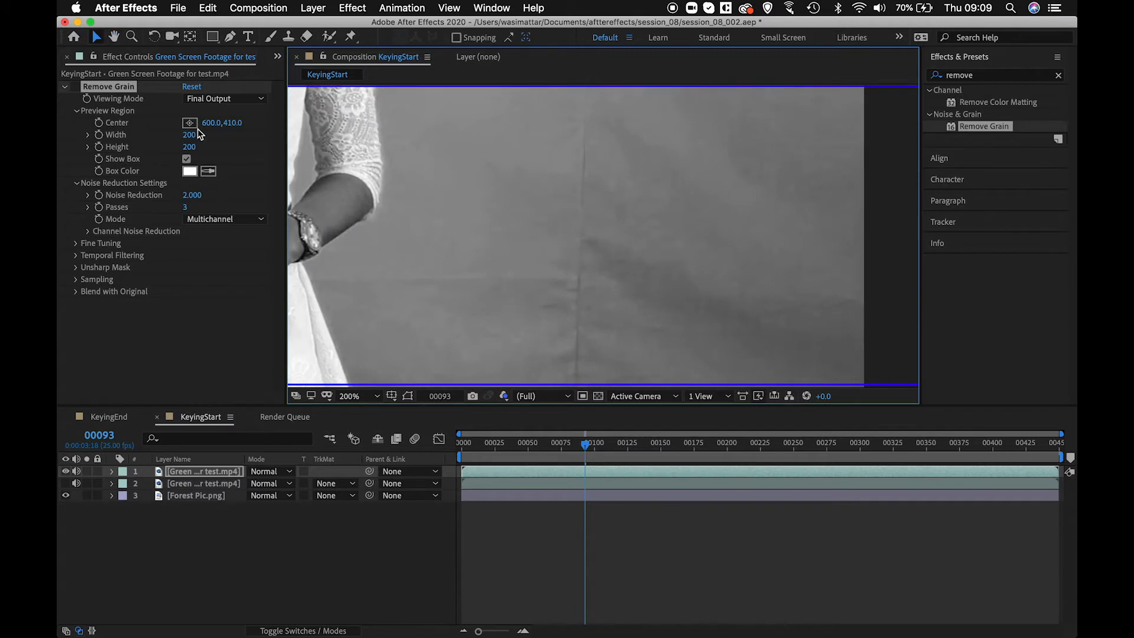
click(78, 87)
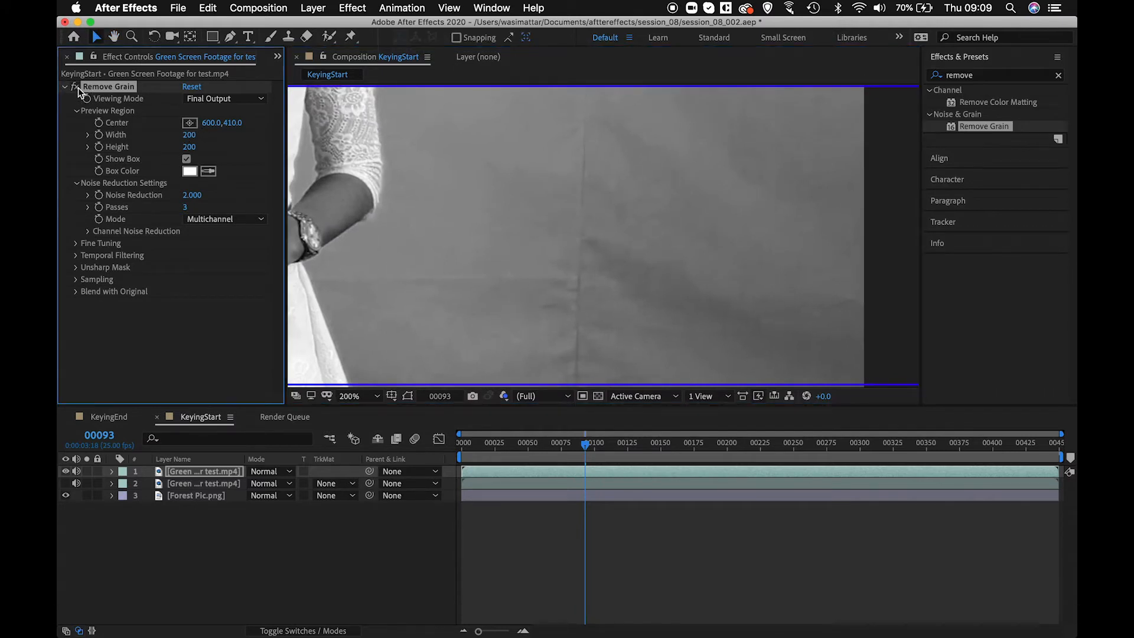
click(78, 88)
click(78, 88)
click(78, 88)
click(78, 88)
click(78, 88)
click(78, 88)
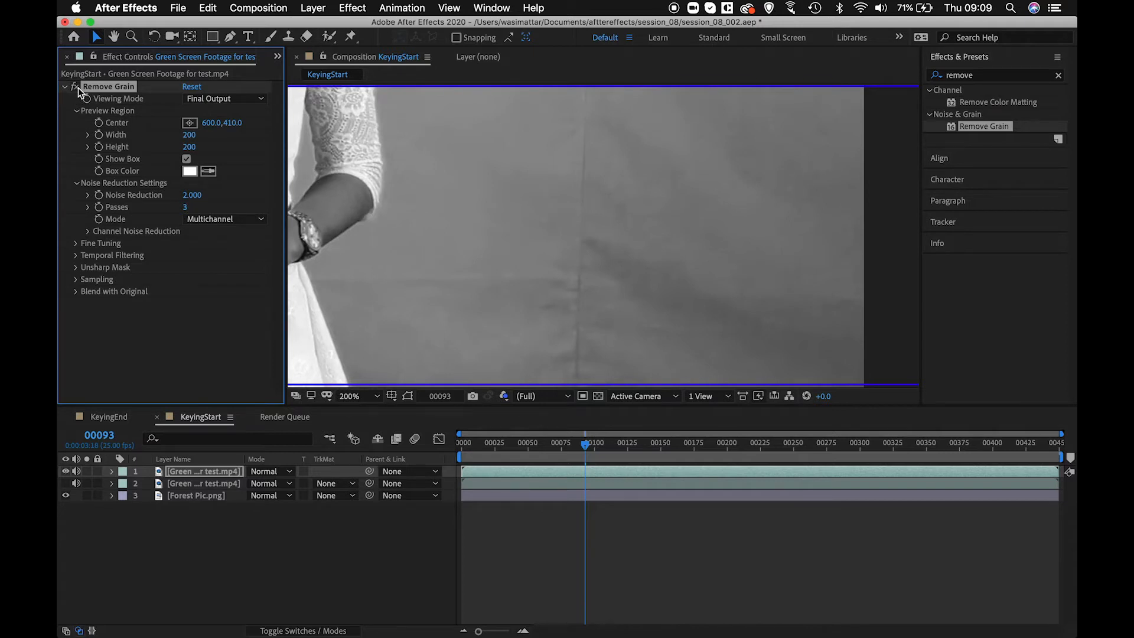
key(shift+slash)
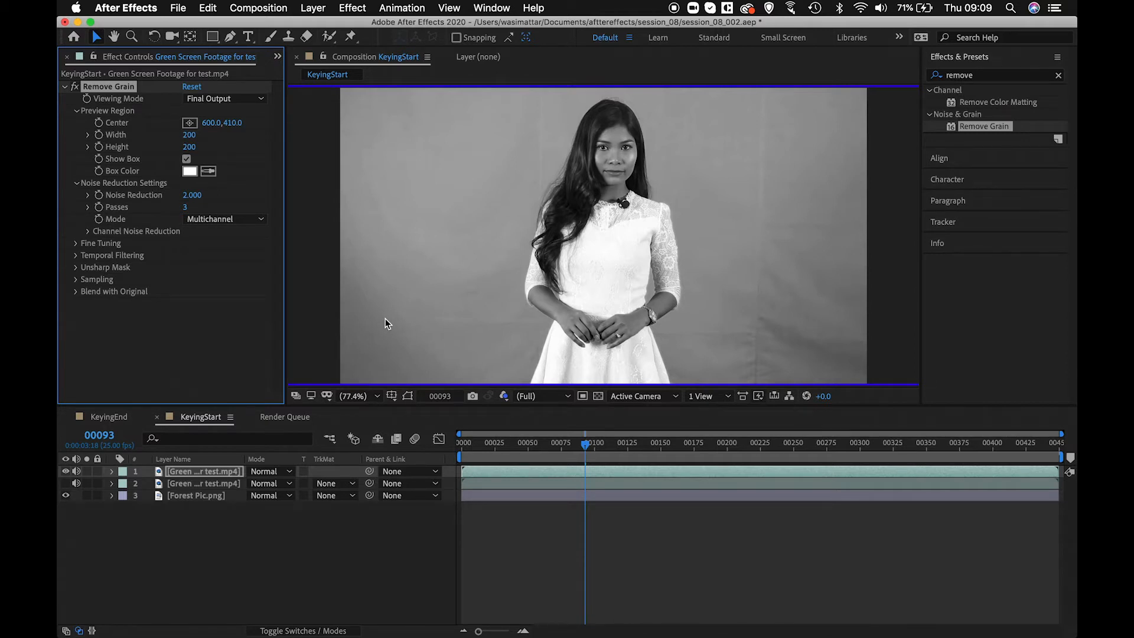
Step: Return the composition view to full color and apply the Selective Color effect to the uppermost green screen footage layer
key(alt+3)
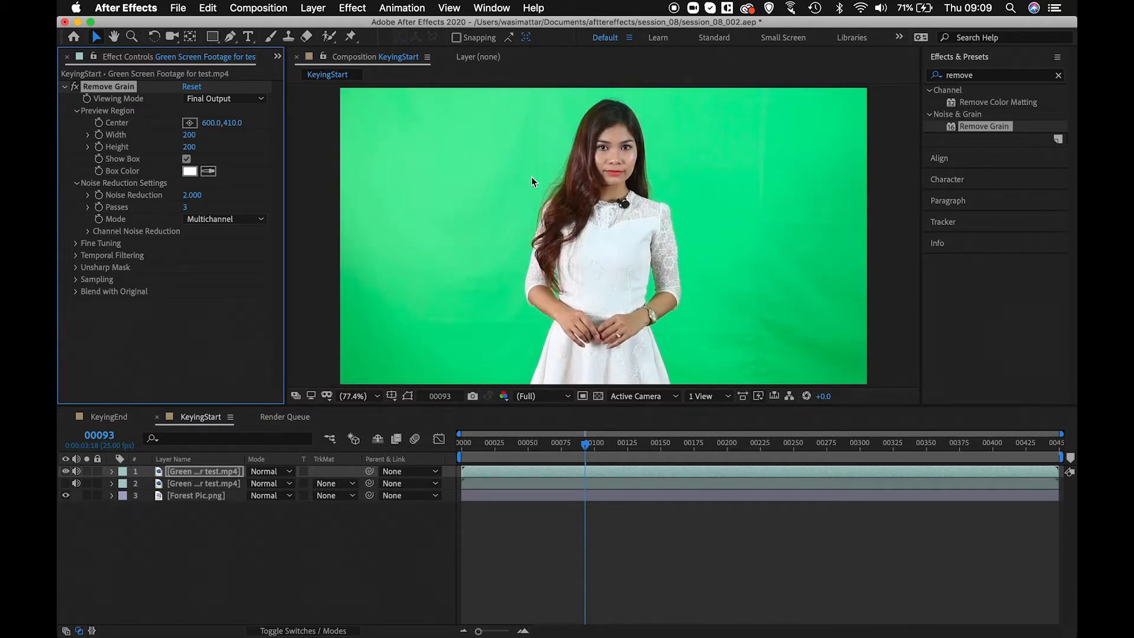
click(65, 87)
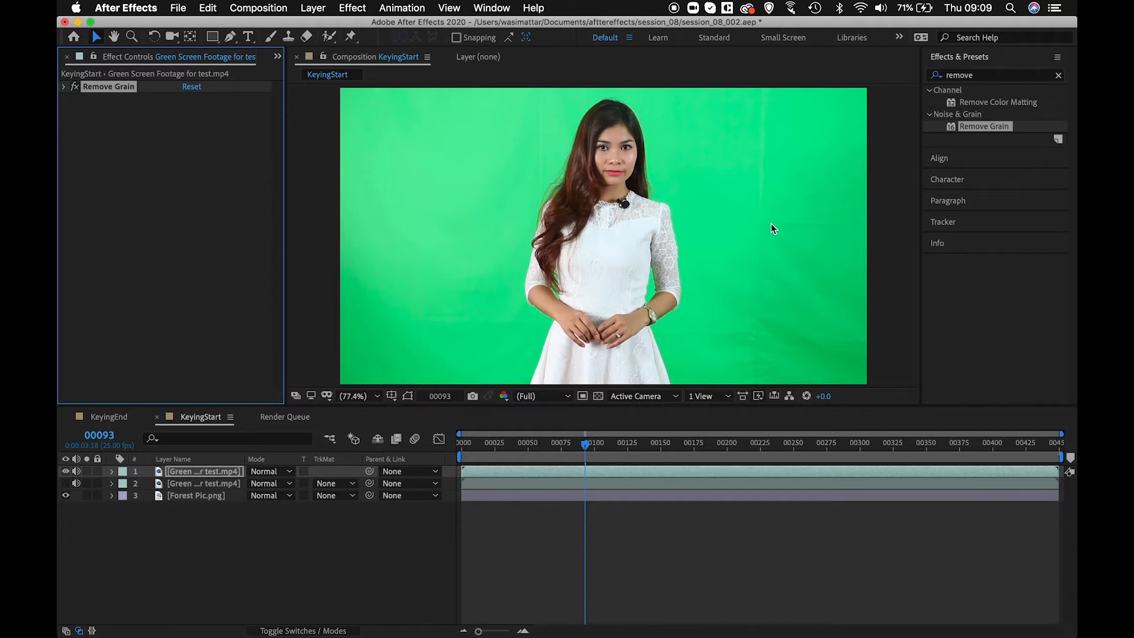
click(1059, 75)
click(1044, 77)
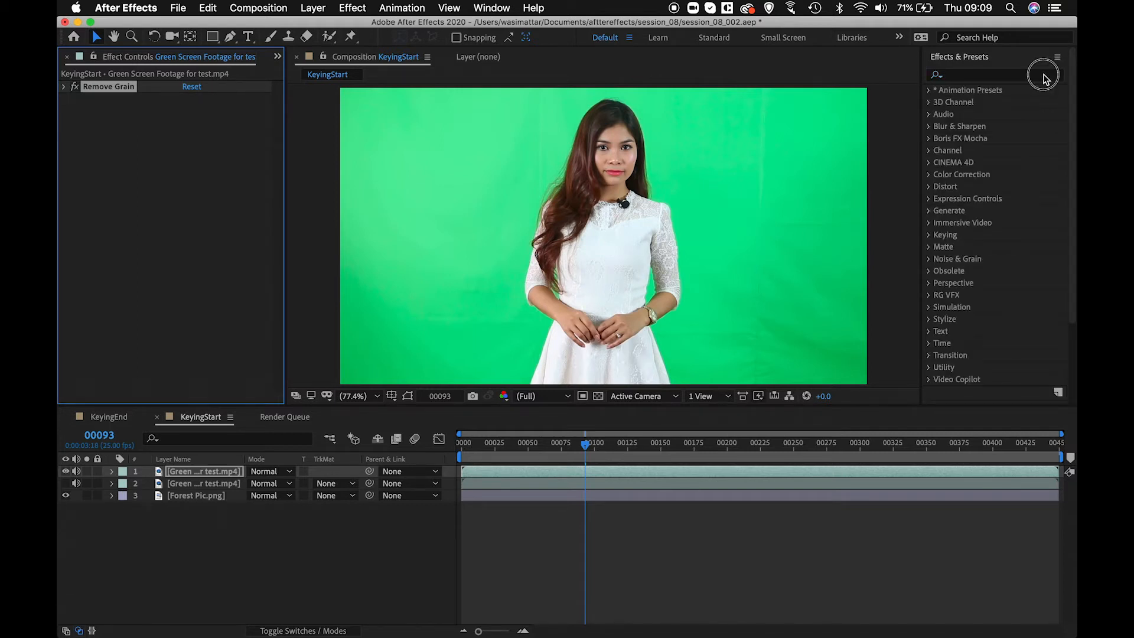
text(select)
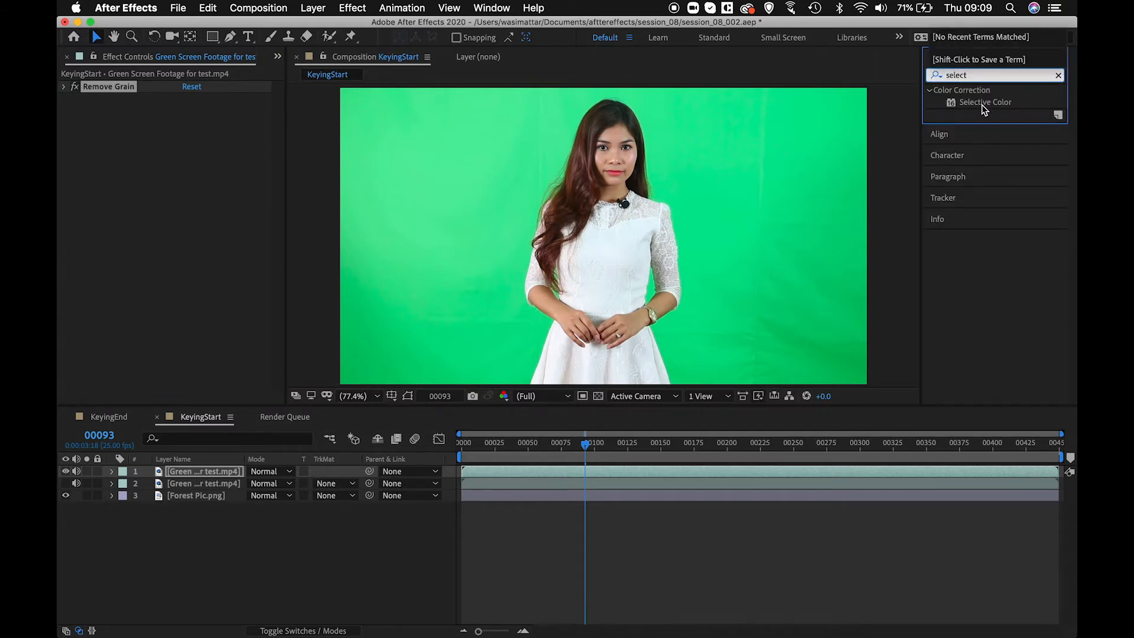
drag(983, 105, 206, 471)
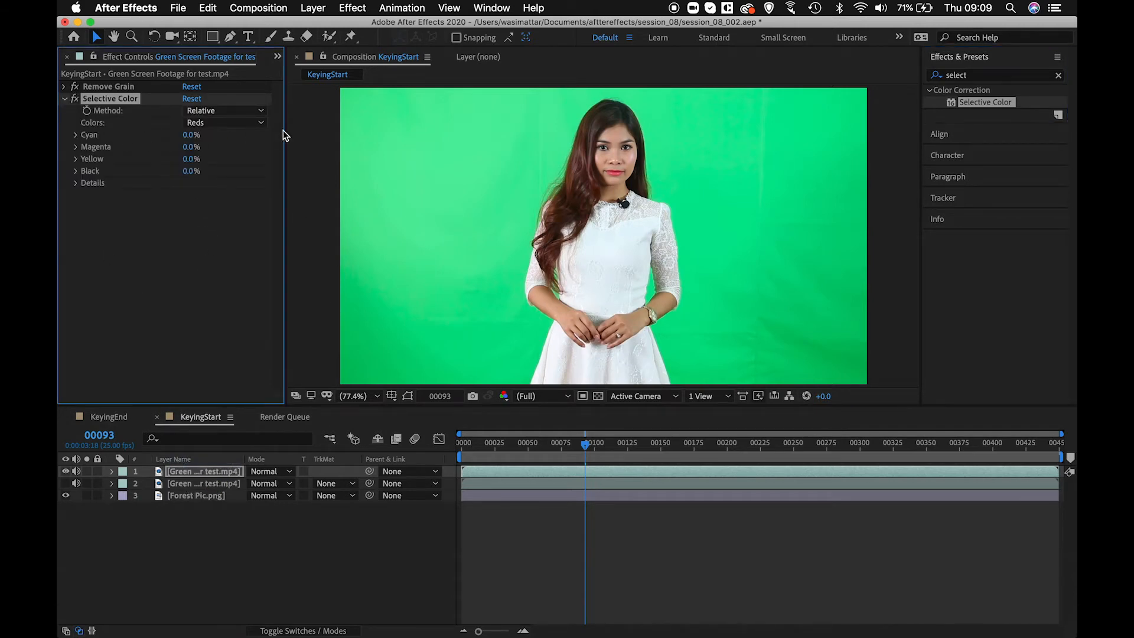
Step: Set the Greens in Selective Color to Cyan 100%, Magenta -100%, Yellow 100% and Black 100%
click(260, 123)
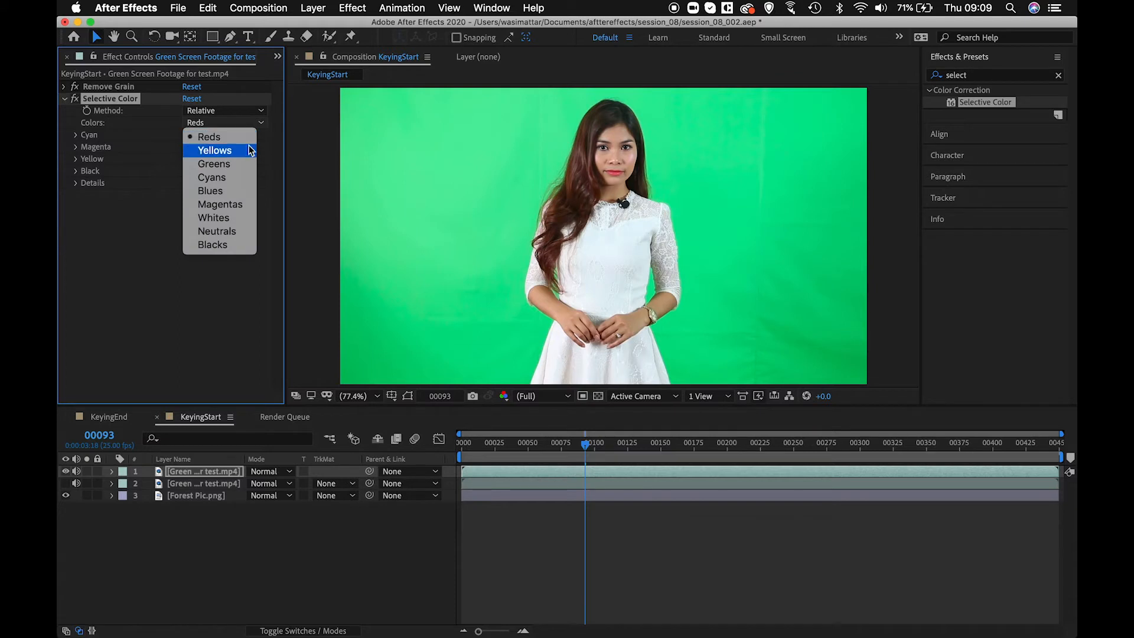
click(236, 168)
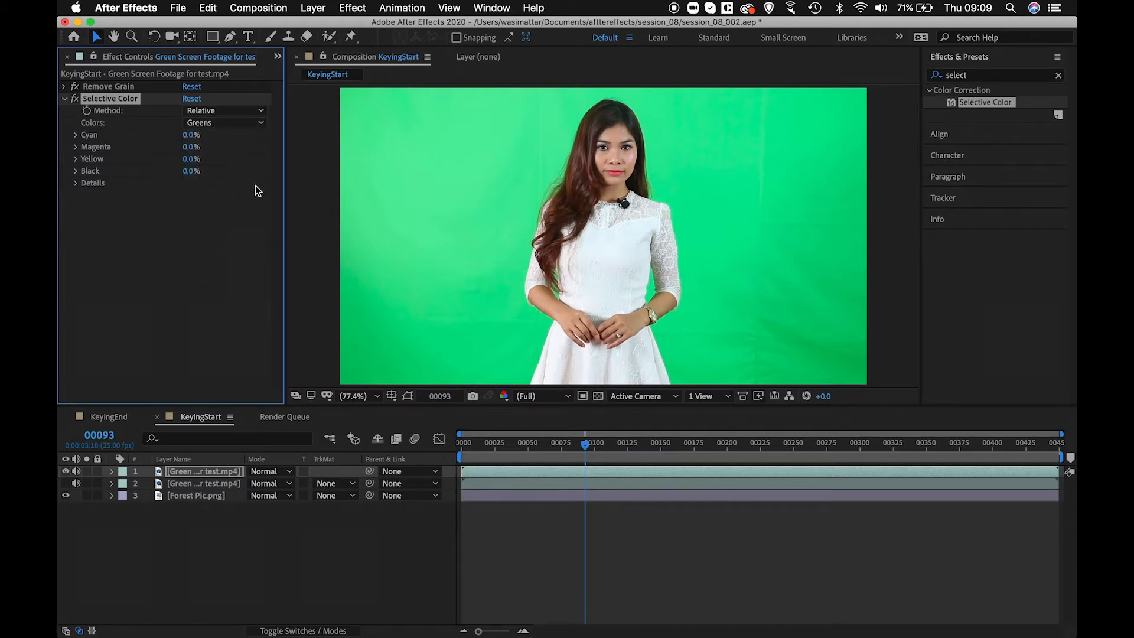
drag(184, 140, 455, 166)
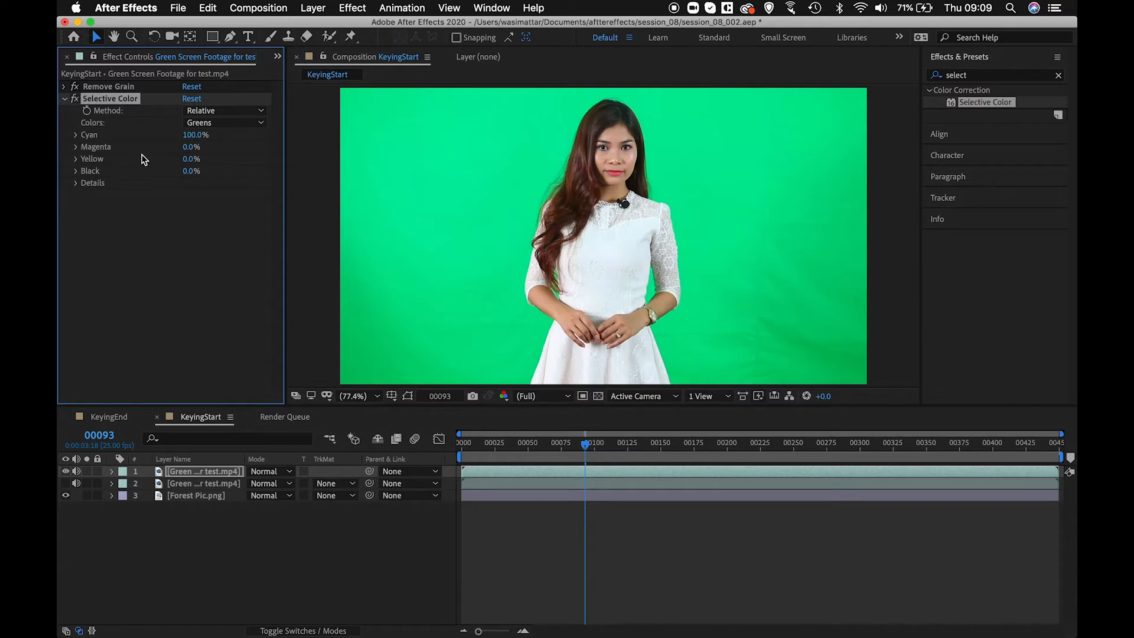
drag(189, 153, 61, 153)
drag(187, 161, 392, 183)
drag(186, 172, 396, 193)
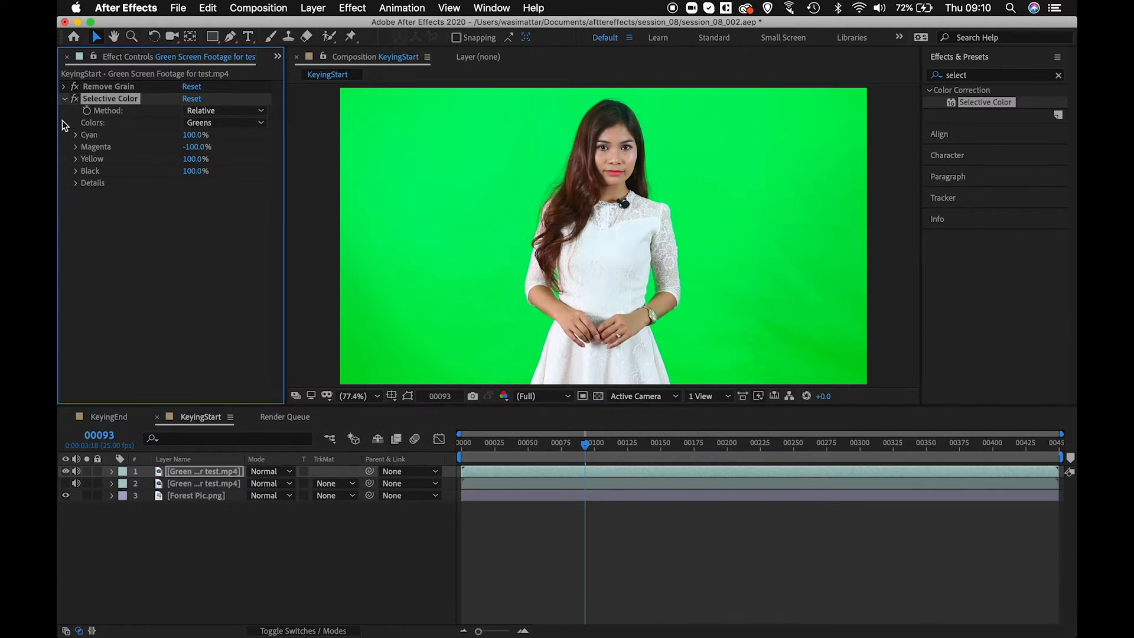
Step: Compare the backdrop's green with Selective Color switched off and on repeatedly, and collapse the effect's settings
click(73, 100)
click(74, 101)
click(73, 100)
click(73, 101)
click(73, 100)
click(73, 101)
click(74, 100)
click(73, 100)
click(73, 100)
click(73, 101)
click(65, 99)
Step: Pre-compose the color-corrected top footage layer as GirlChromaReColoredNew, moving all attributes into the new composition
click(187, 533)
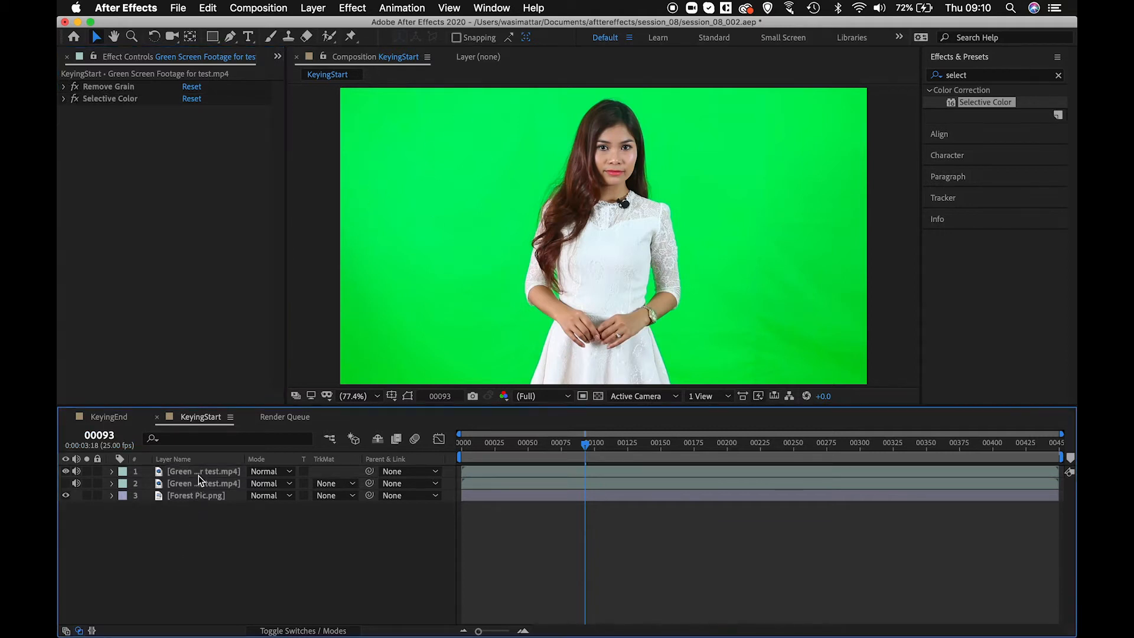
click(198, 475)
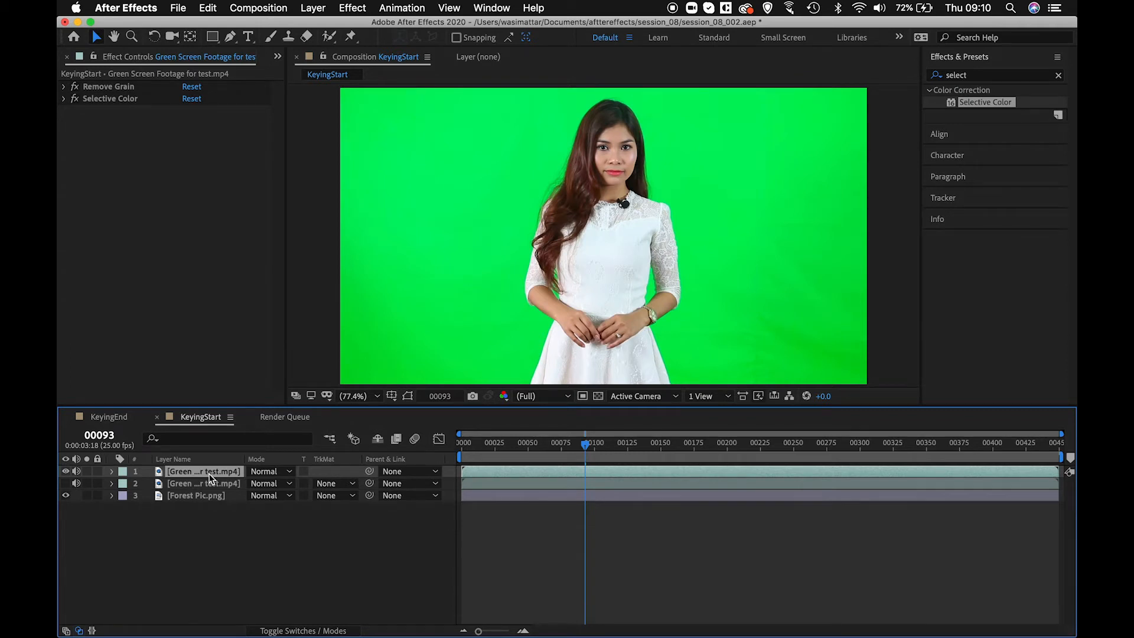
key(super+shift+c)
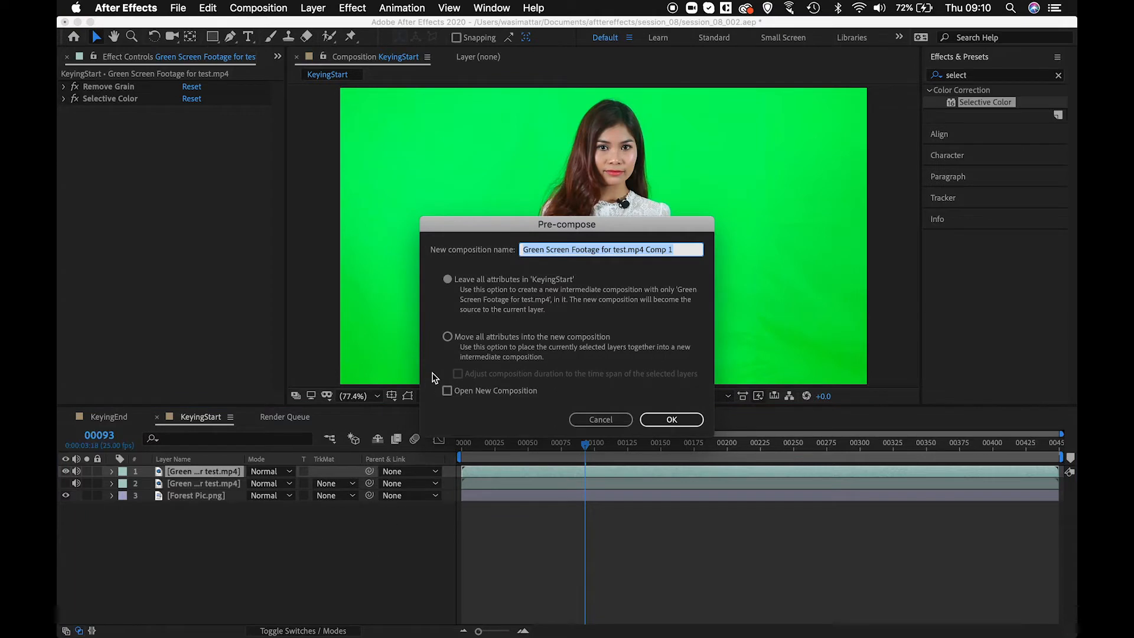
click(448, 337)
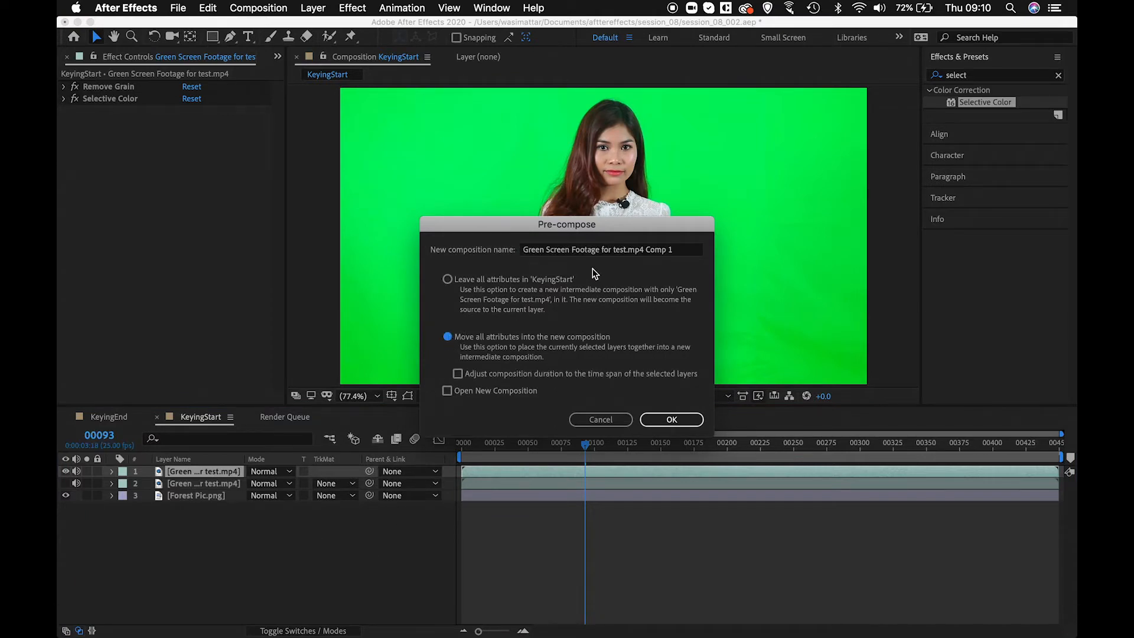
click(670, 251)
drag(671, 253, 507, 251)
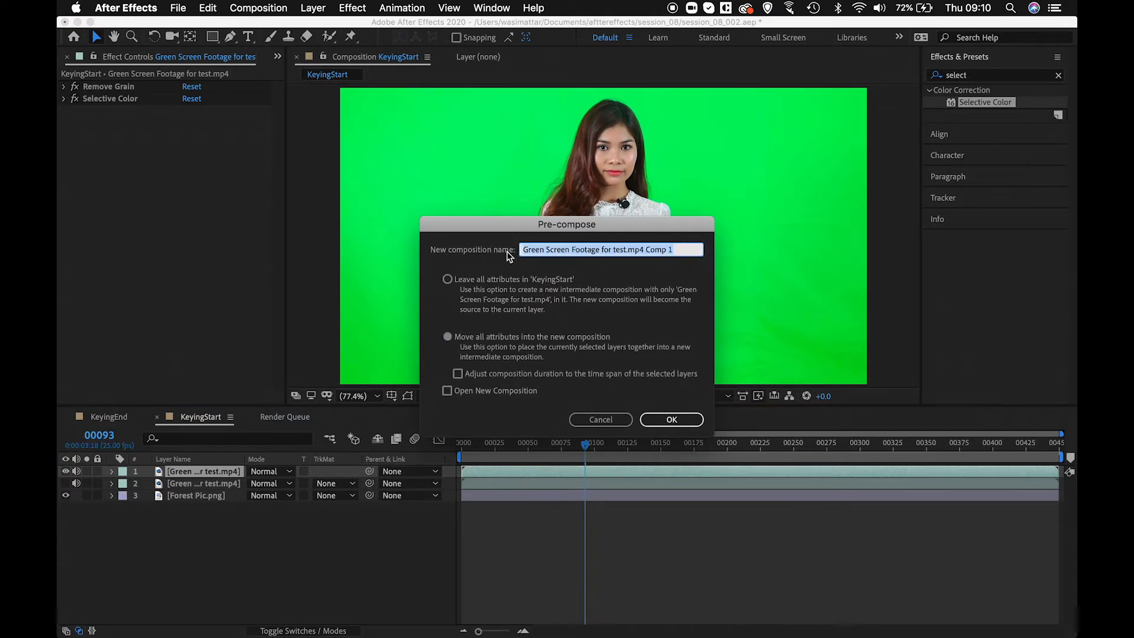
text(Gri)
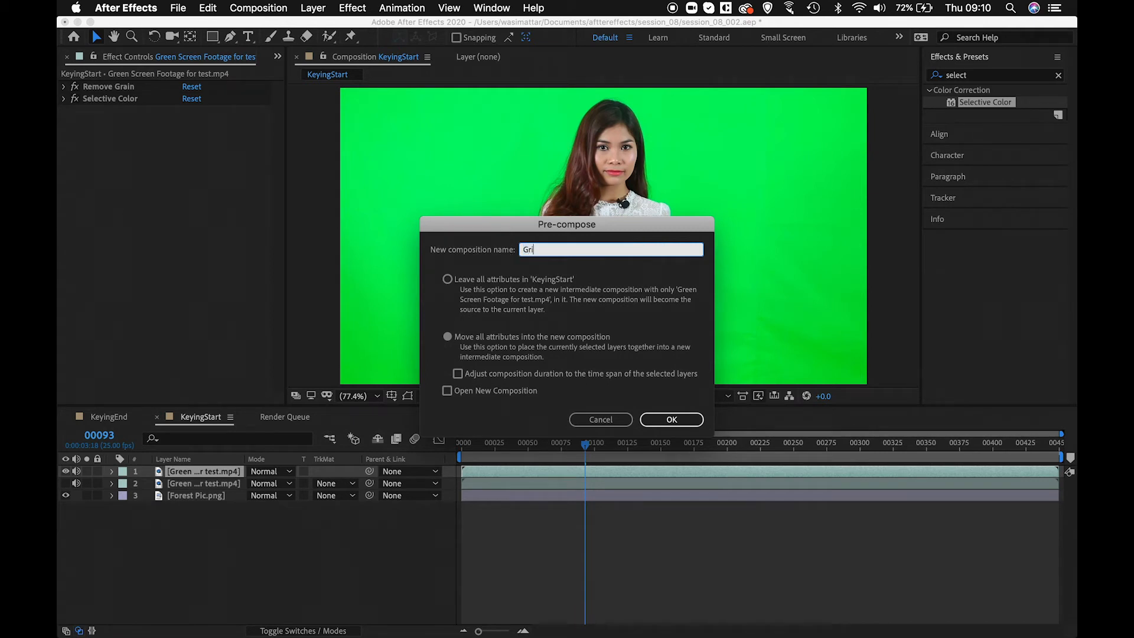
text(l)
key(BackSpace)
key(BackSpace)
key(BackSpace)
text(irl)
text(ChromaReColoredNew)
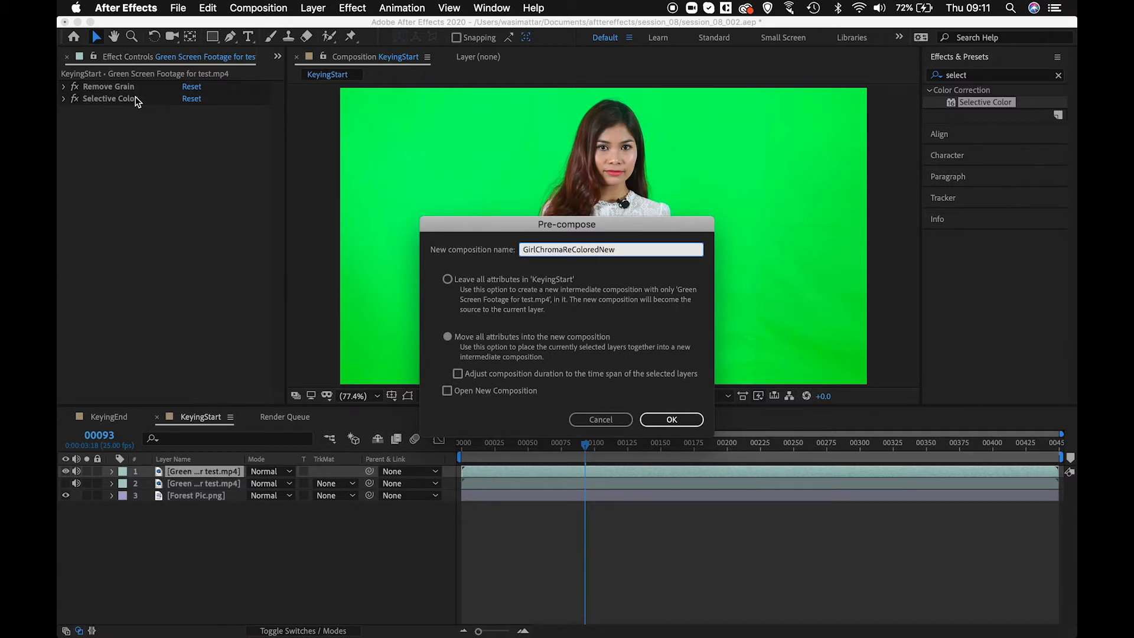
click(697, 425)
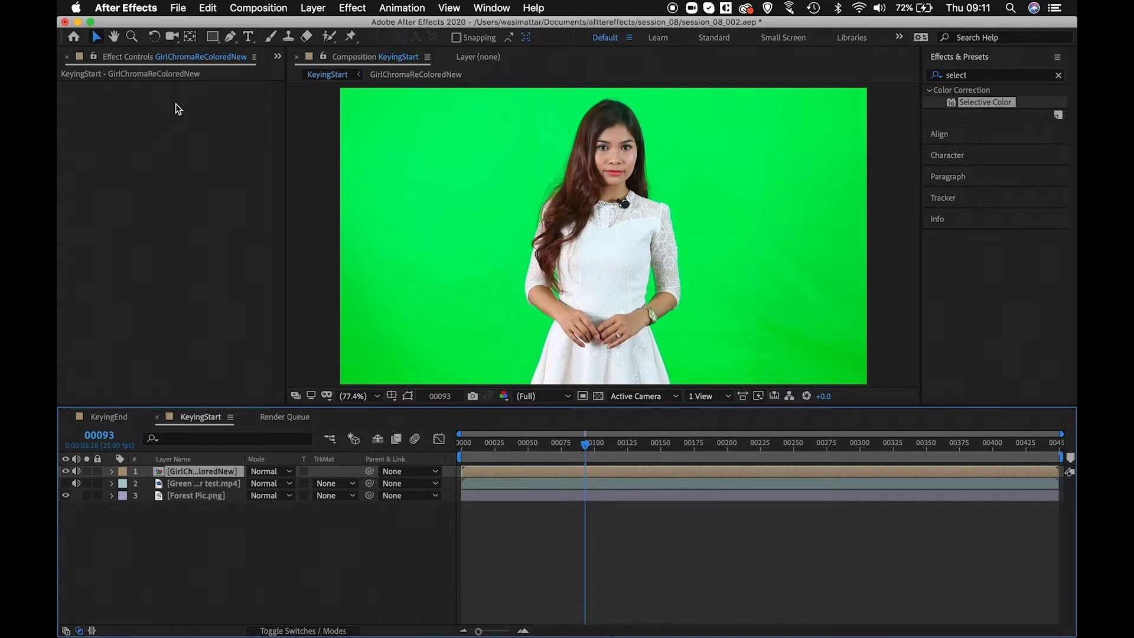
Step: Search the effects library for keylight
click(1059, 75)
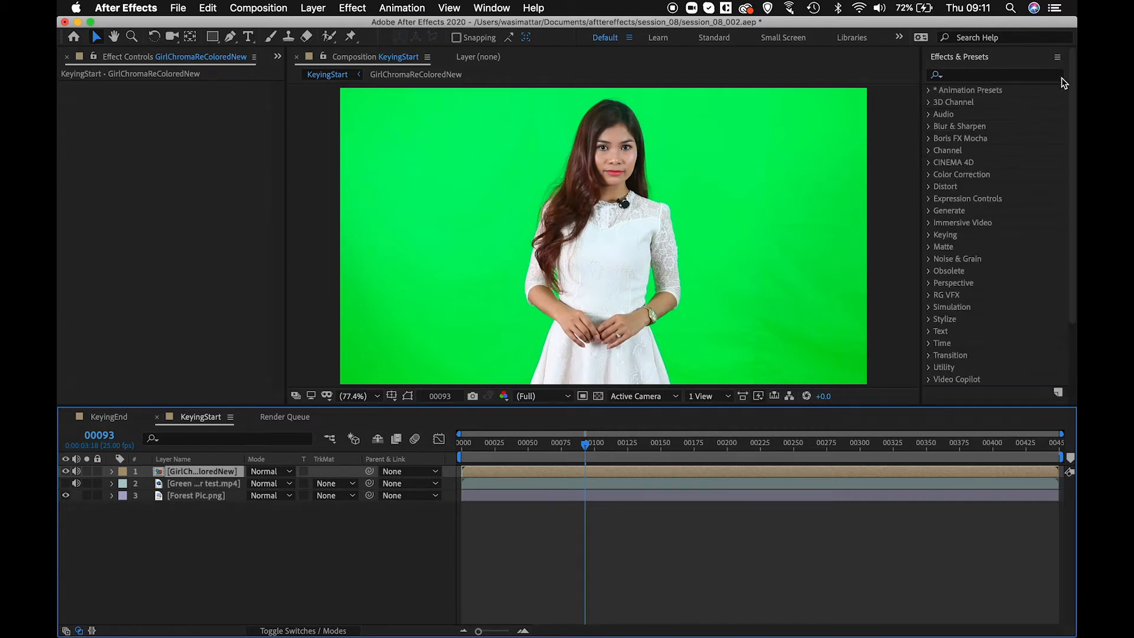
click(1013, 75)
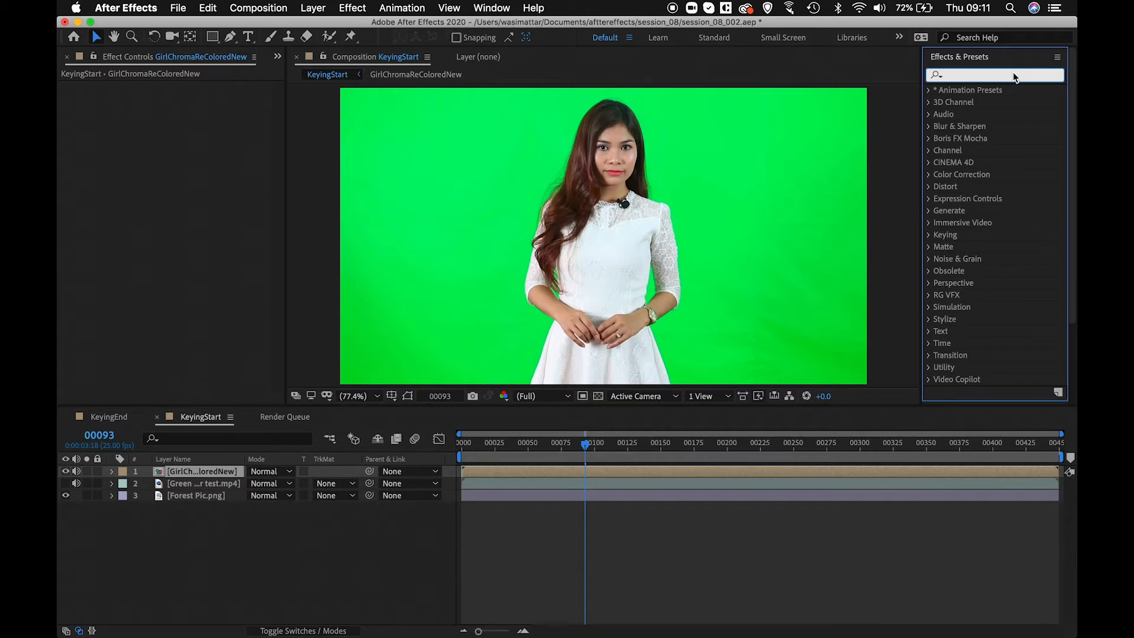
text(key)
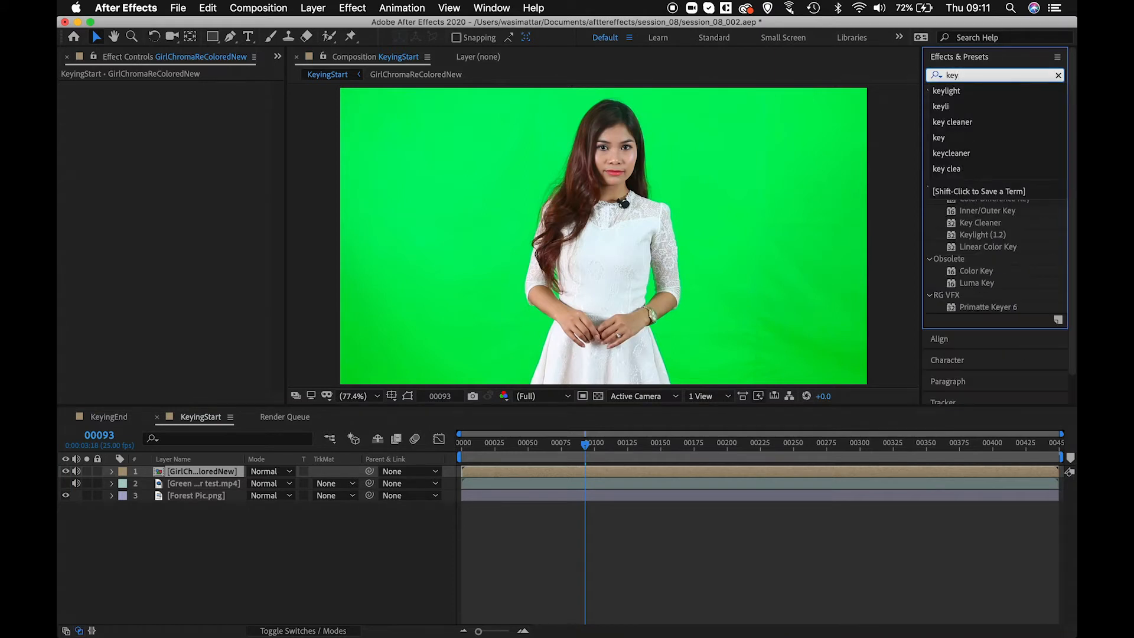
click(1010, 91)
Step: Try keying the whole GirlChromaReColoredNew layer with Keylight (1.2) using the sampled backdrop green, and delete the effect again
drag(984, 139, 209, 474)
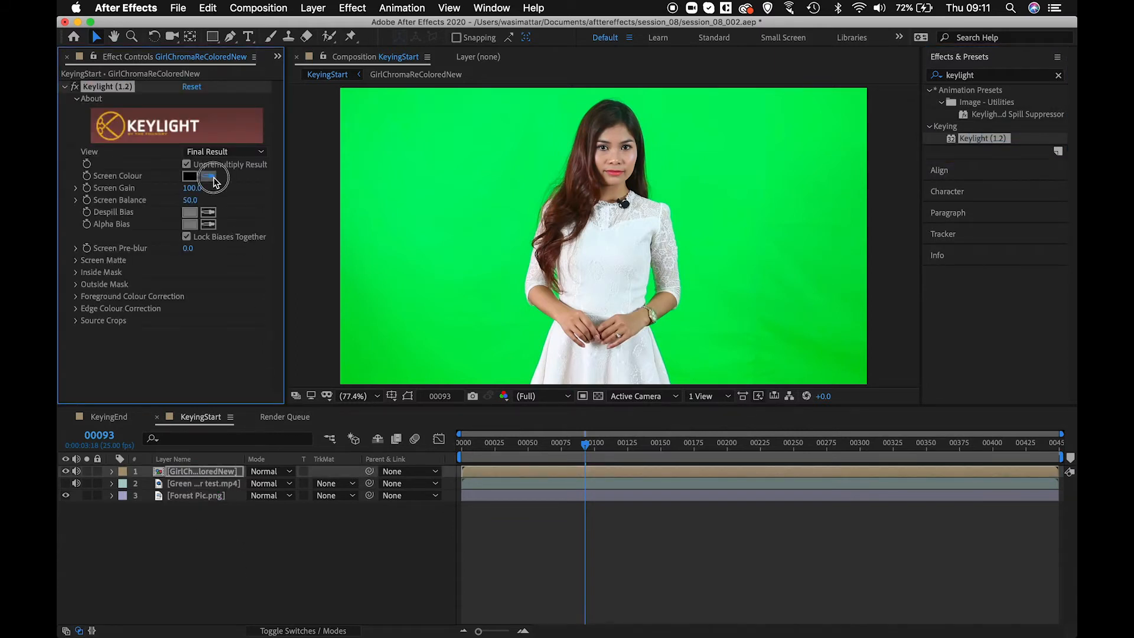
click(527, 162)
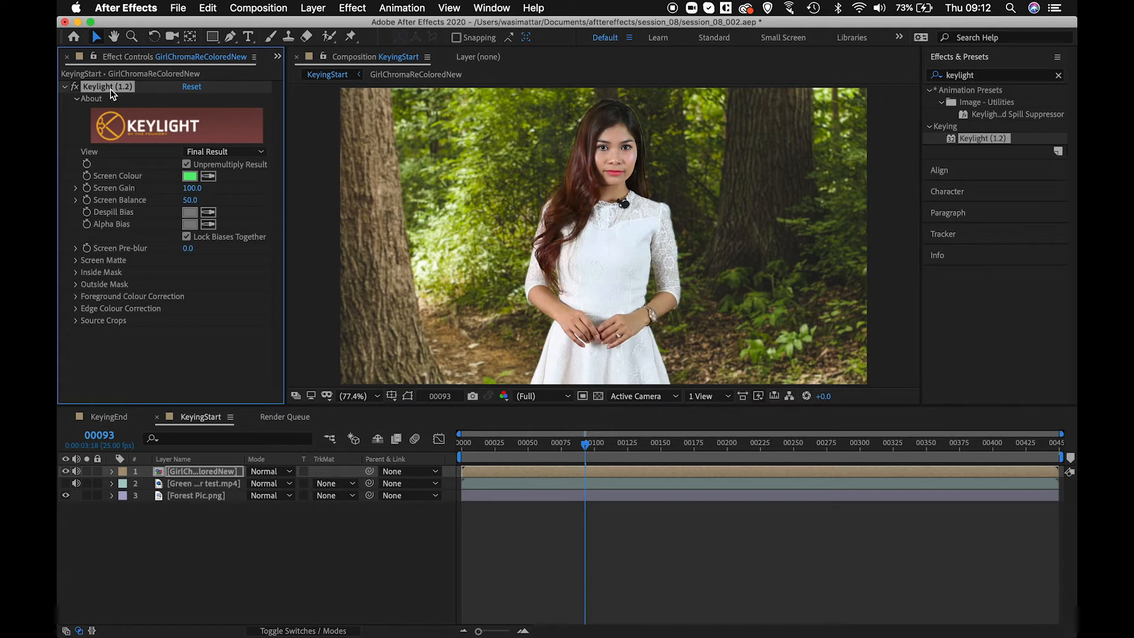
key(Delete)
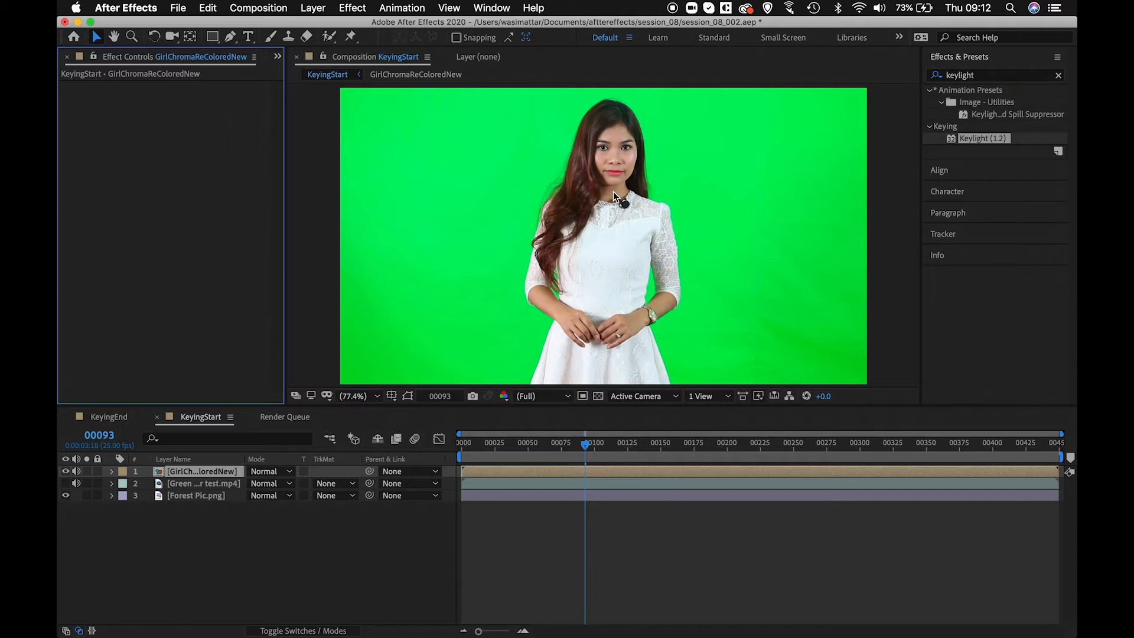
Step: Duplicate the GirlChromaReColoredNew layer and hide the upper copy
click(230, 37)
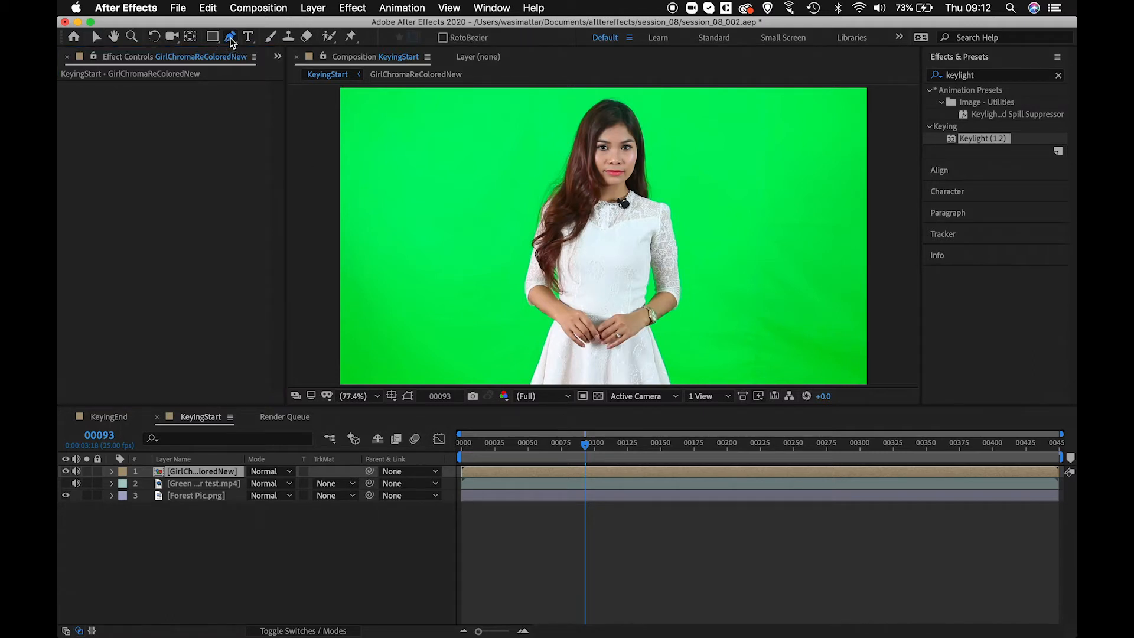
click(198, 478)
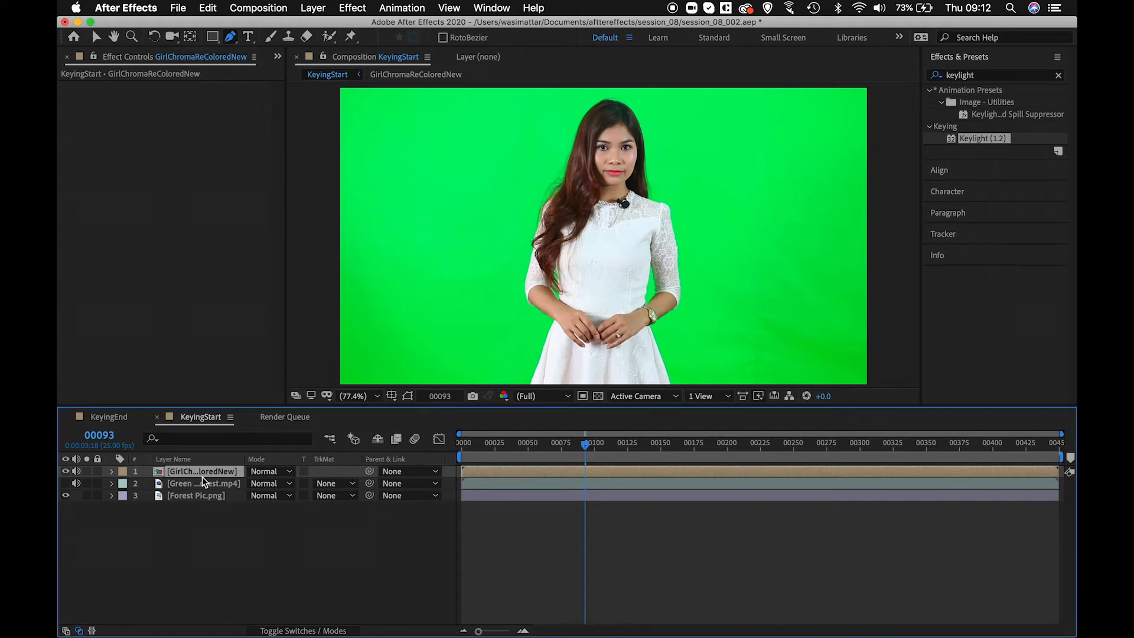
key(super+d)
click(65, 470)
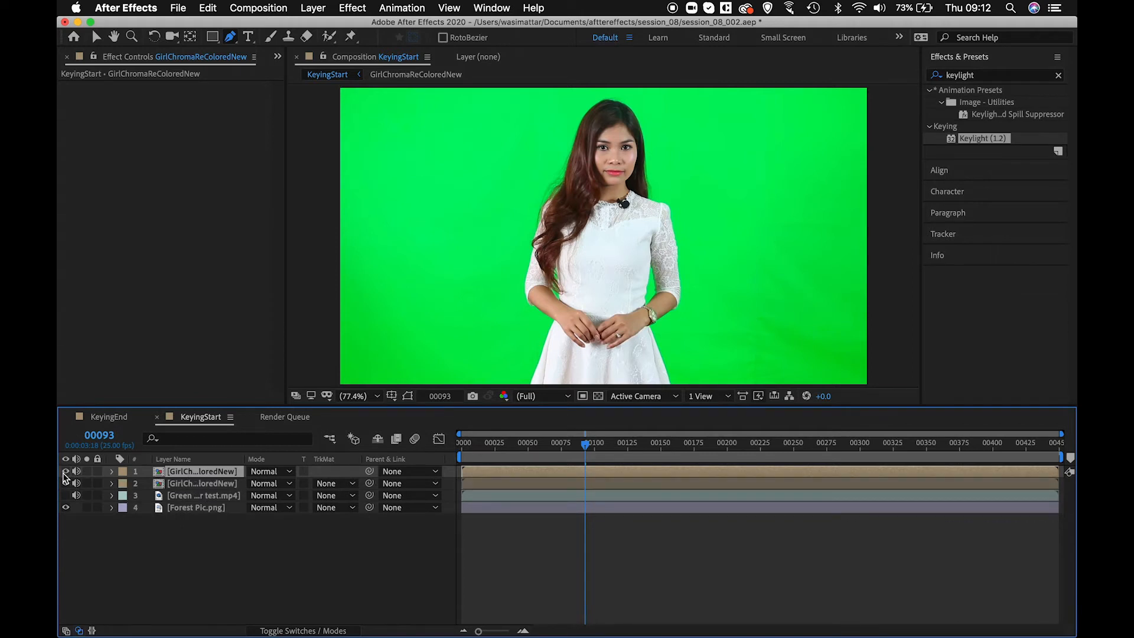
Step: Draw a closed Pen mask on the lower GirlChromaReColoredNew layer around the woman's long hair and adjacent arm, cutting down through her face and torso
click(180, 485)
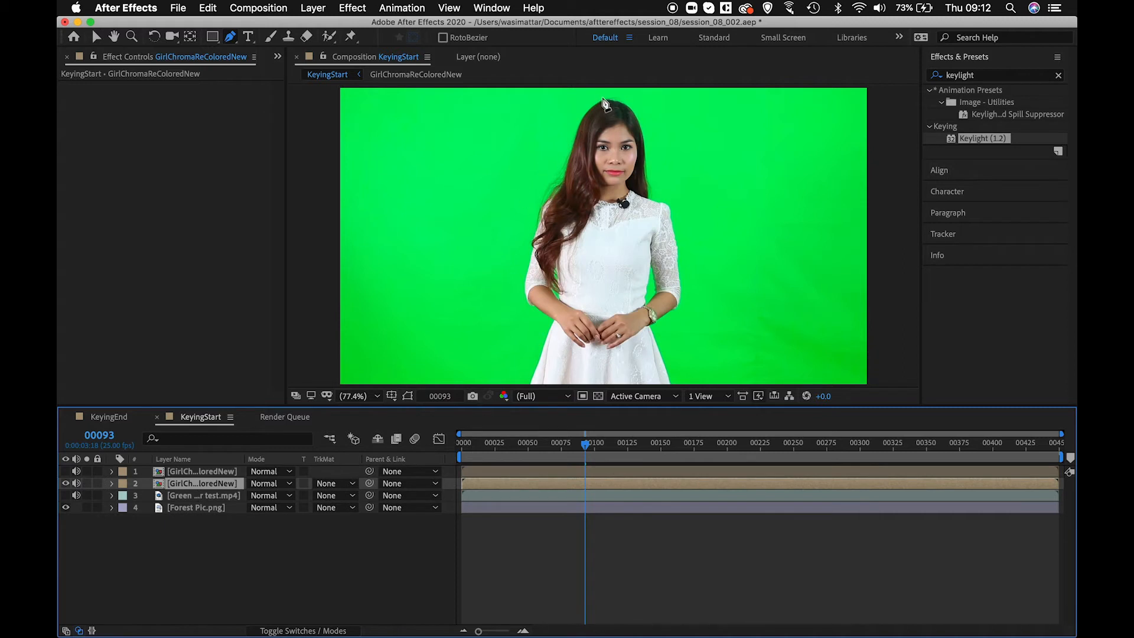
click(606, 89)
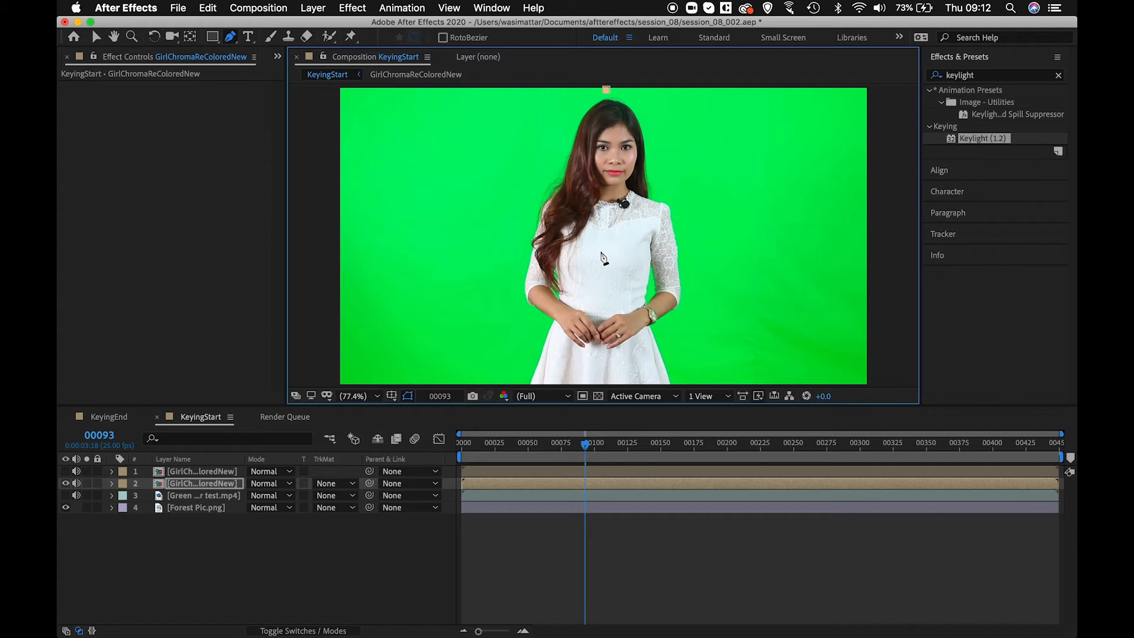
drag(600, 256, 585, 312)
click(532, 327)
click(499, 273)
click(533, 165)
click(565, 105)
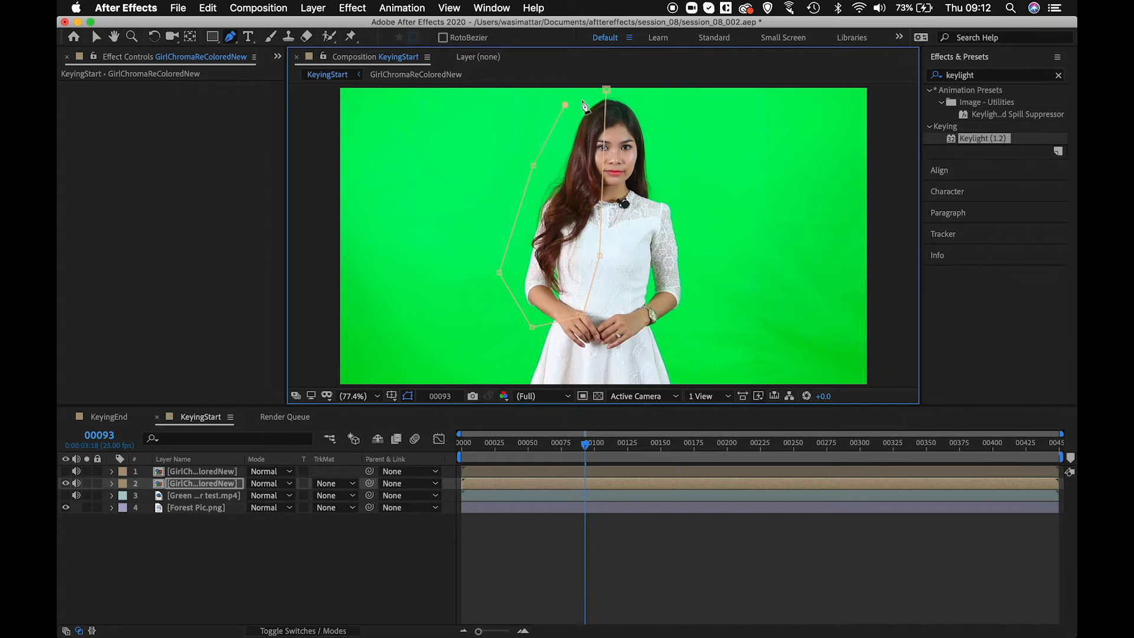
click(606, 90)
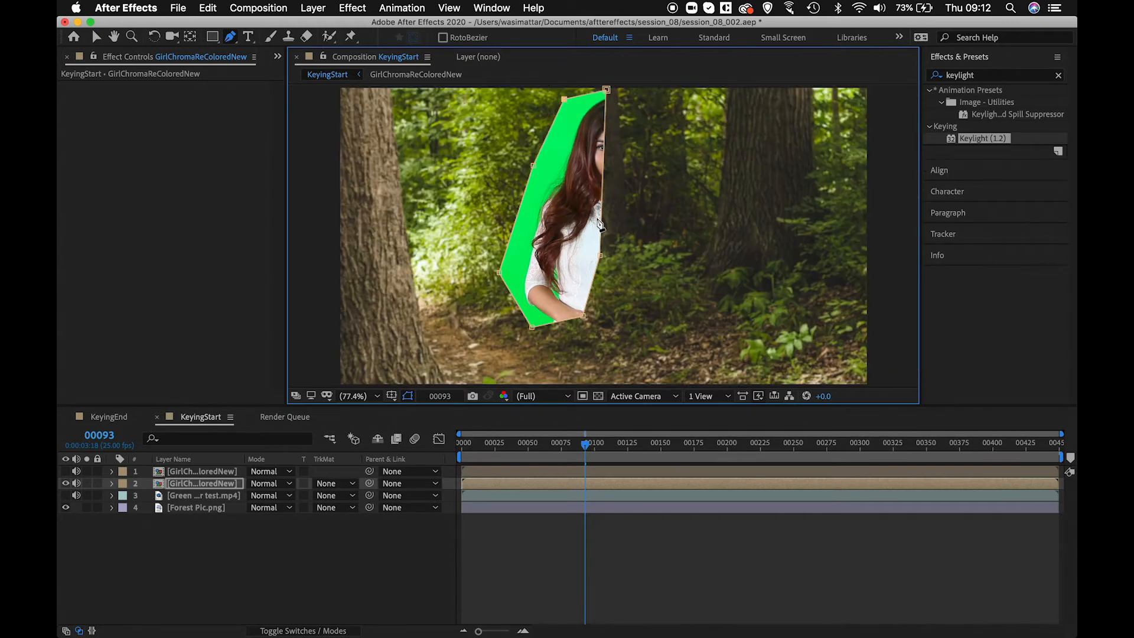
Step: Apply Keylight (1.2) to the masked layer, set its view to Intermediate Result and sample the green beside the hair as Screen Colour
click(186, 484)
drag(994, 138, 185, 484)
key(v)
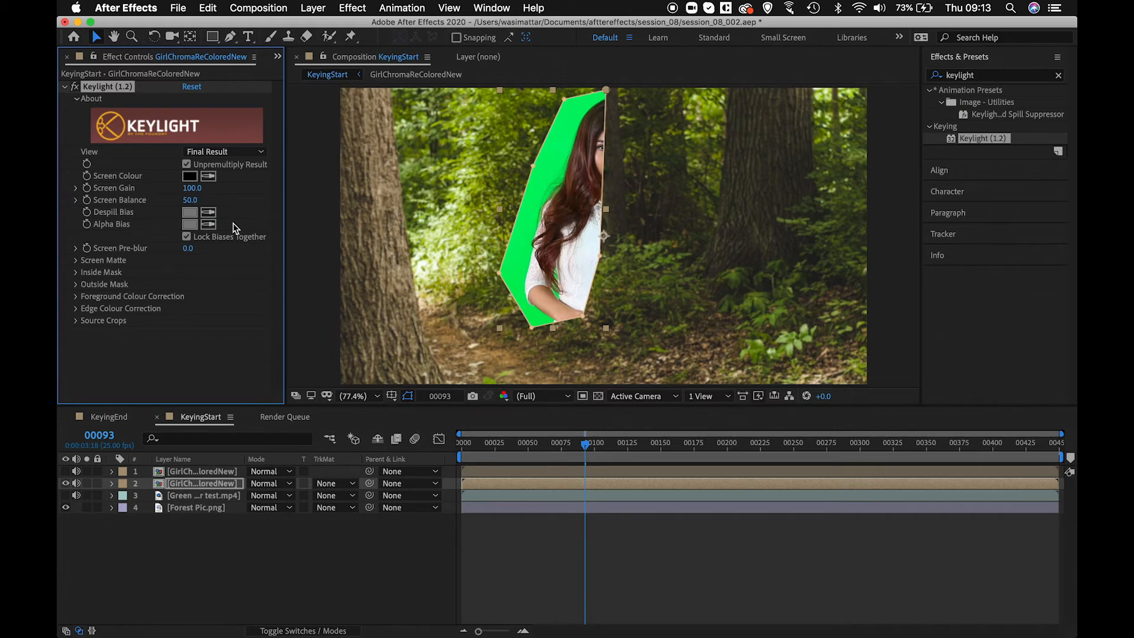
click(243, 152)
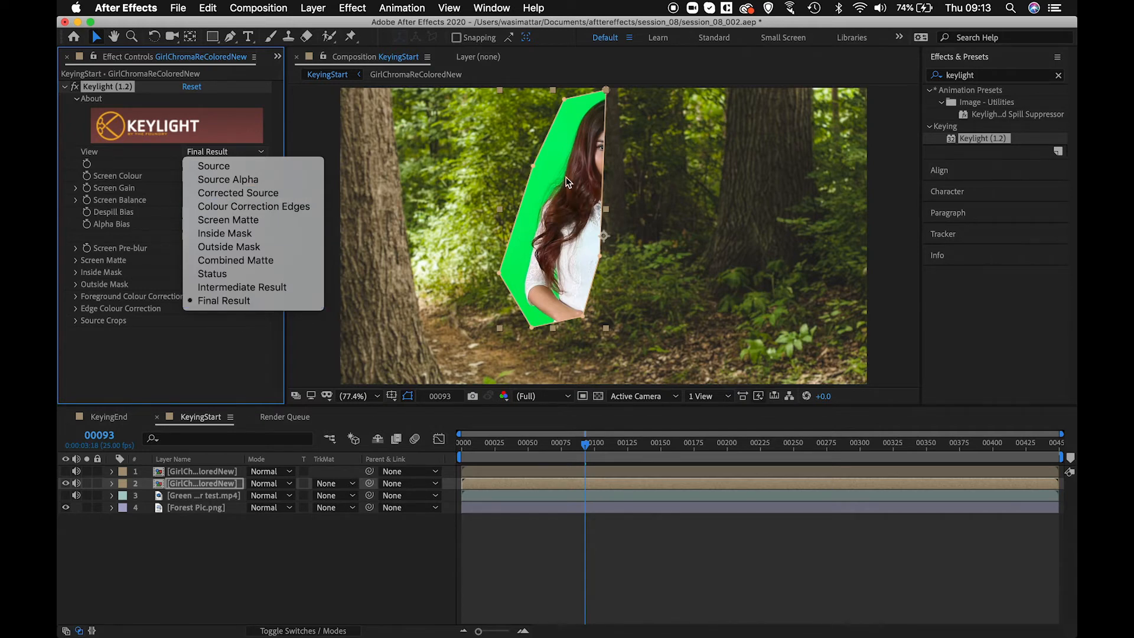
click(269, 288)
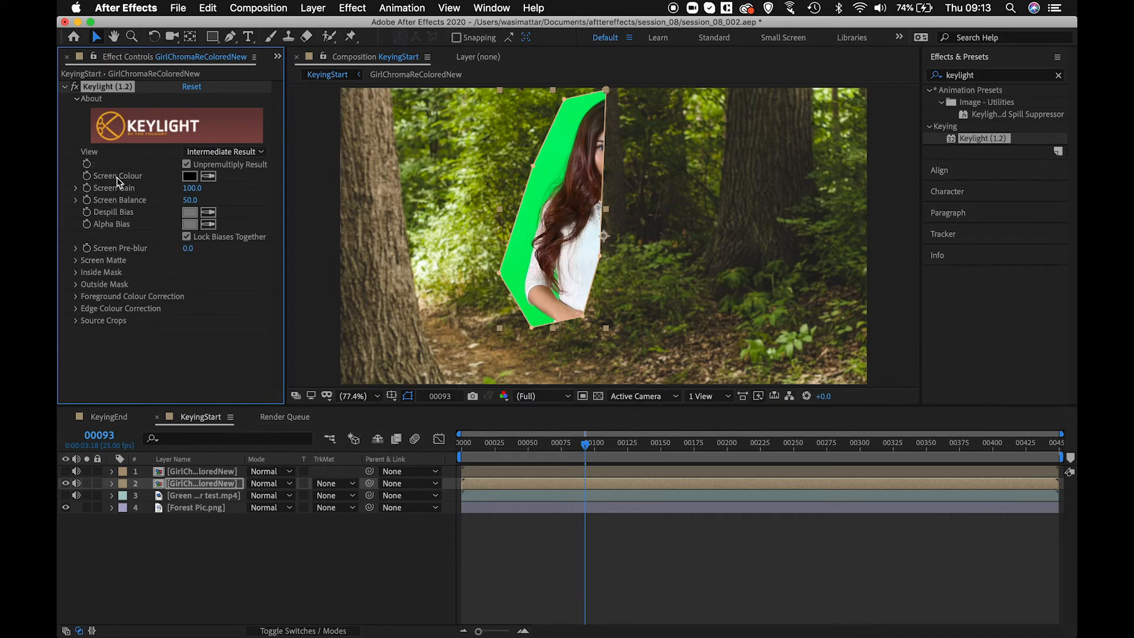
click(210, 177)
click(542, 172)
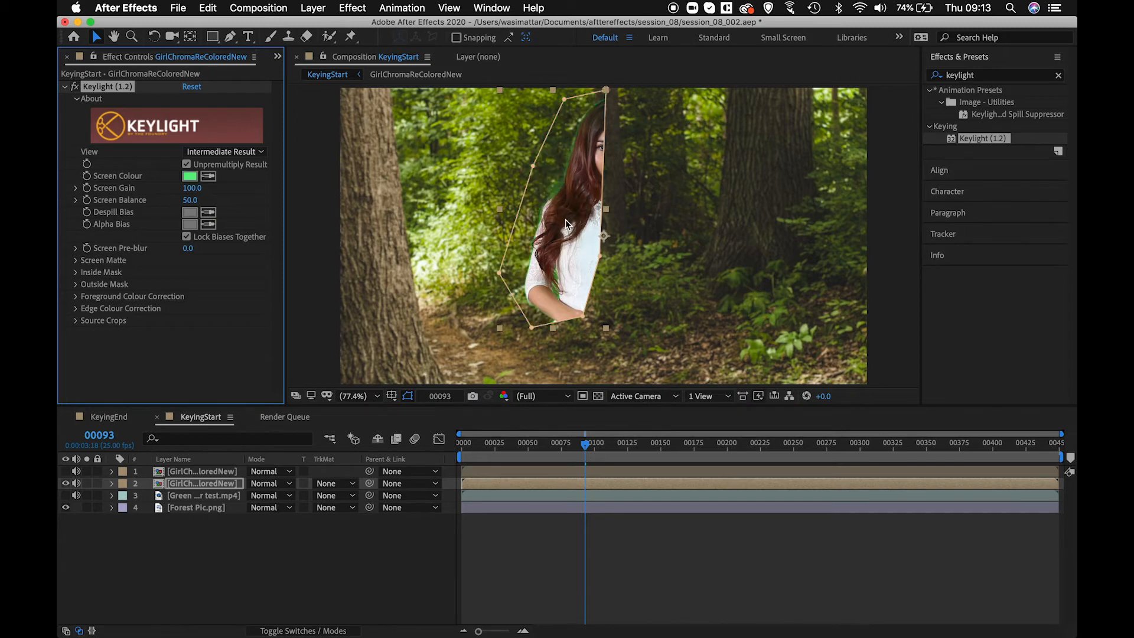
Step: Examine the edge of the keyed hair at 200% for leftover green
scroll(597, 146, up, 2)
drag(599, 150, 610, 291)
drag(567, 152, 626, 201)
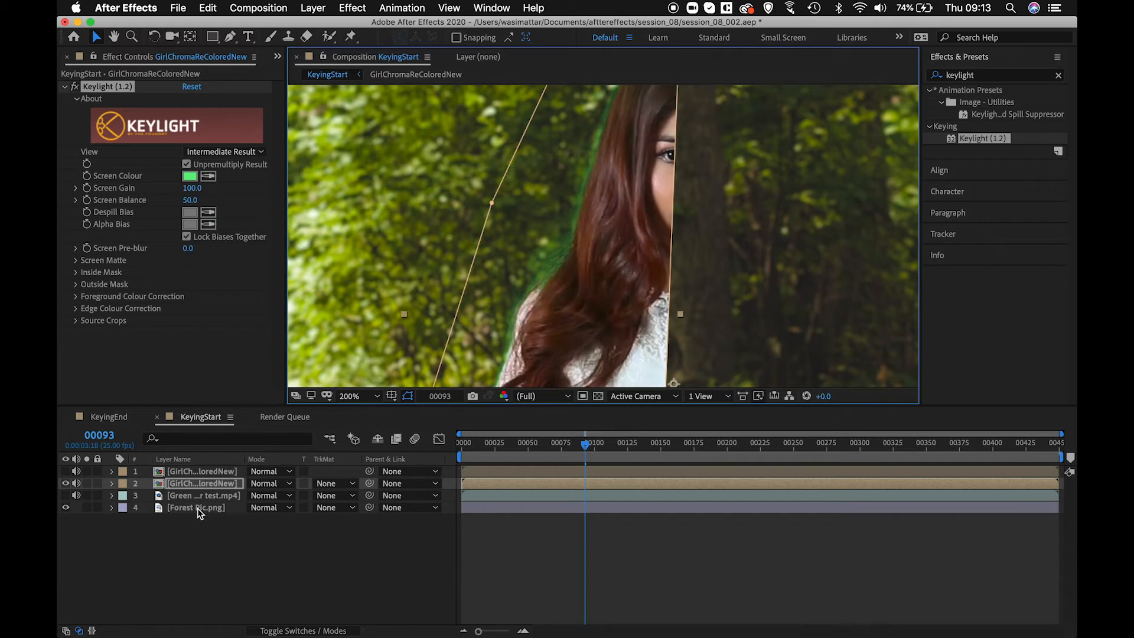
Step: Hide the Forest Pic.png layer and inspect the green fringe along the keyed hair against black
click(66, 508)
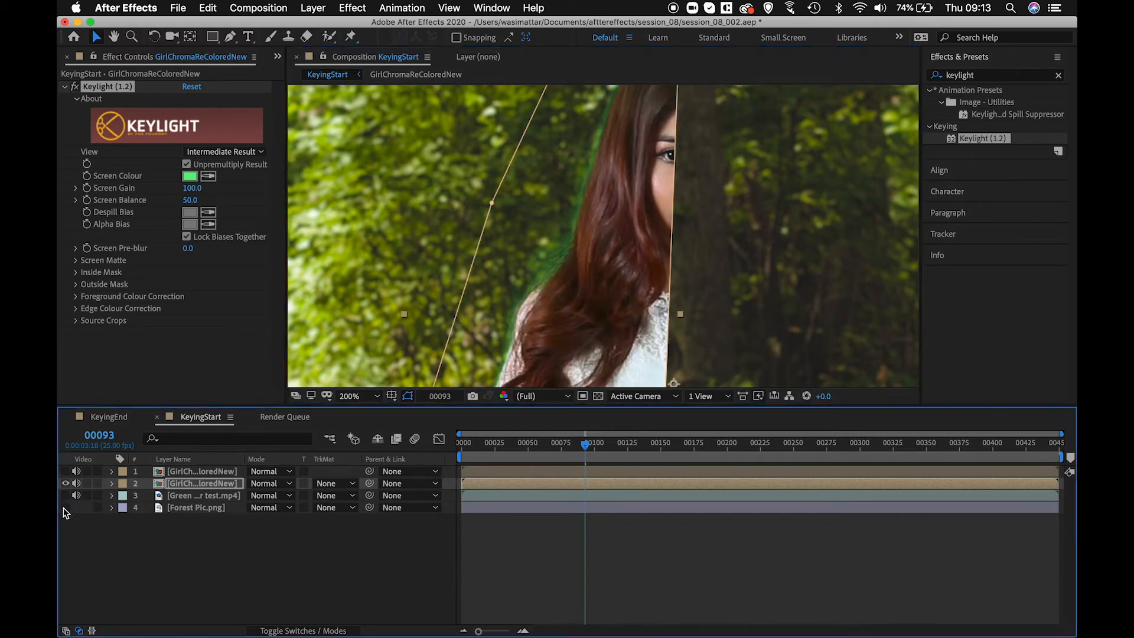
drag(562, 254, 567, 257)
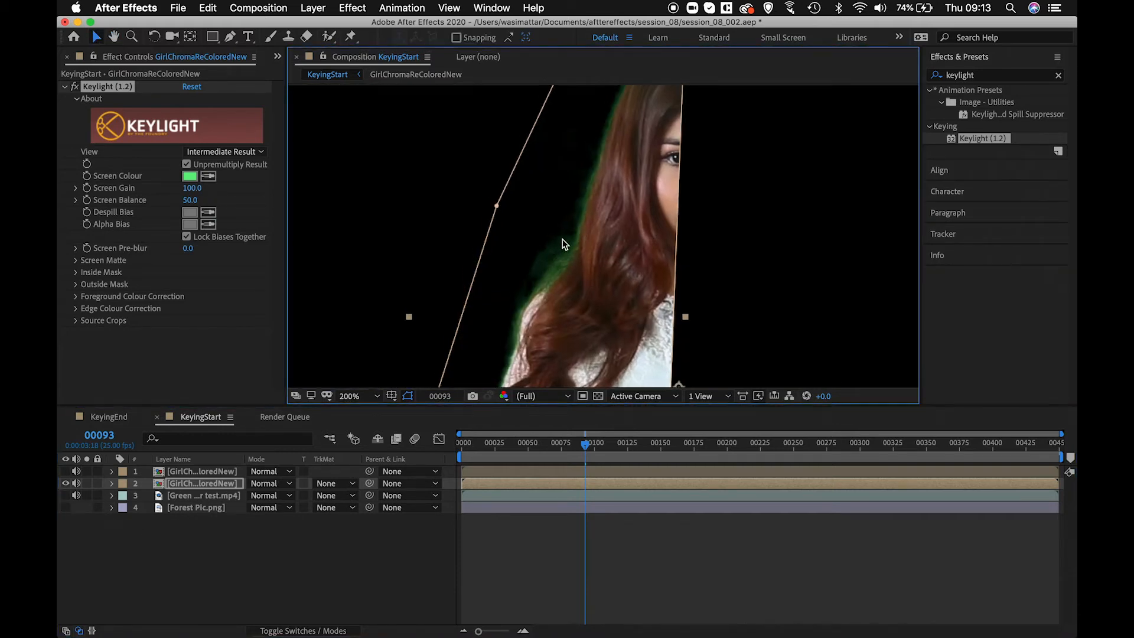
scroll(566, 160, up, 2)
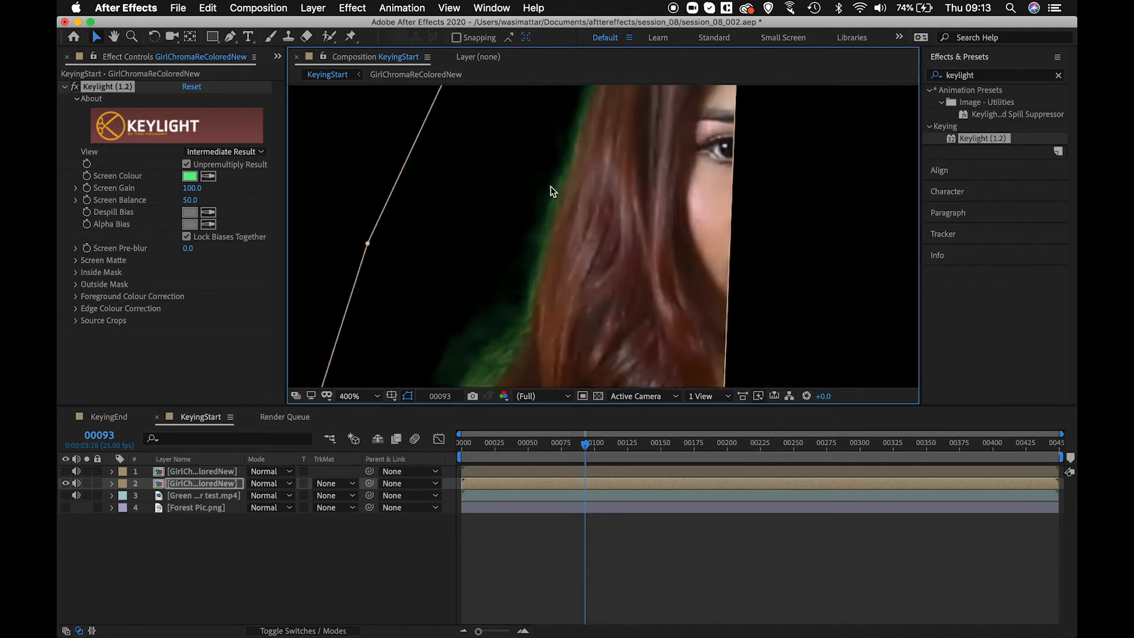
scroll(550, 186, up, 3)
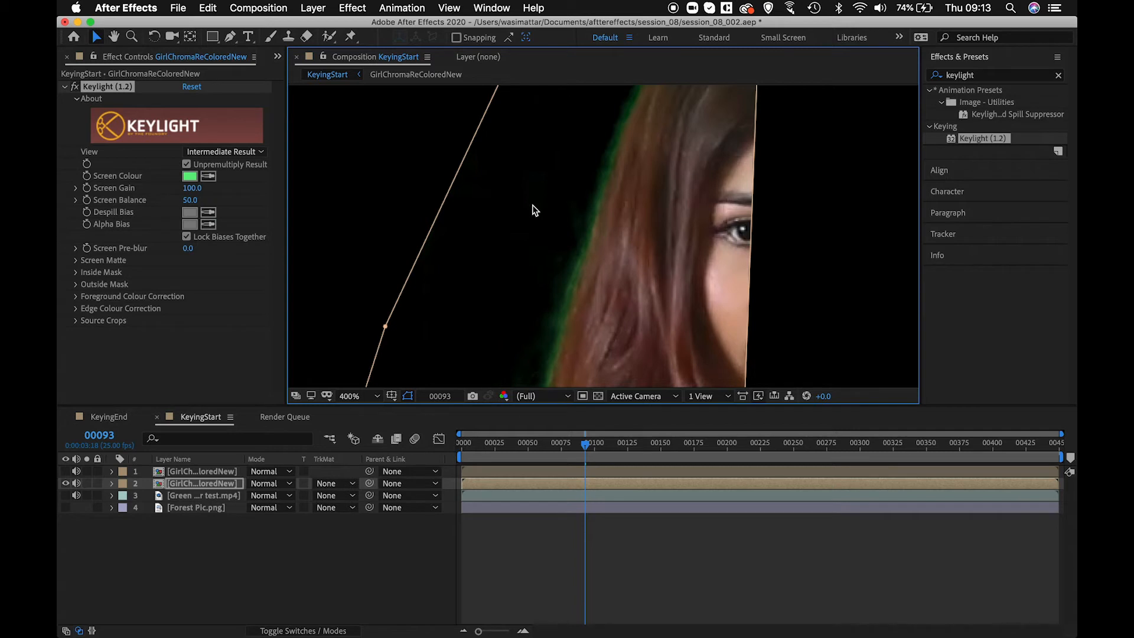
Step: Show the composition's alpha channel and examine the matte for grey areas in the background, along the hair edge and inside the body
key(alt+4)
drag(554, 224, 560, 261)
key(comma)
key(period)
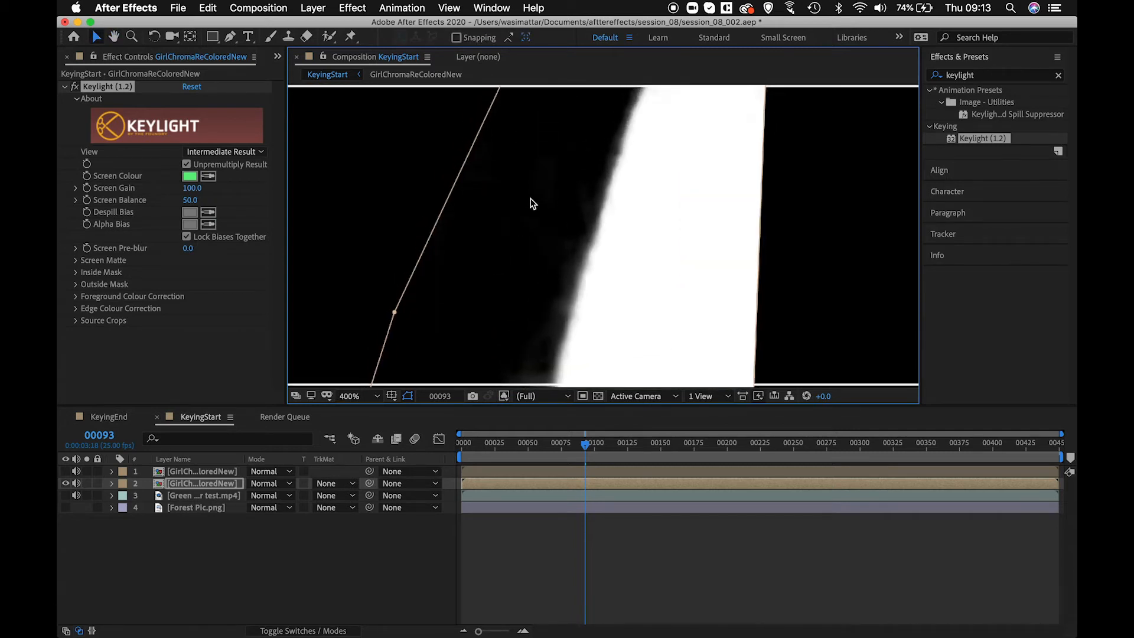
drag(485, 307, 506, 212)
key(comma)
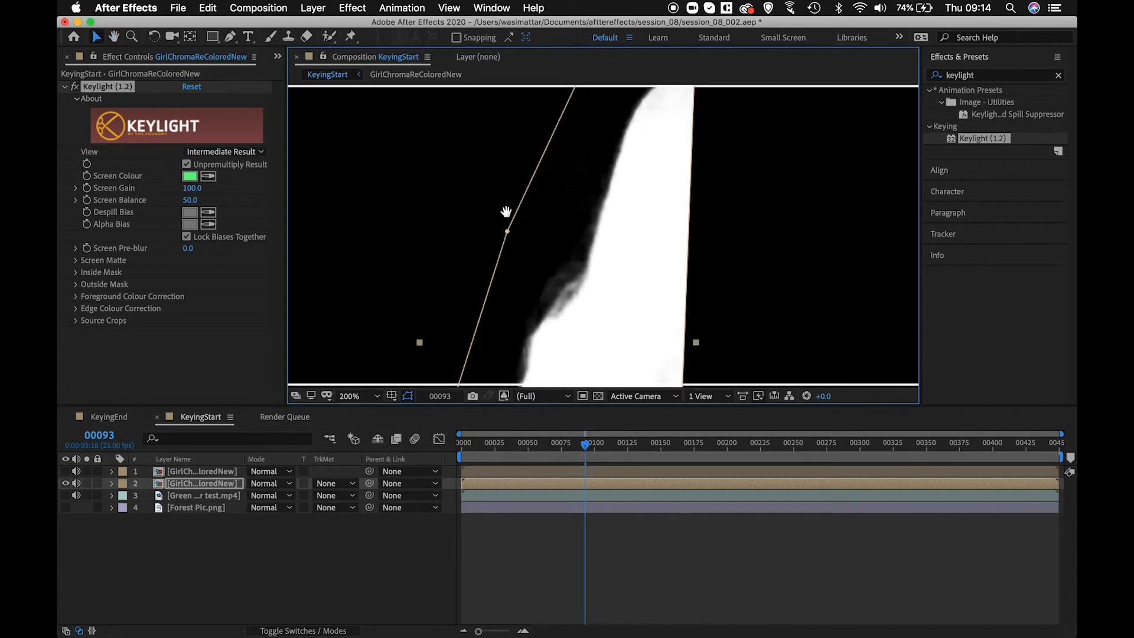
drag(542, 317, 506, 217)
drag(522, 280, 485, 258)
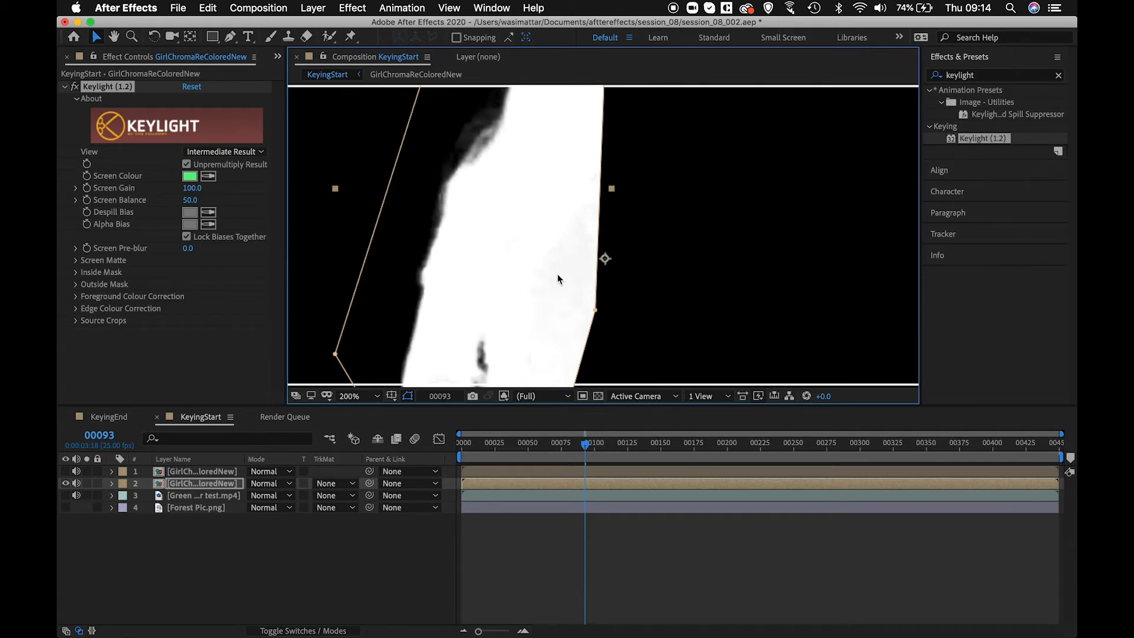
drag(537, 334, 573, 266)
drag(573, 201, 572, 209)
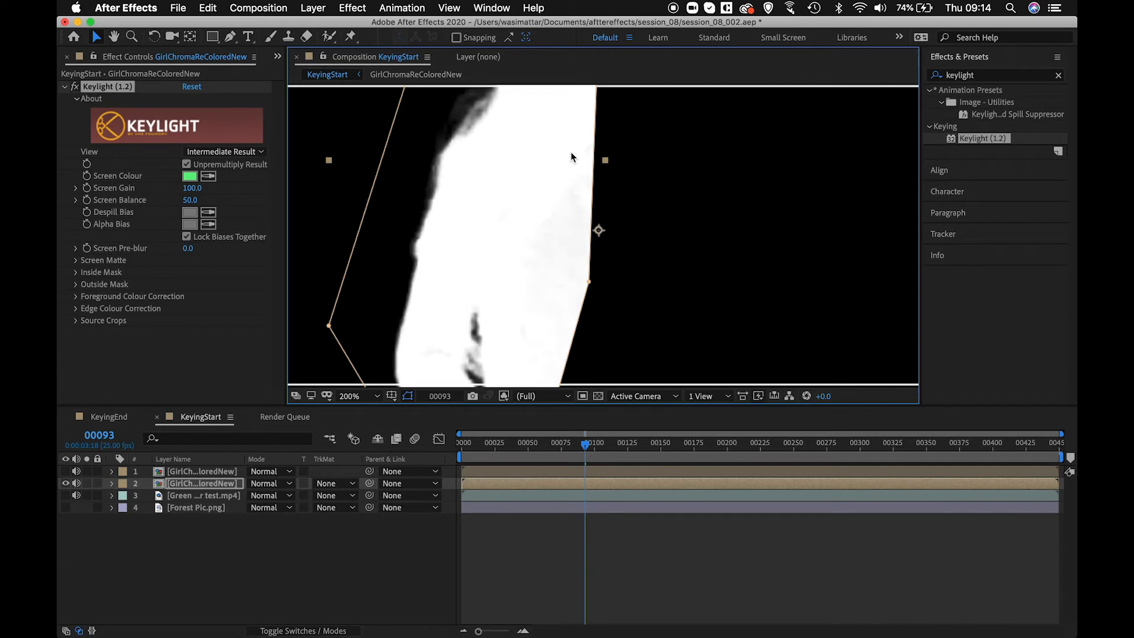
key(space)
drag(527, 234, 594, 340)
drag(586, 248, 598, 348)
drag(609, 163, 595, 251)
scroll(596, 254, down, 1)
scroll(599, 268, up, 4)
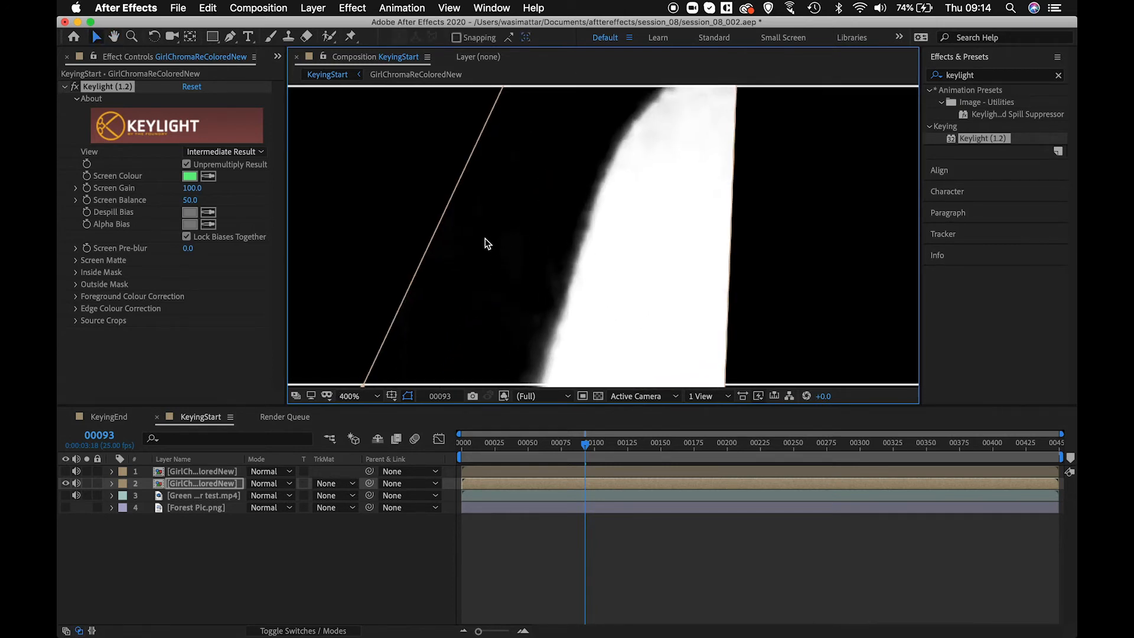
Step: Expand Keylight's Screen Matte settings, try raising Clip Black slightly and reset it to 0
click(75, 261)
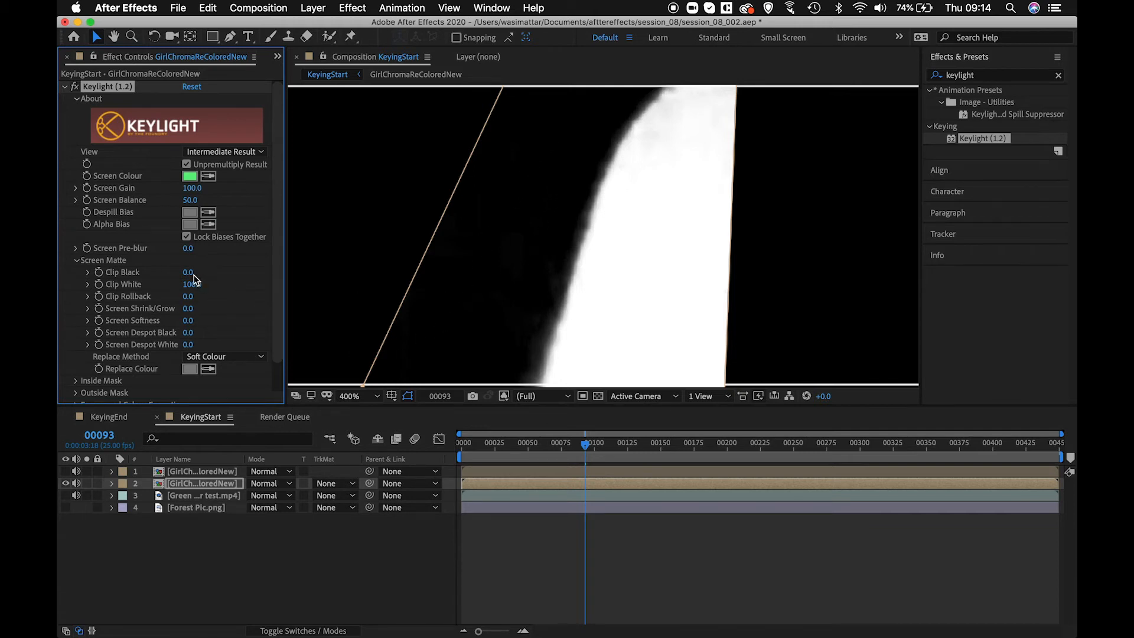
drag(190, 277, 203, 274)
click(190, 274)
click(211, 280)
click(190, 274)
click(220, 278)
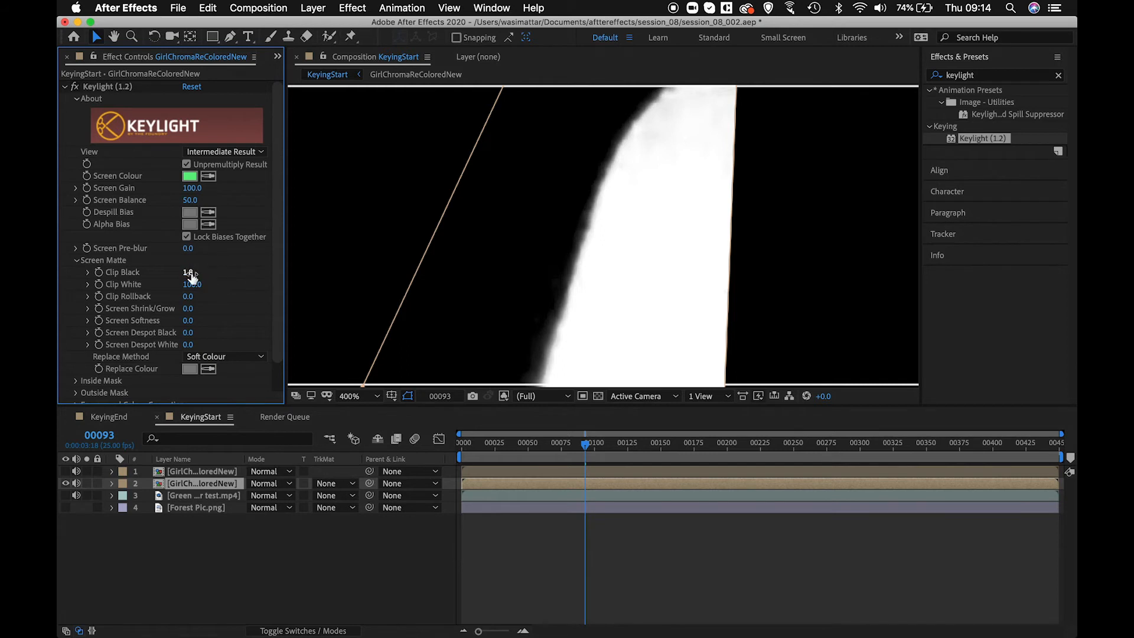
text(0)
key(Return)
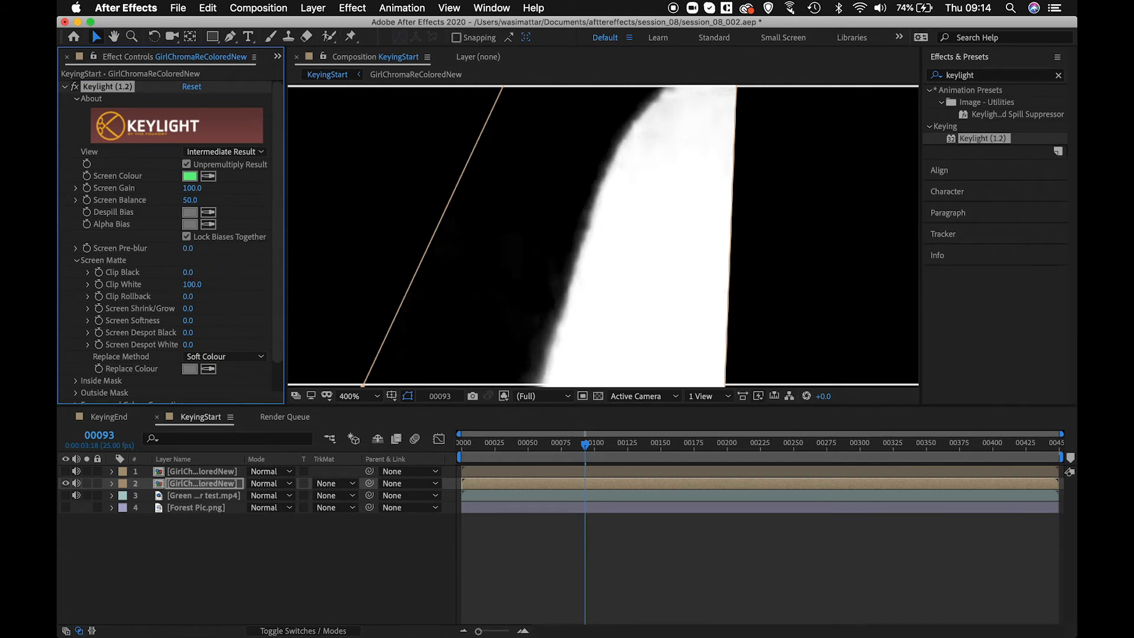
Step: Set Clip Black to 1.8 in the hair layer's Screen Matte to clean the background of the matte
drag(189, 273, 196, 282)
click(193, 276)
key(Return)
drag(193, 275, 195, 275)
scroll(575, 243, down, 1)
scroll(575, 243, up, 1)
click(187, 272)
text(1.8)
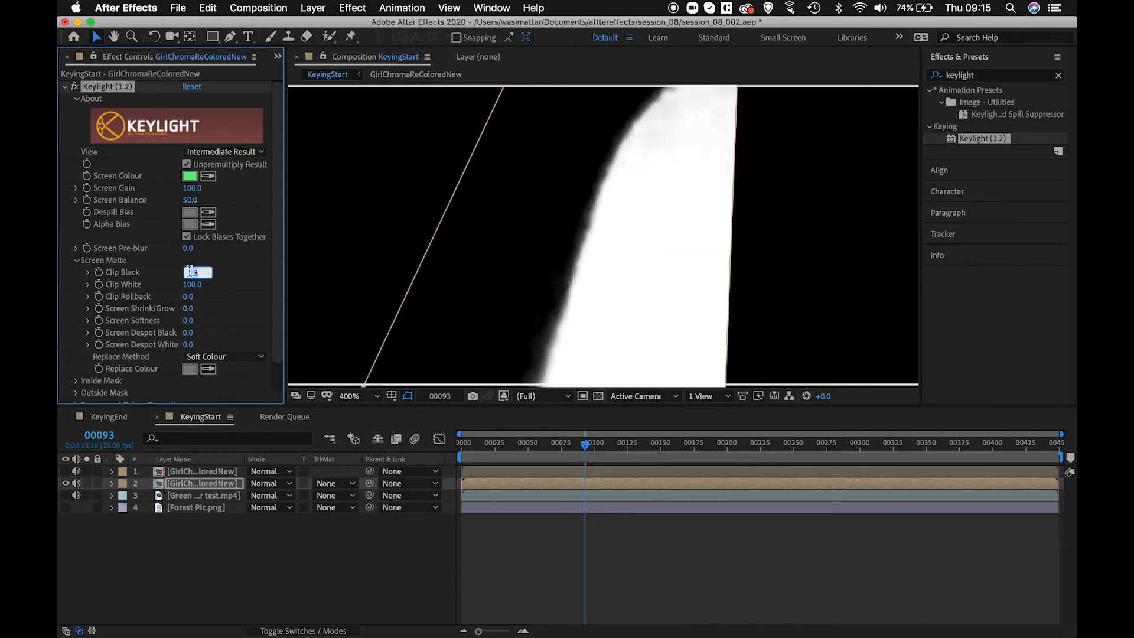
key(Return)
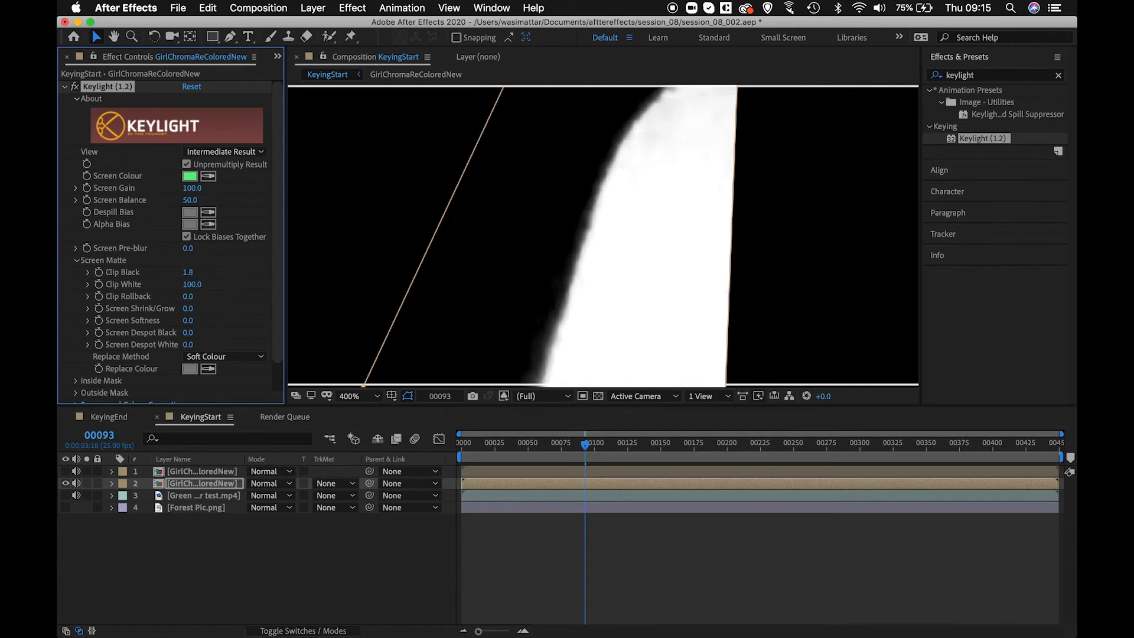
Step: Set Clip White to 95.6 to make the inside of the hair and body matte solid, and check the whole matte
scroll(614, 289, down, 2)
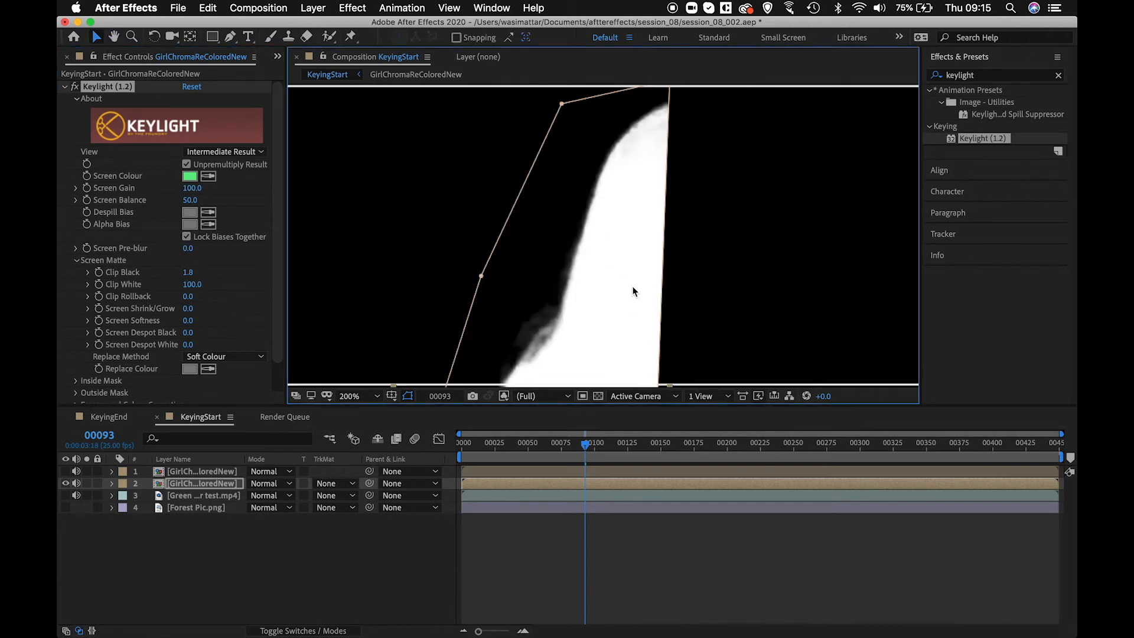
drag(633, 291, 628, 205)
scroll(617, 236, down, 4)
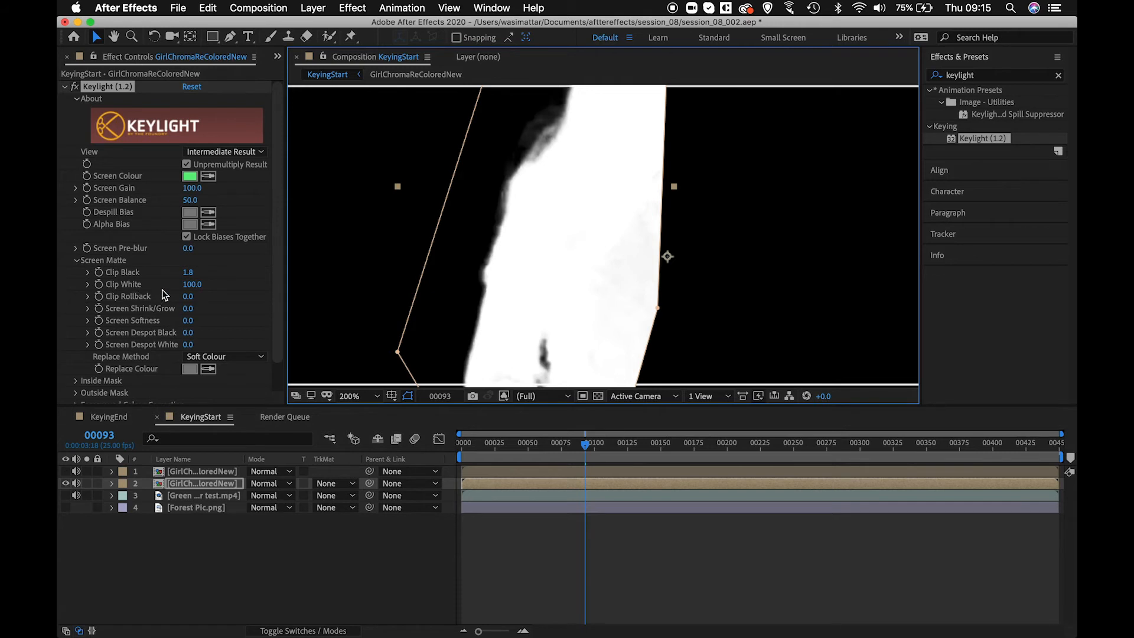
drag(196, 290, 166, 289)
scroll(612, 286, down, 2)
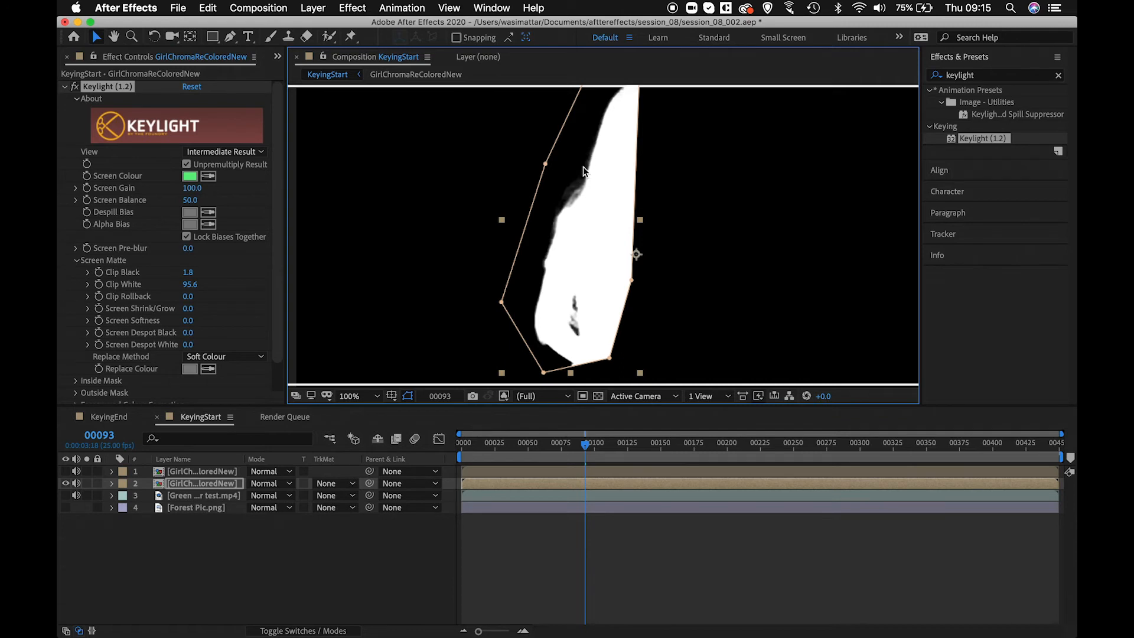
drag(623, 181, 615, 210)
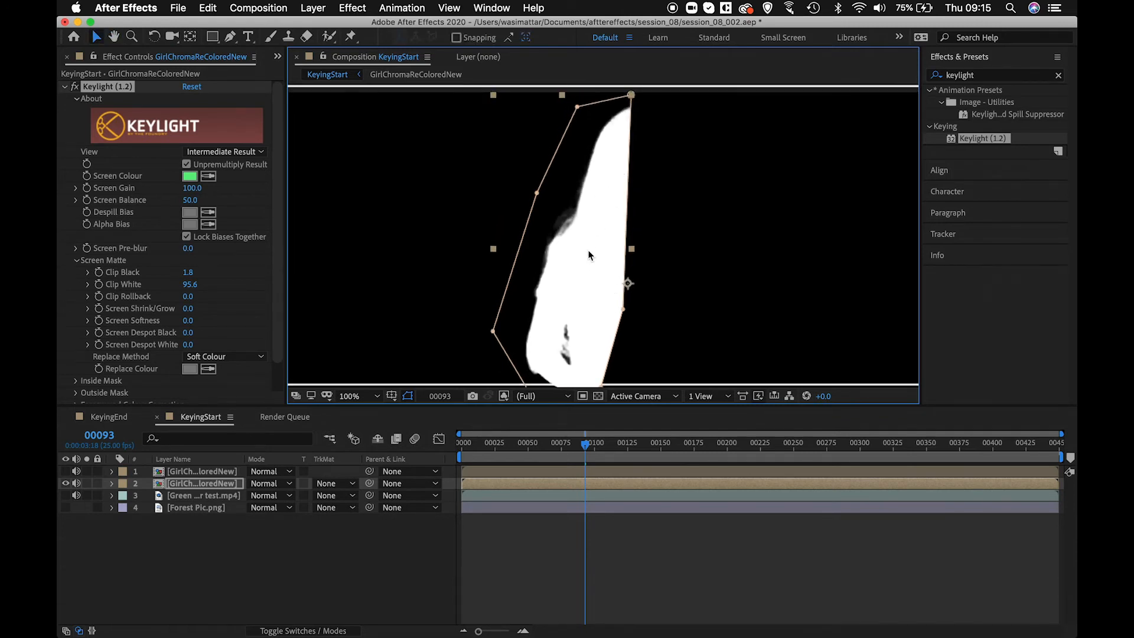
Step: Collapse the Keylight settings, deselect the hair layer and return the composition view to full colour
click(65, 87)
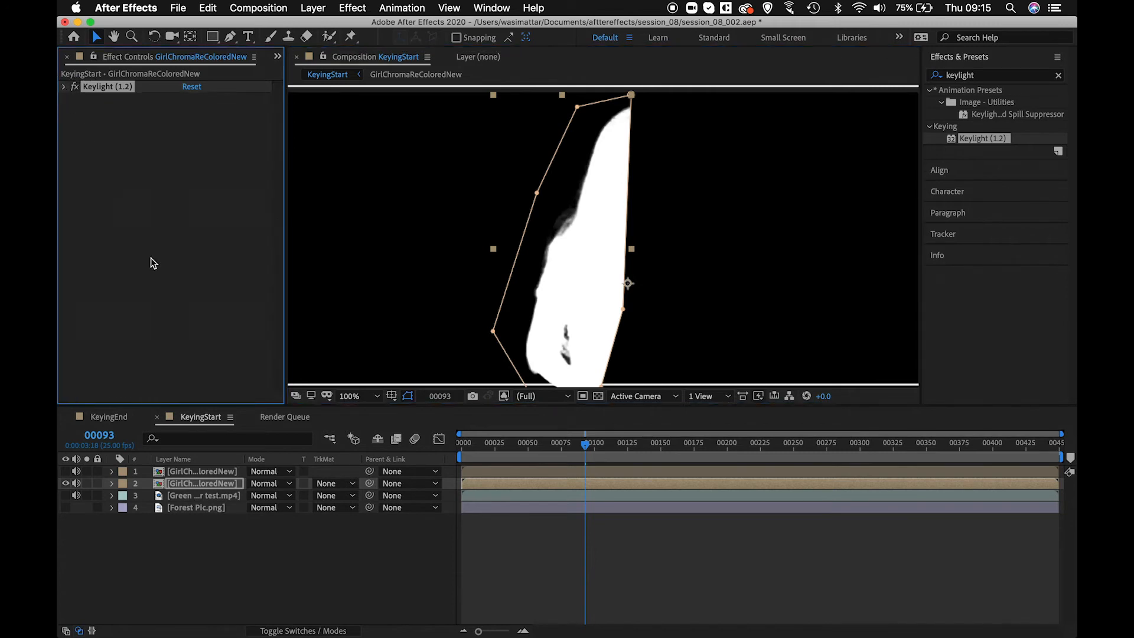
click(305, 553)
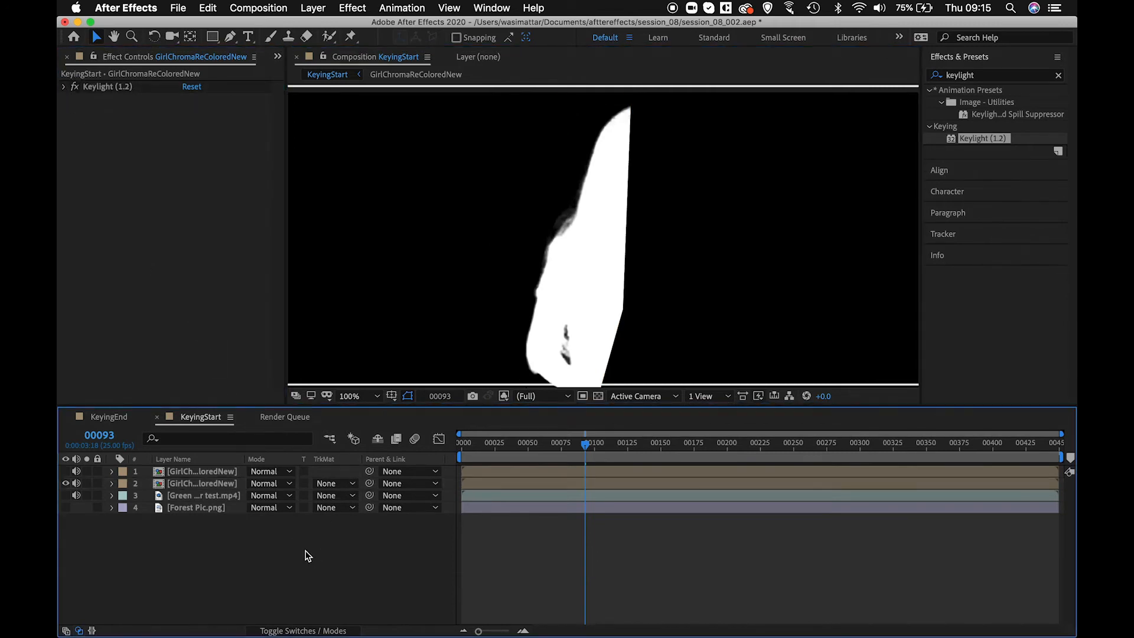
key(alt+4)
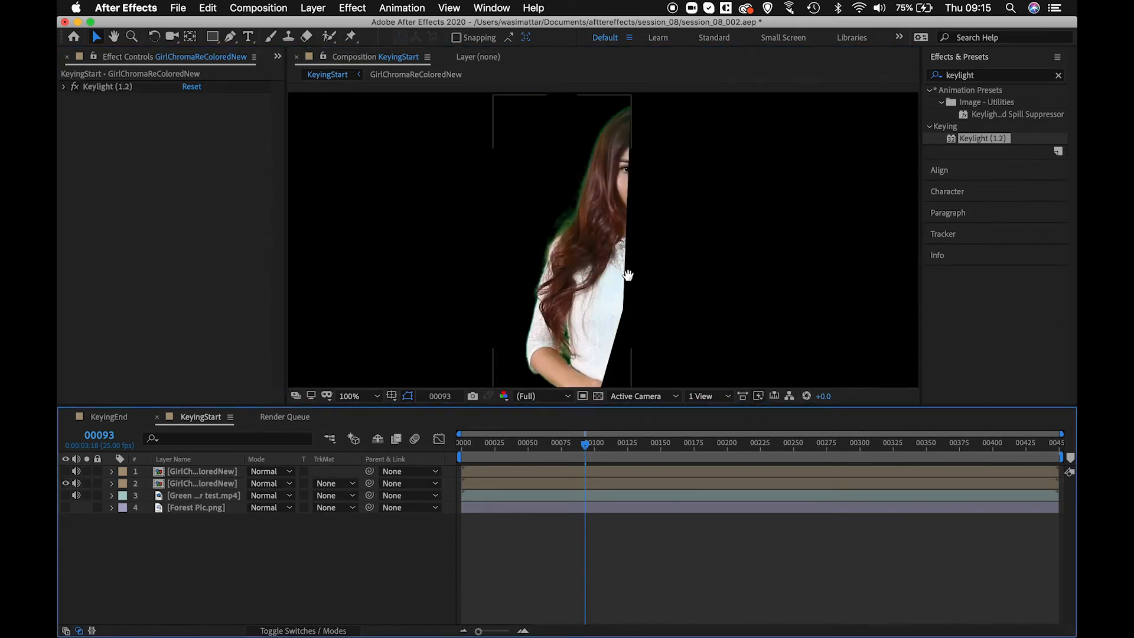
click(630, 276)
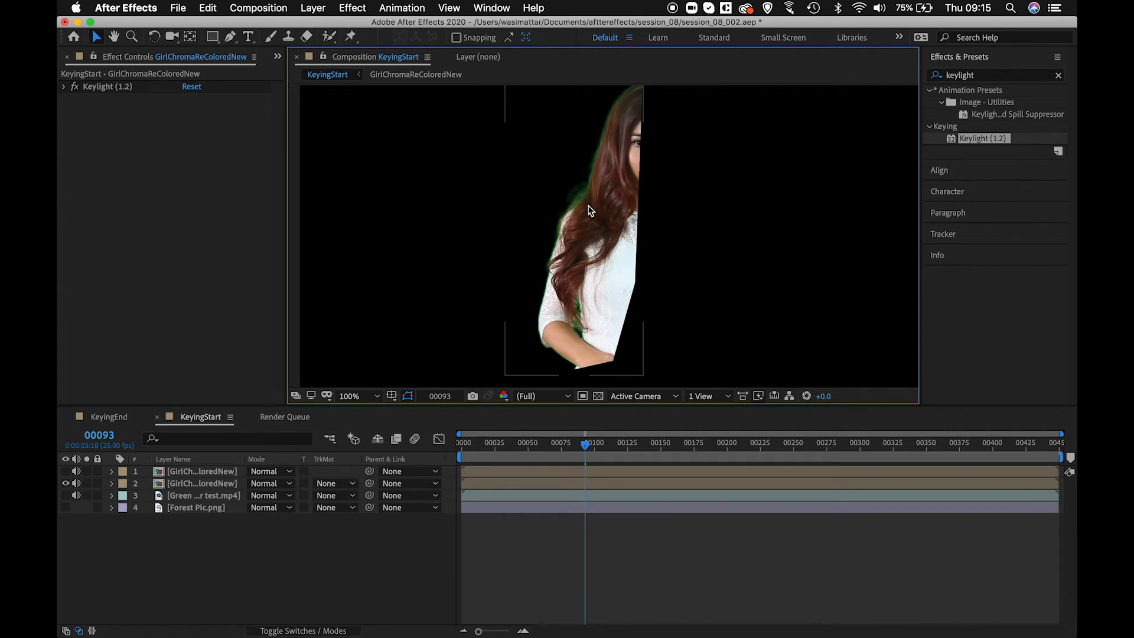
Step: Show the unmasked top GirlChromaReColoredNew layer again, duplicate it and hide the upper copy
click(65, 471)
key(h)
key(v)
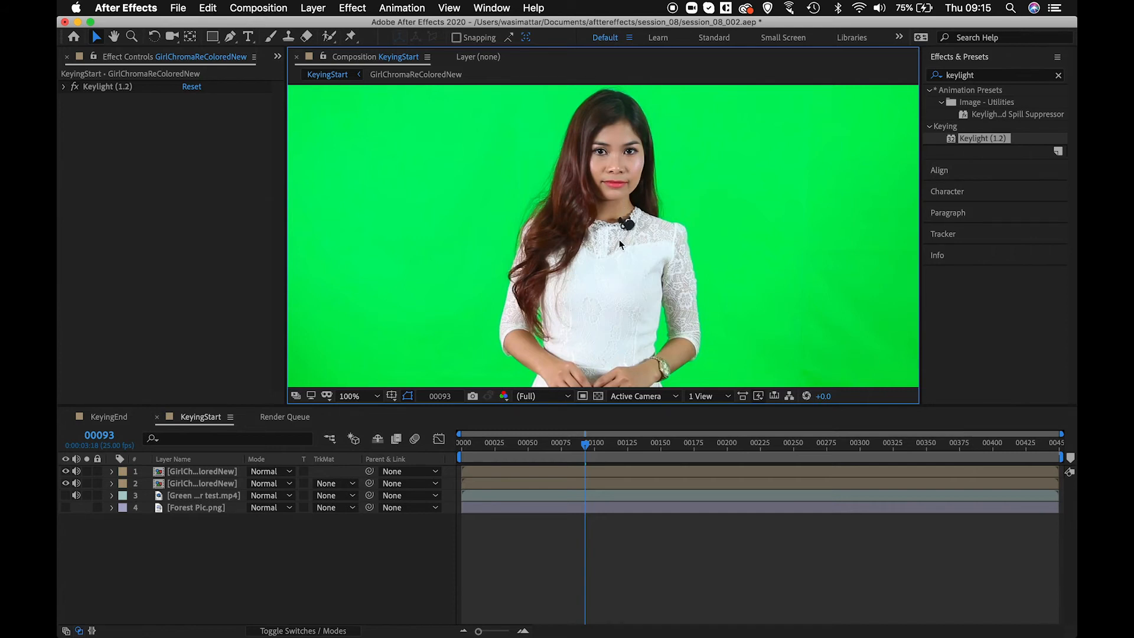
click(220, 472)
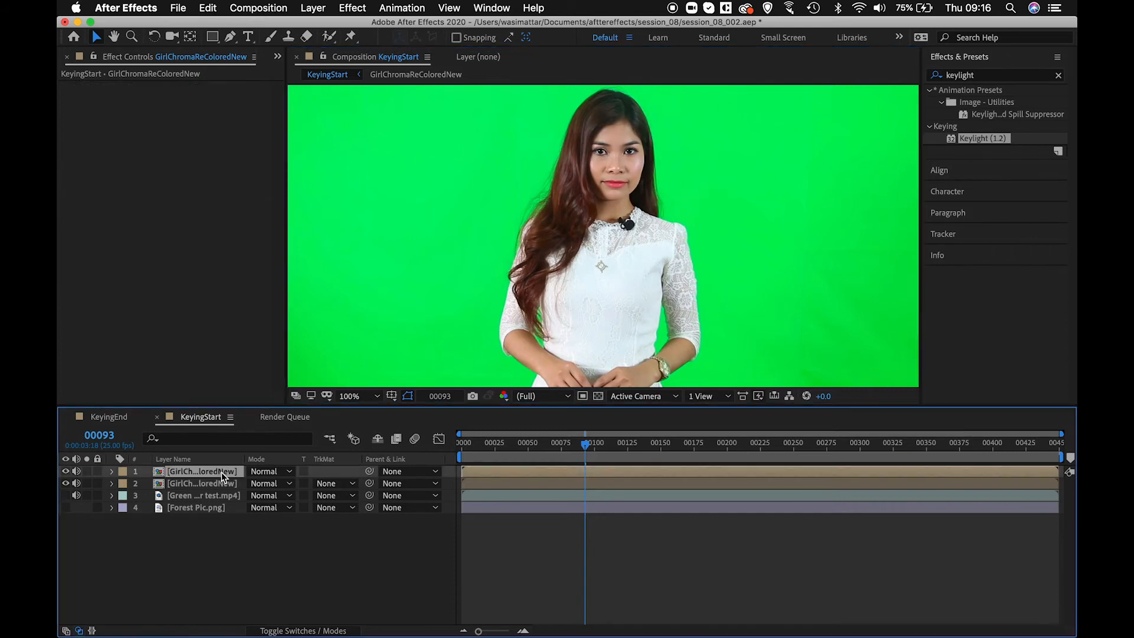
key(super+d)
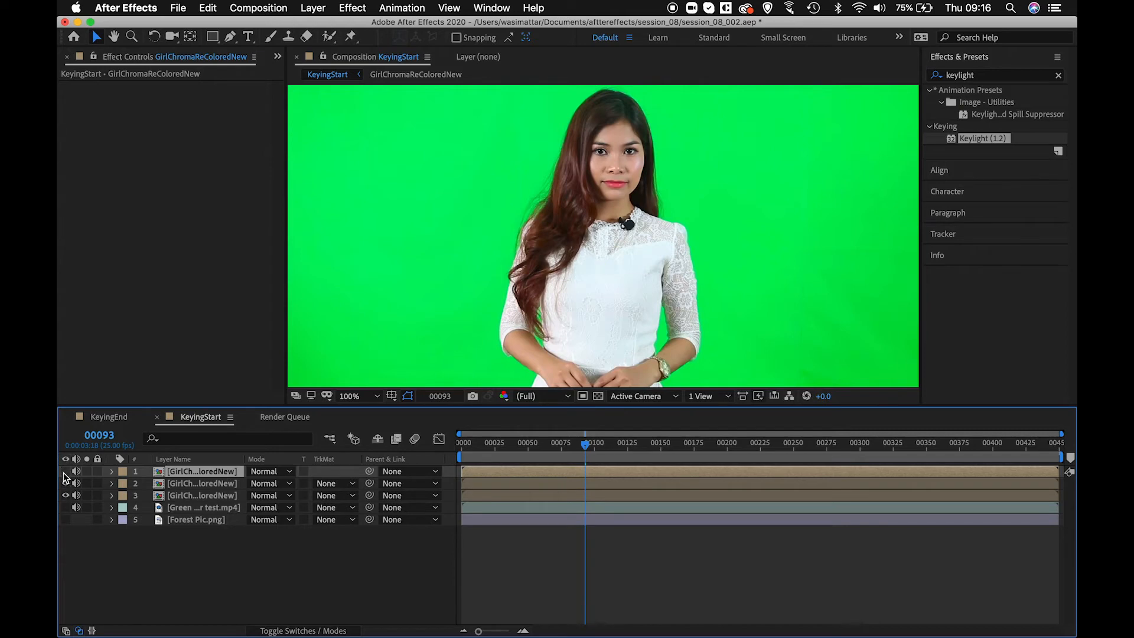
Step: Draw a closed Pen mask on the middle GirlChromaReColoredNew layer around the other half of her head, shoulder and upper torso, overlapping the hair mask to close the gap
click(180, 483)
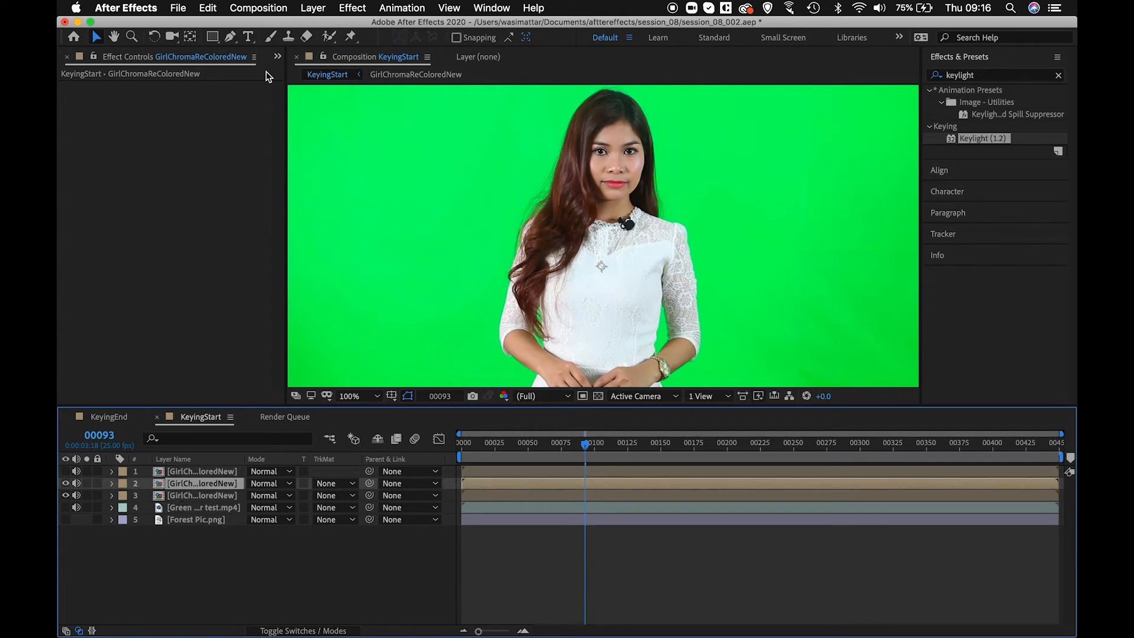
click(230, 37)
click(610, 89)
click(599, 305)
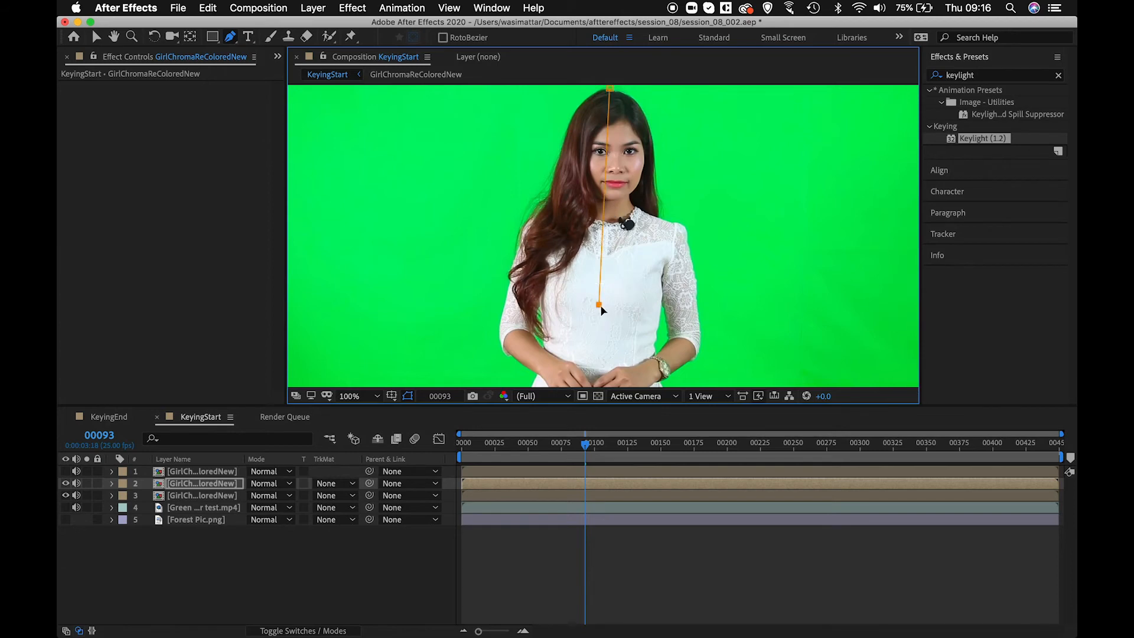
click(723, 284)
click(682, 172)
click(675, 108)
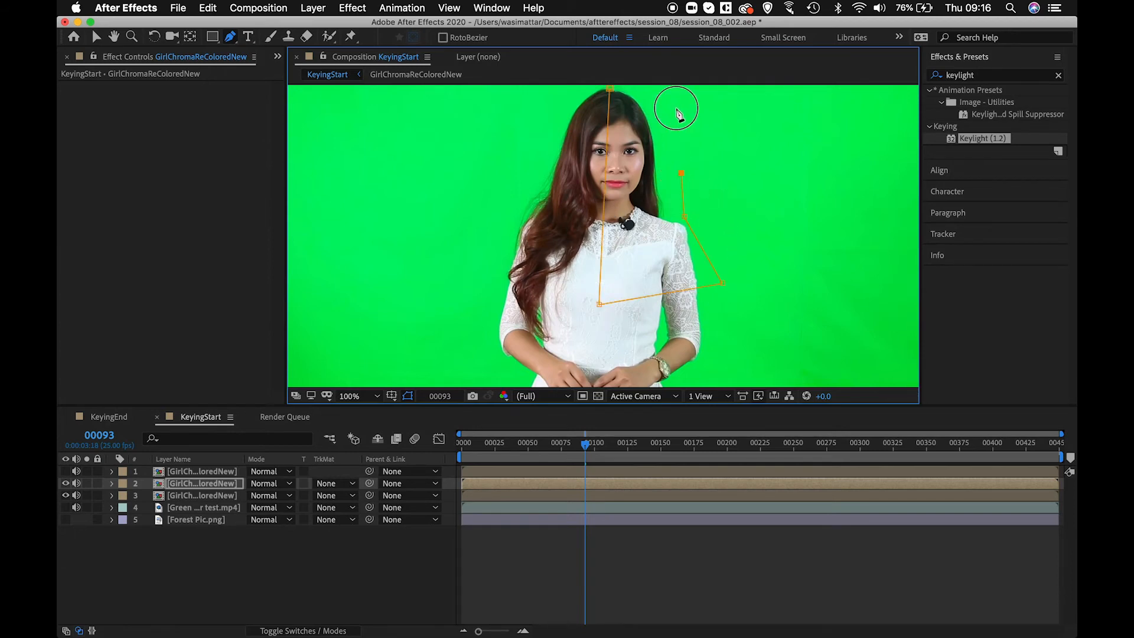
click(653, 89)
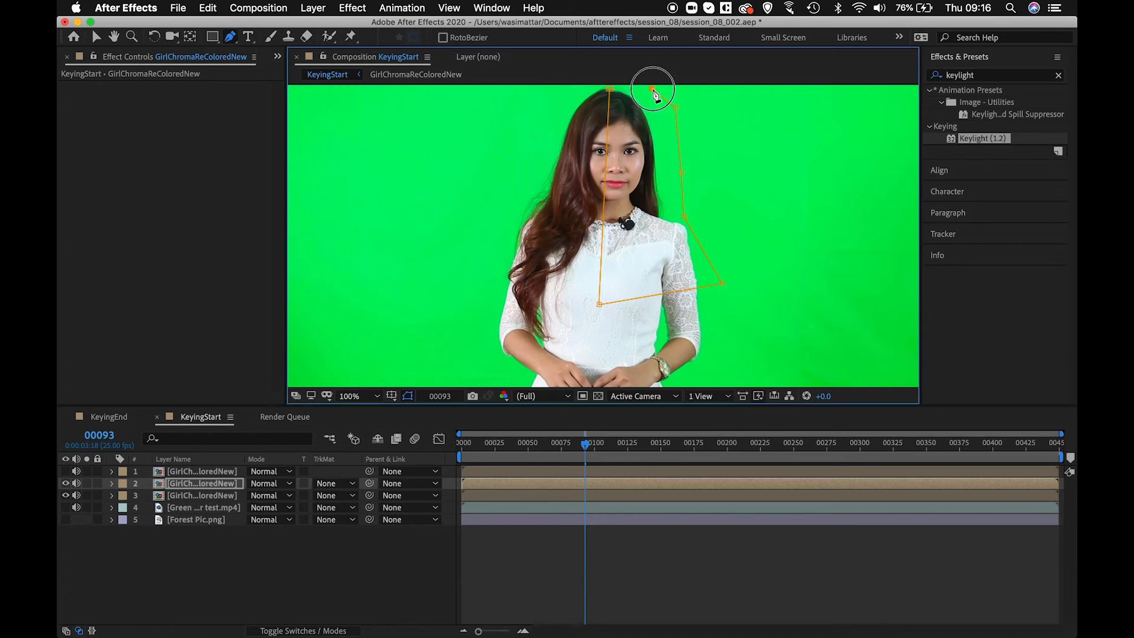
click(610, 89)
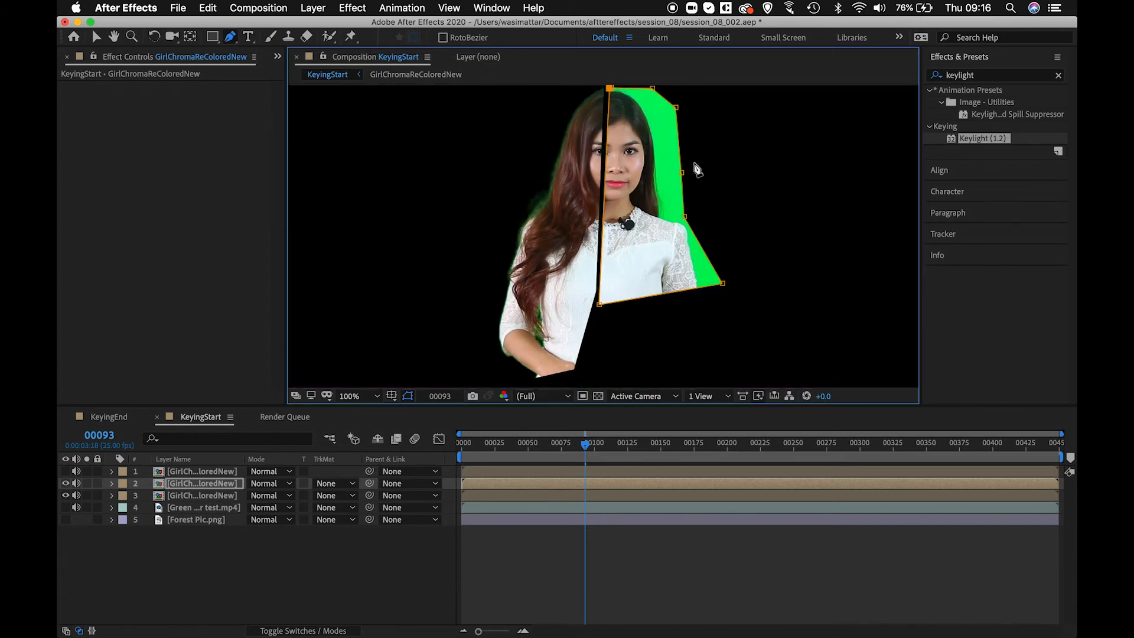
drag(597, 304, 592, 304)
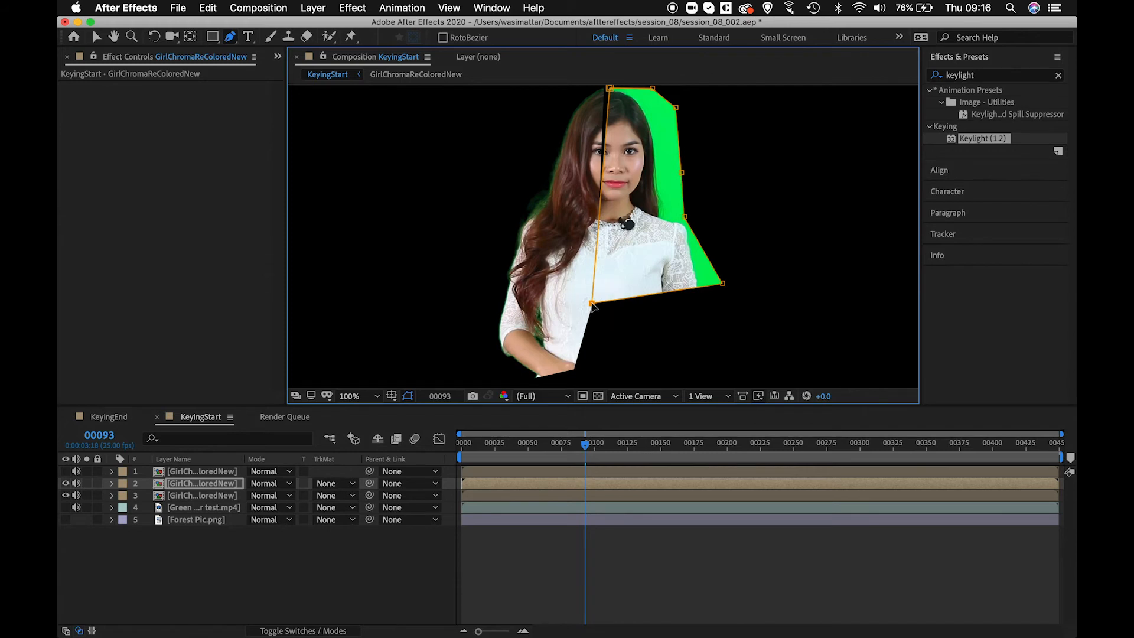
drag(611, 90, 598, 97)
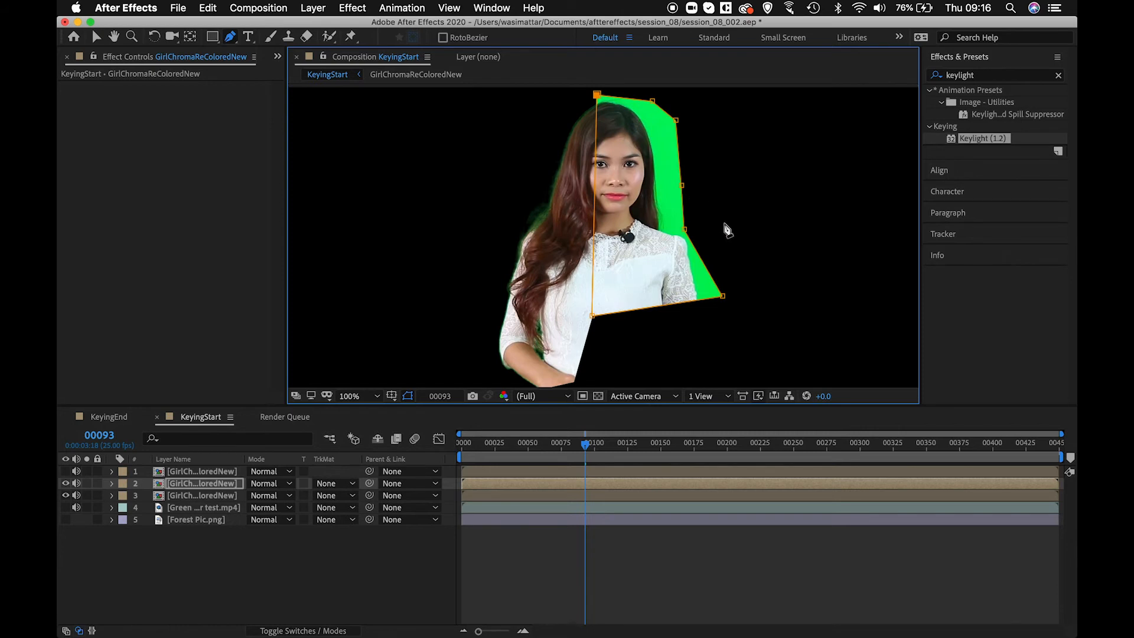
Step: Apply Keylight (1.2) to the newly masked layer and sample the green beside her head as Screen Colour
click(235, 485)
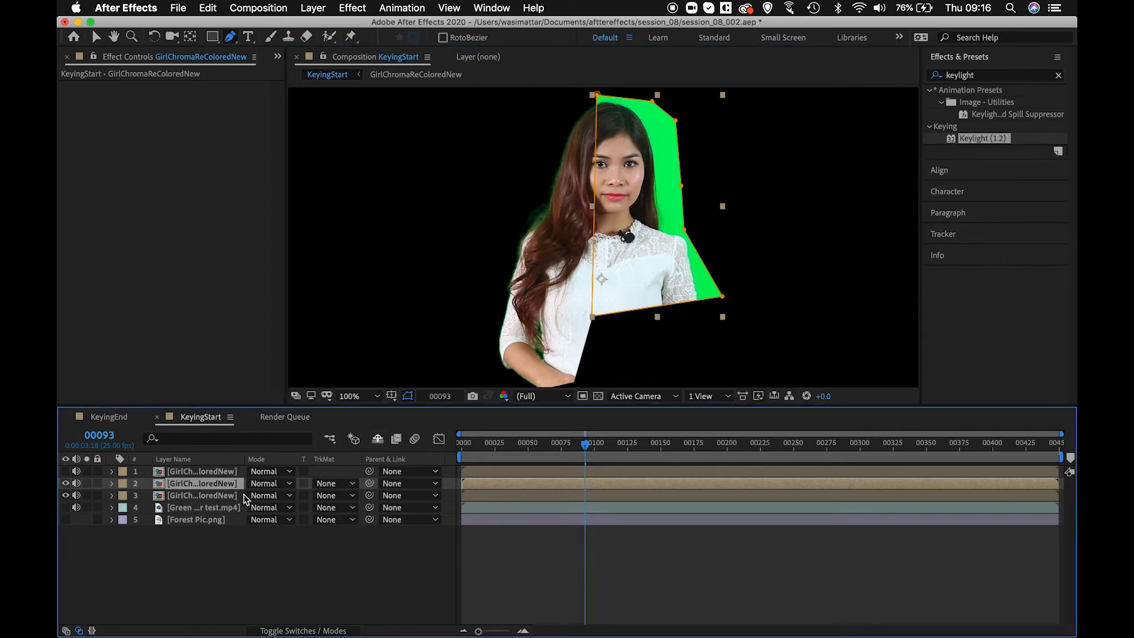
drag(1048, 140, 226, 485)
key(v)
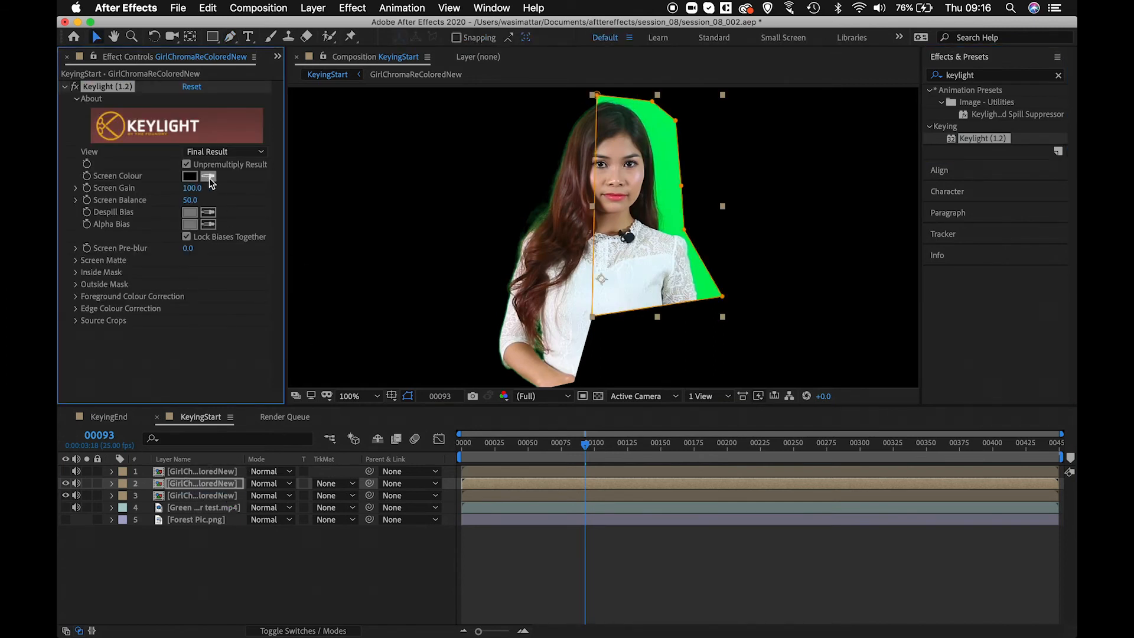
click(673, 155)
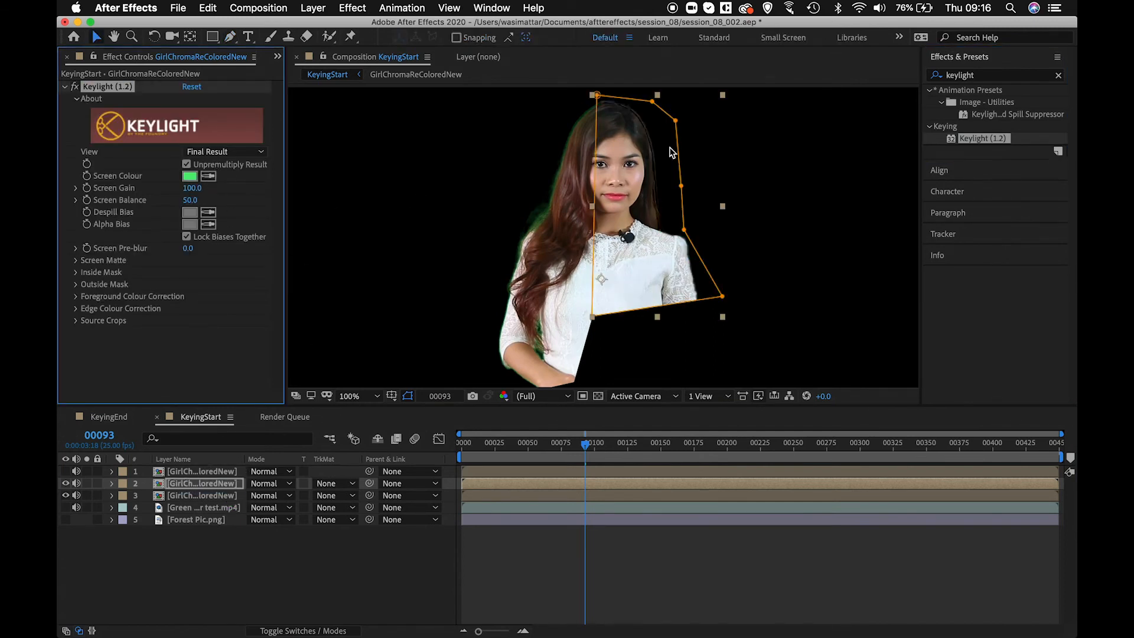
Step: Set the Keylight view of the middle GirlChromaReColoredNew layer to Intermediate Result
key(period)
drag(717, 186, 670, 271)
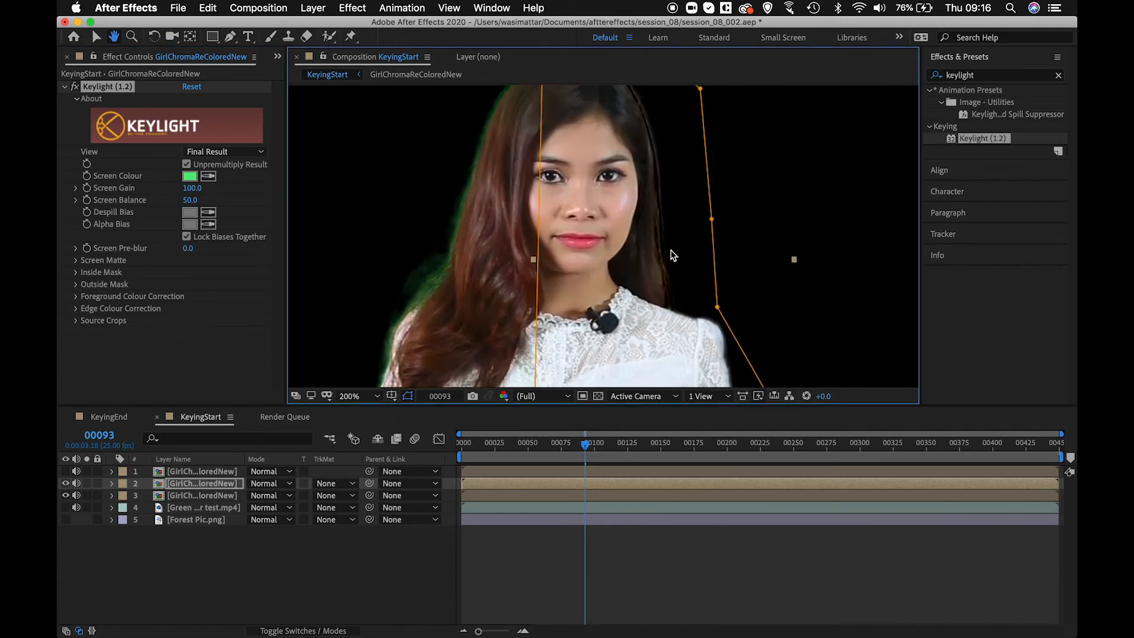
click(249, 153)
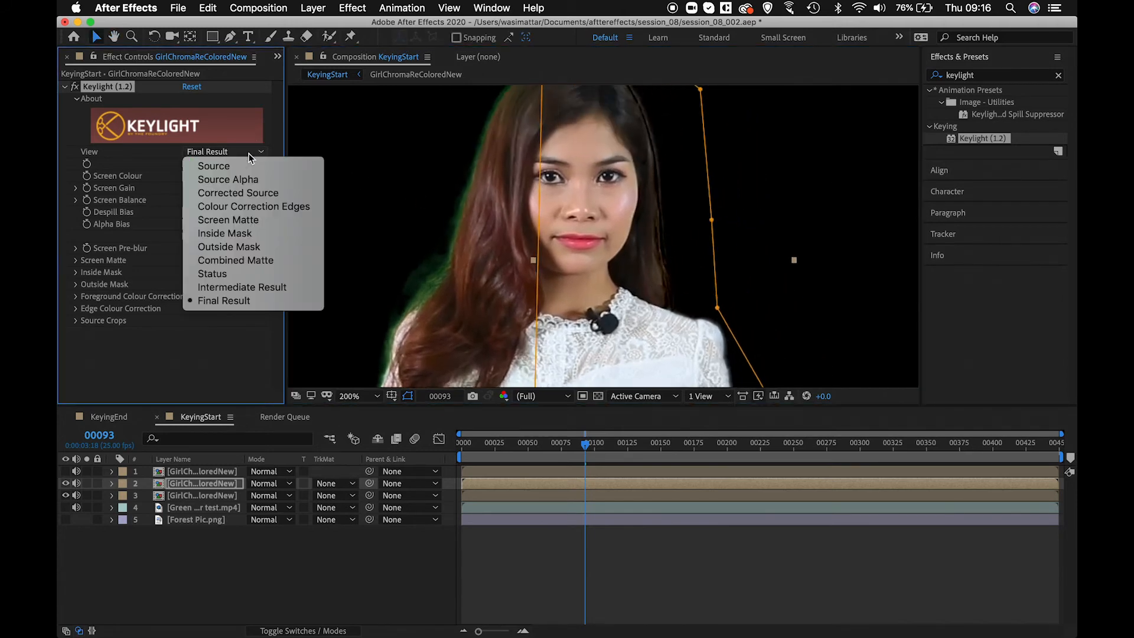
click(271, 288)
drag(699, 231, 663, 253)
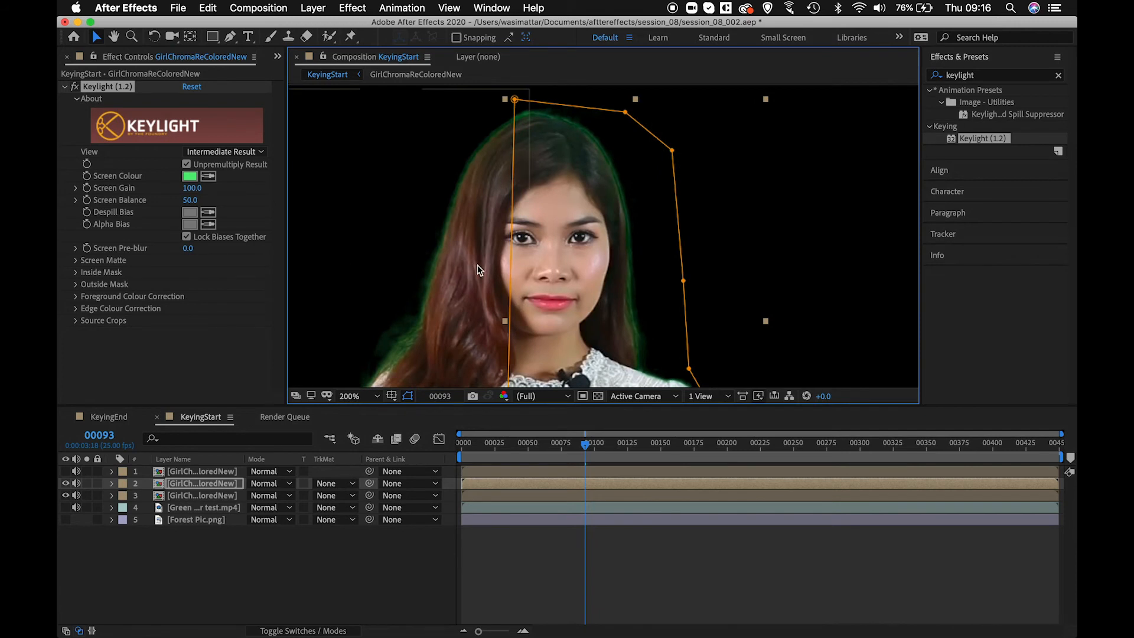
Step: Show the composition's alpha channel and set the Screen Matte Clip White to 83.4 to clean the head and shoulder matte
key(alt+4)
drag(474, 280, 458, 256)
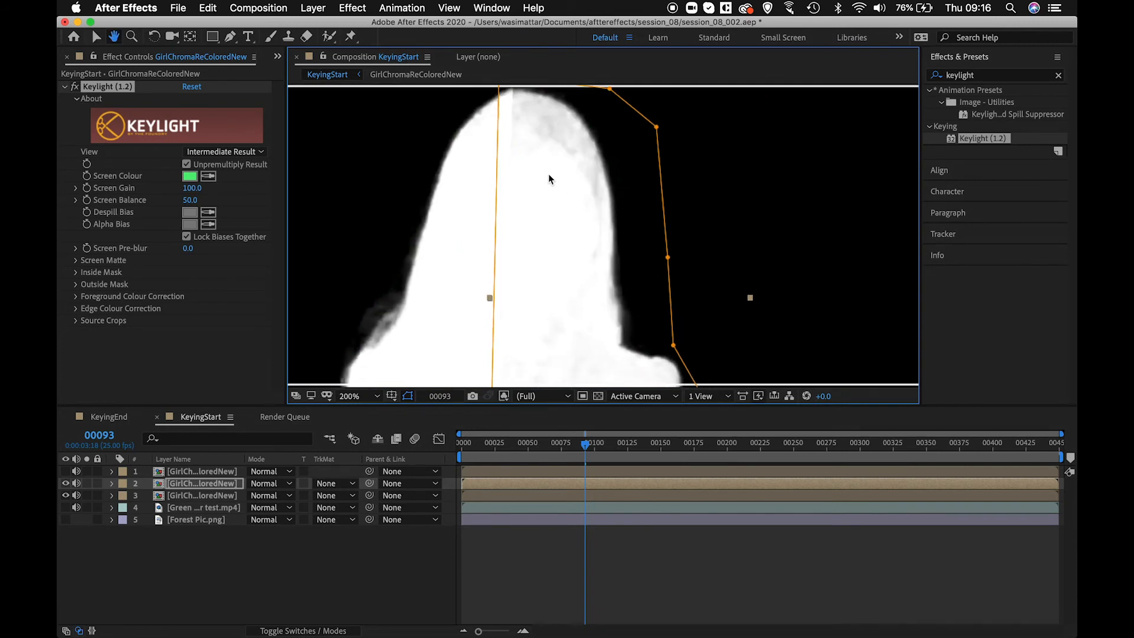
drag(601, 288, 595, 195)
drag(580, 245, 572, 182)
mouse_move(557, 95)
mouse_down()
mouse_move(552, 145)
mouse_move(572, 207)
mouse_up()
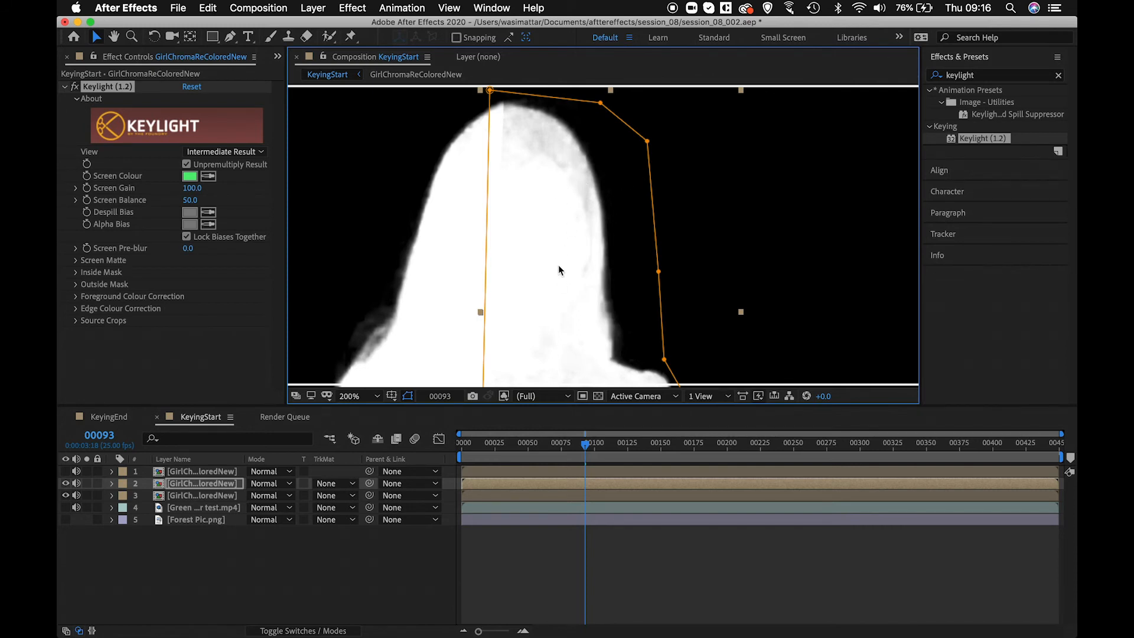
click(76, 260)
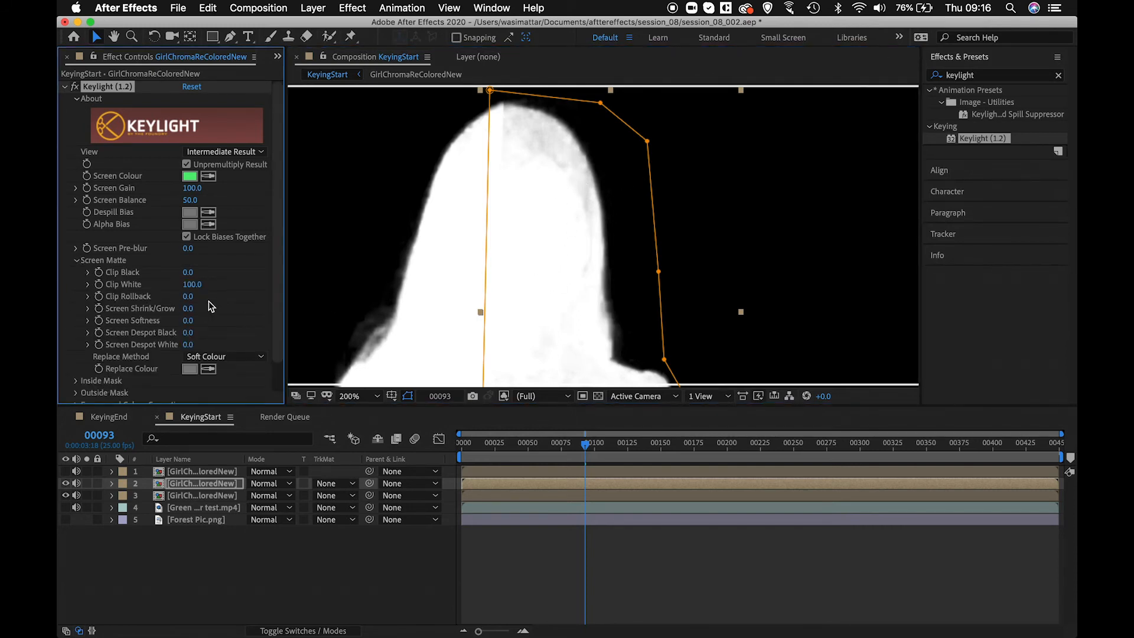
scroll(211, 304, down, 1)
key(comma)
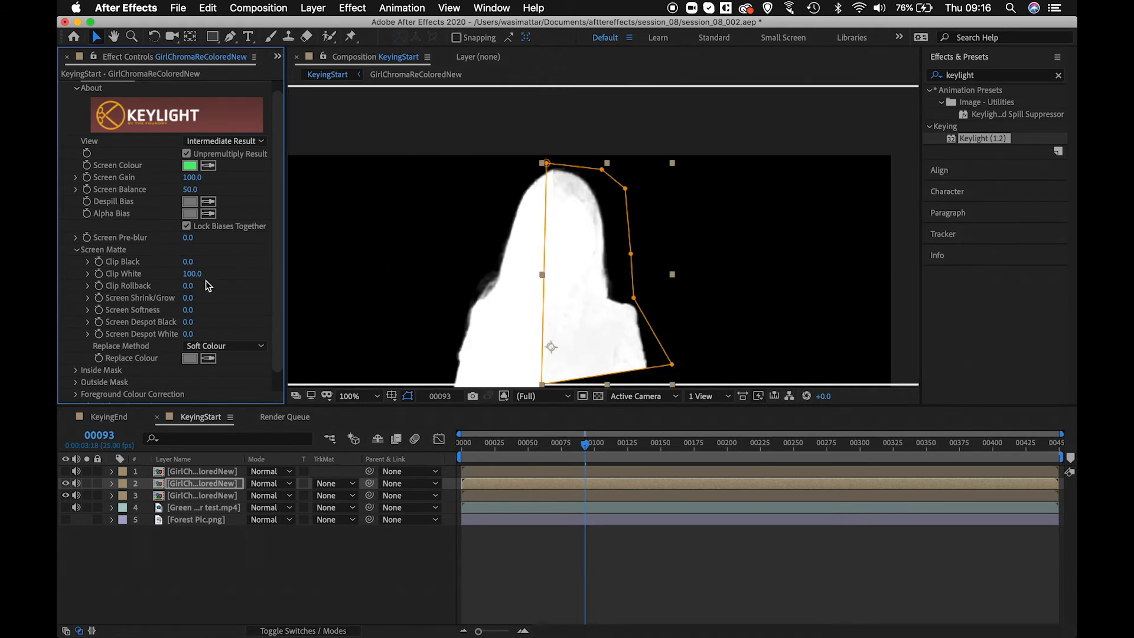
drag(193, 277, 90, 276)
key(period)
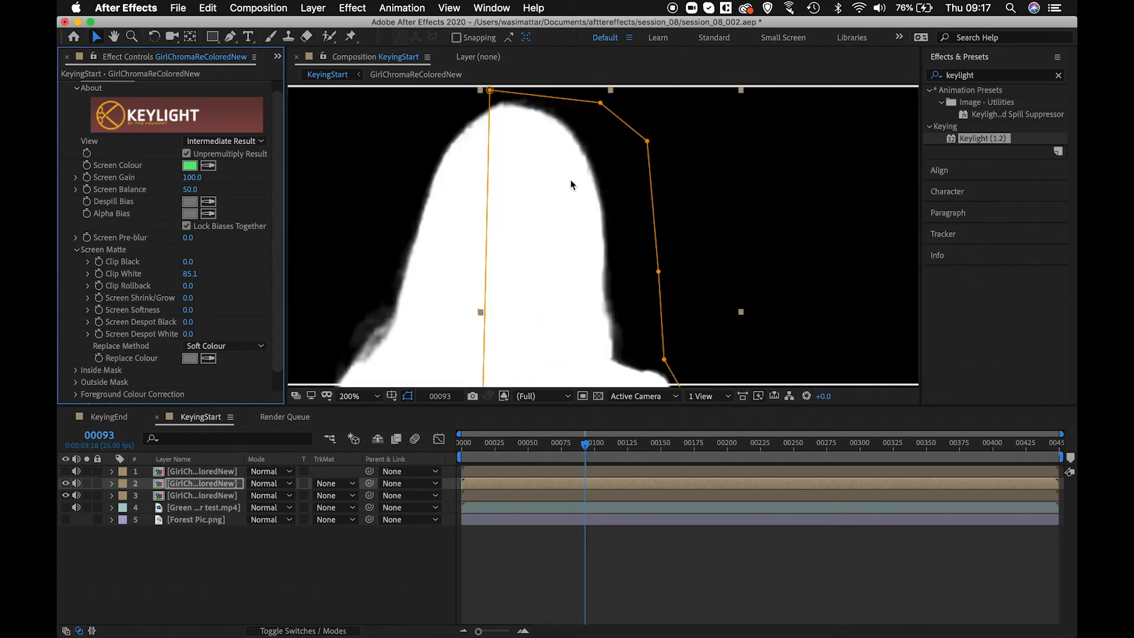
drag(188, 274, 177, 275)
Step: Inspect the cleaned matte down the torso, and examine the keyed edges of the sleeves and arm in full colour
drag(490, 91, 485, 100)
key(space)
drag(635, 221, 631, 173)
drag(636, 255, 623, 153)
mouse_move(616, 221)
mouse_down()
mouse_move(624, 179)
mouse_move(619, 207)
mouse_up()
key(space)
key(v)
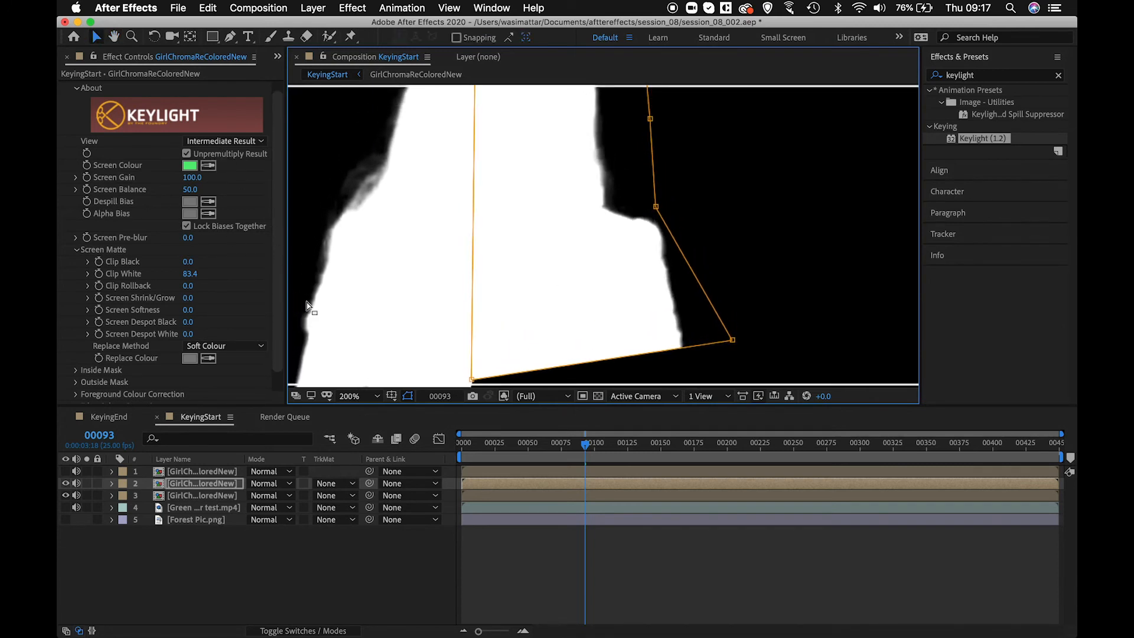
key(alt+4)
key(space)
drag(610, 219, 615, 255)
key(space)
drag(683, 310, 703, 233)
drag(662, 337, 705, 241)
key(space)
drag(388, 276, 398, 216)
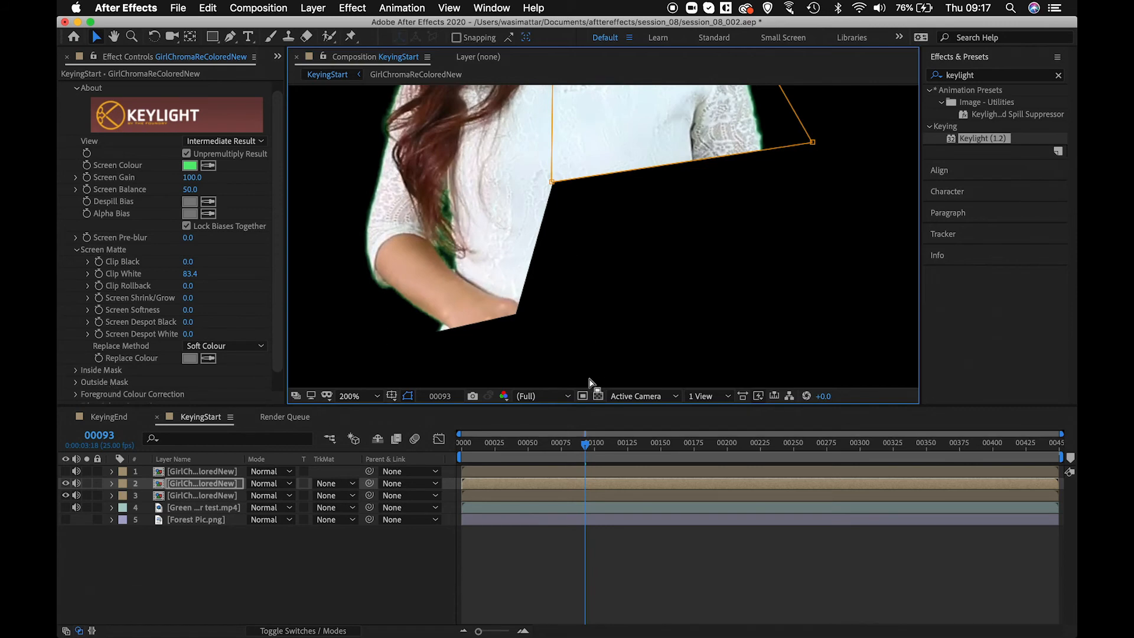
key(shift+slash)
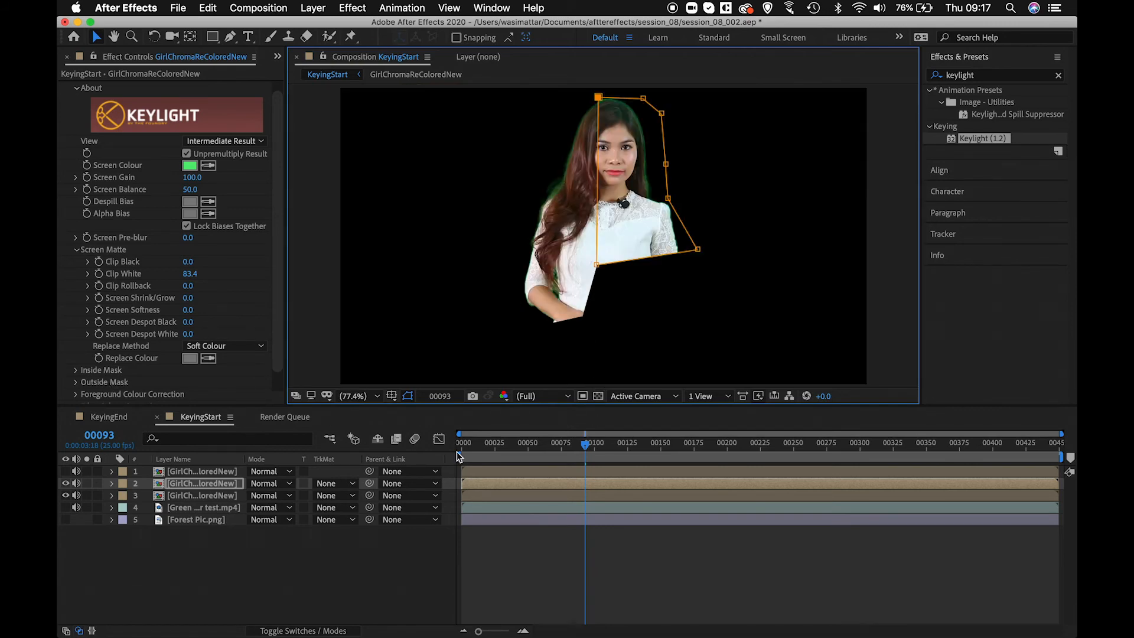
Step: Show the top GirlChromaReColoredNew layer and draw a closed Pen mask on it around the lower torso, hands, far arm and skirt
click(229, 473)
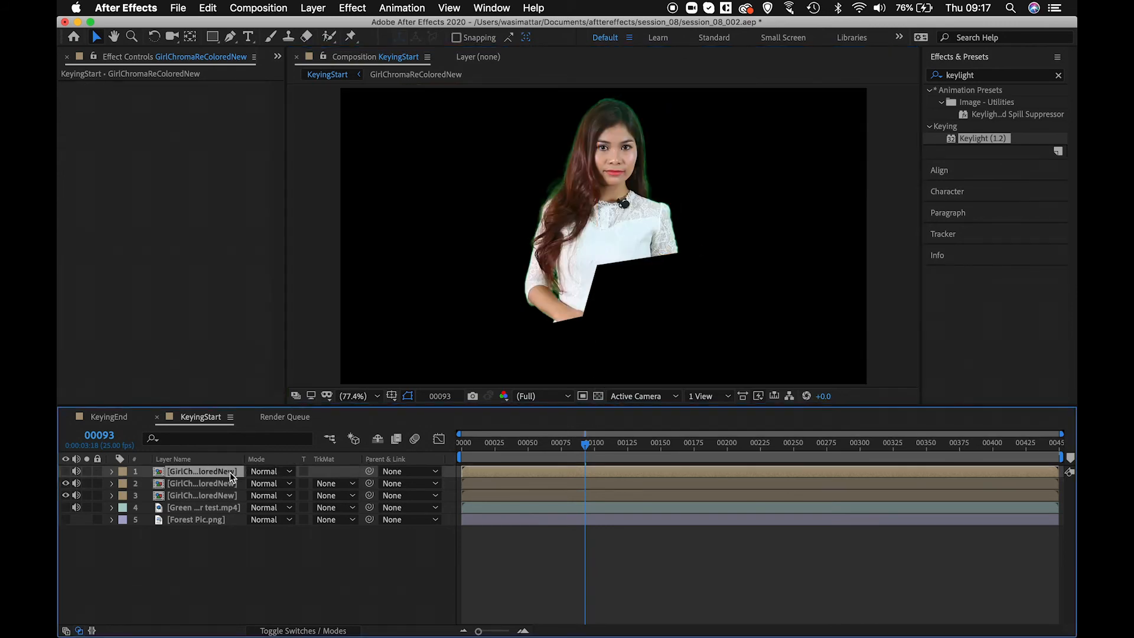
click(65, 472)
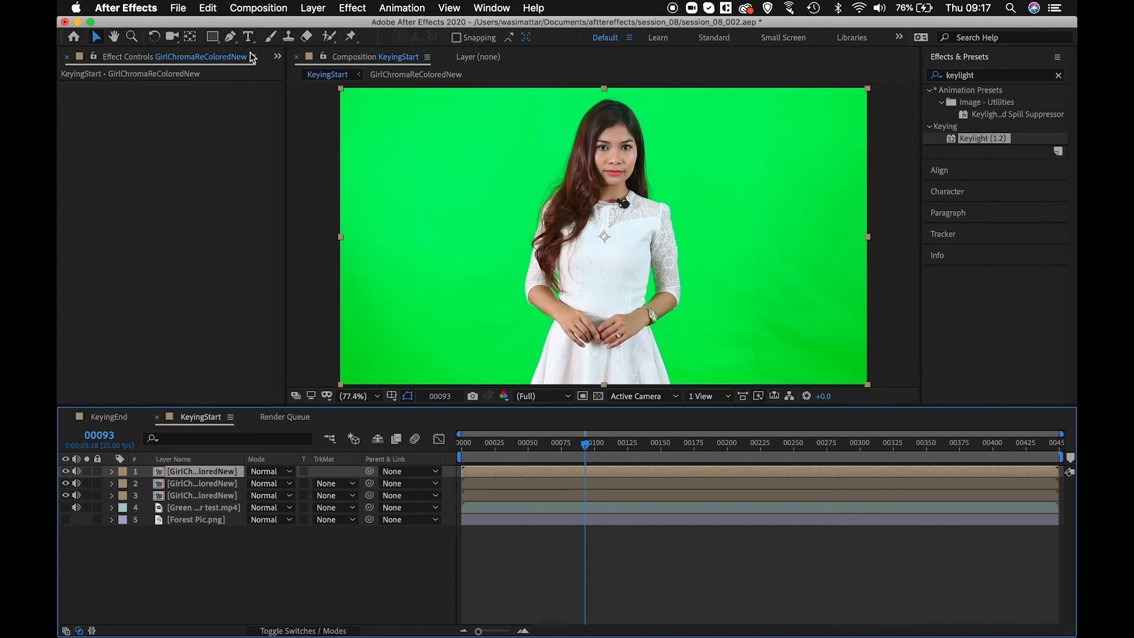
click(231, 36)
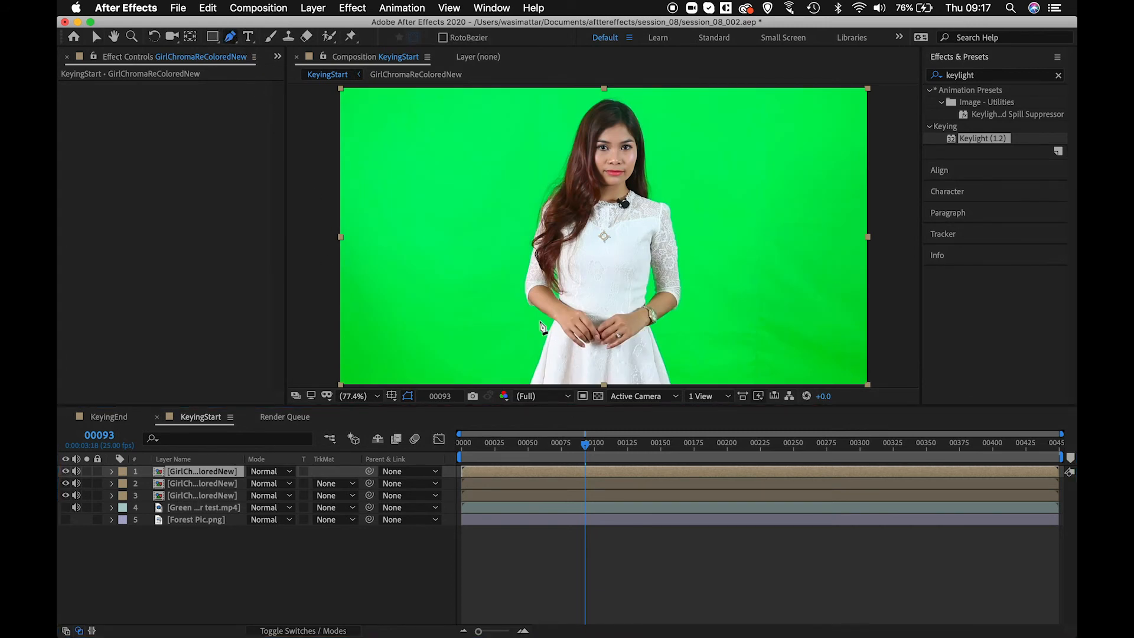
click(541, 363)
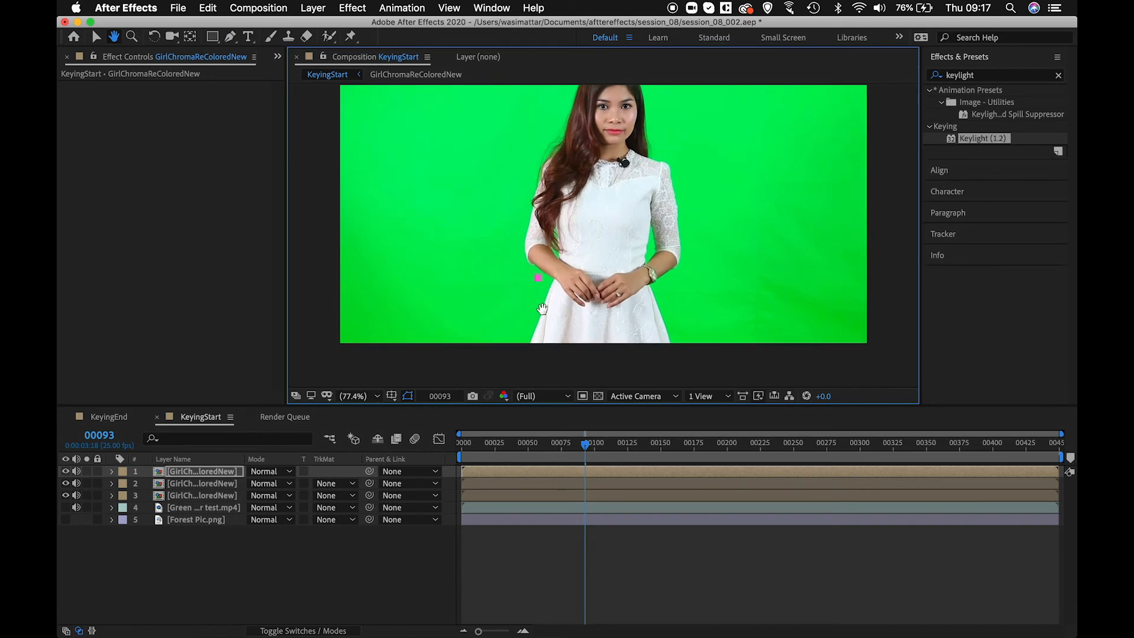
click(519, 354)
click(686, 358)
click(663, 287)
click(690, 233)
click(678, 176)
click(608, 182)
click(590, 227)
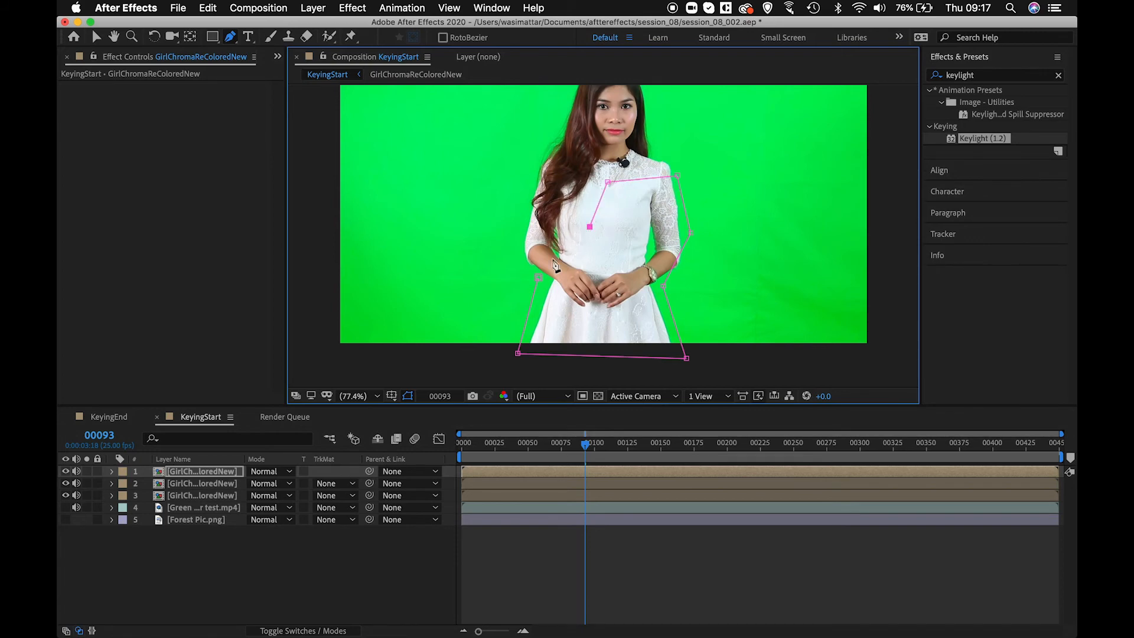
click(538, 277)
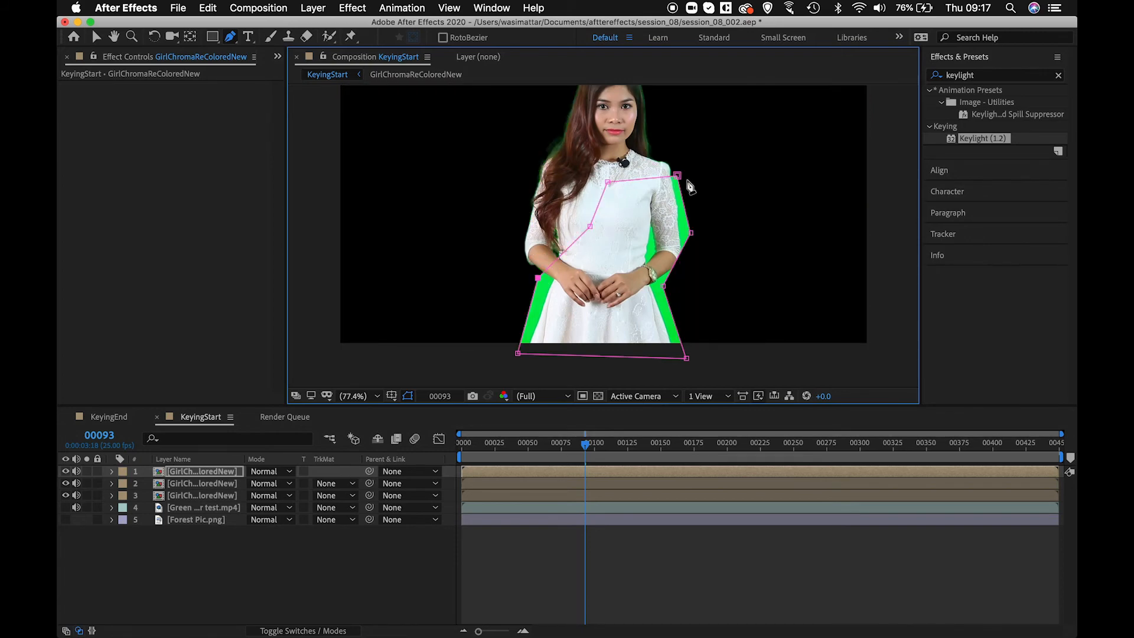
Step: Move the new mask's shoulder, chest and mid-torso points so it overlaps the two neighbouring masked areas
scroll(667, 202, down, 1)
scroll(668, 204, up, 2)
drag(633, 148, 617, 257)
drag(779, 188, 778, 179)
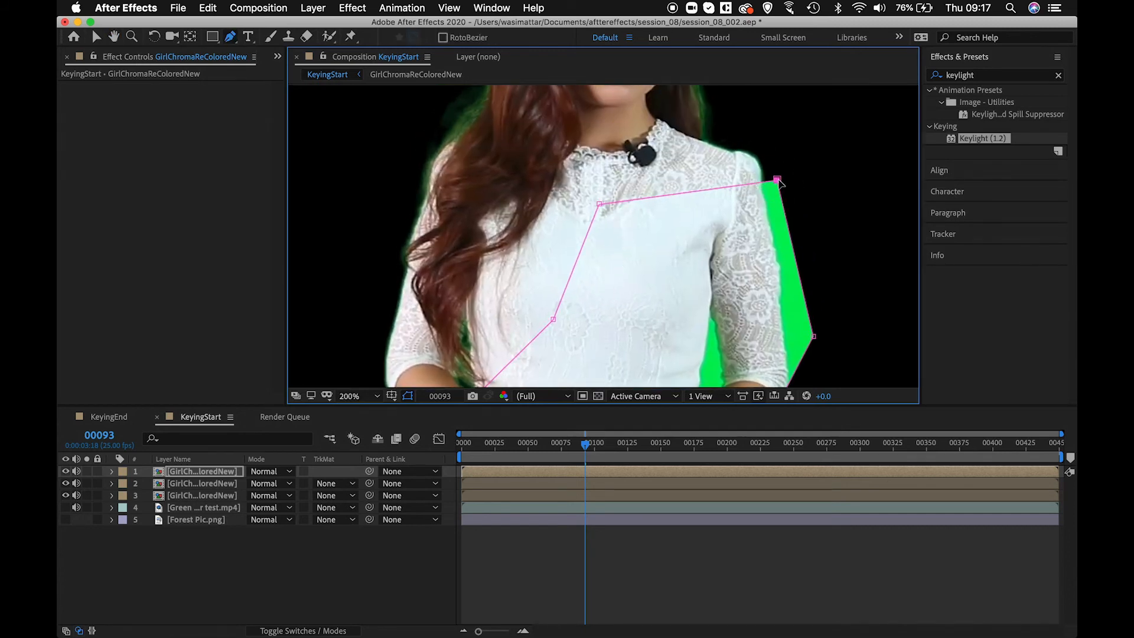
drag(600, 204, 600, 188)
scroll(609, 219, down, 3)
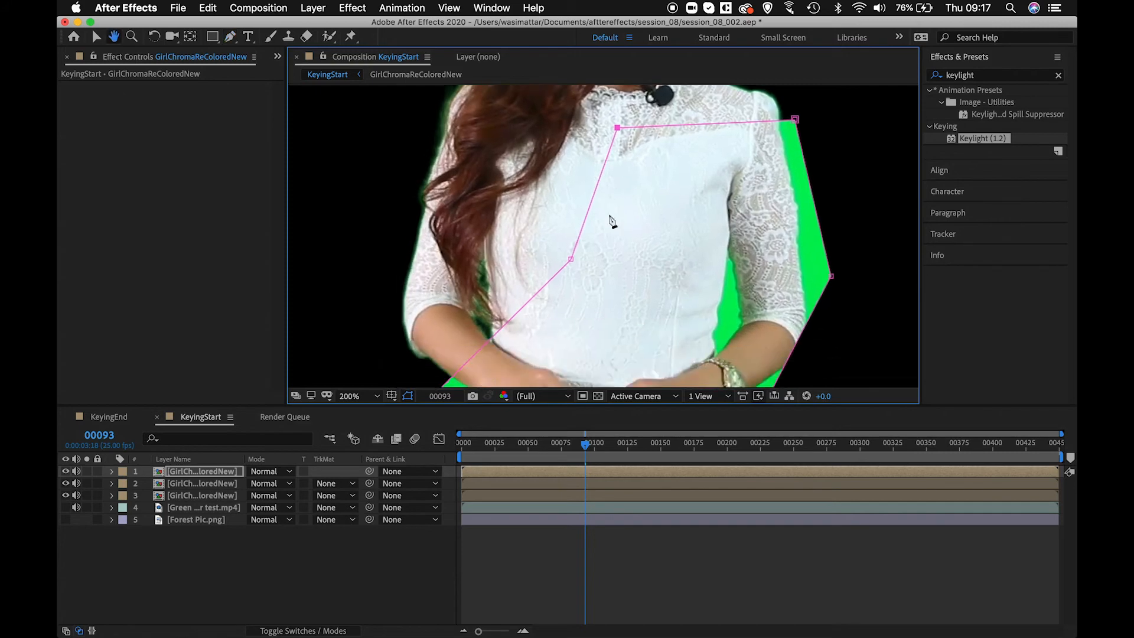
drag(568, 256, 560, 242)
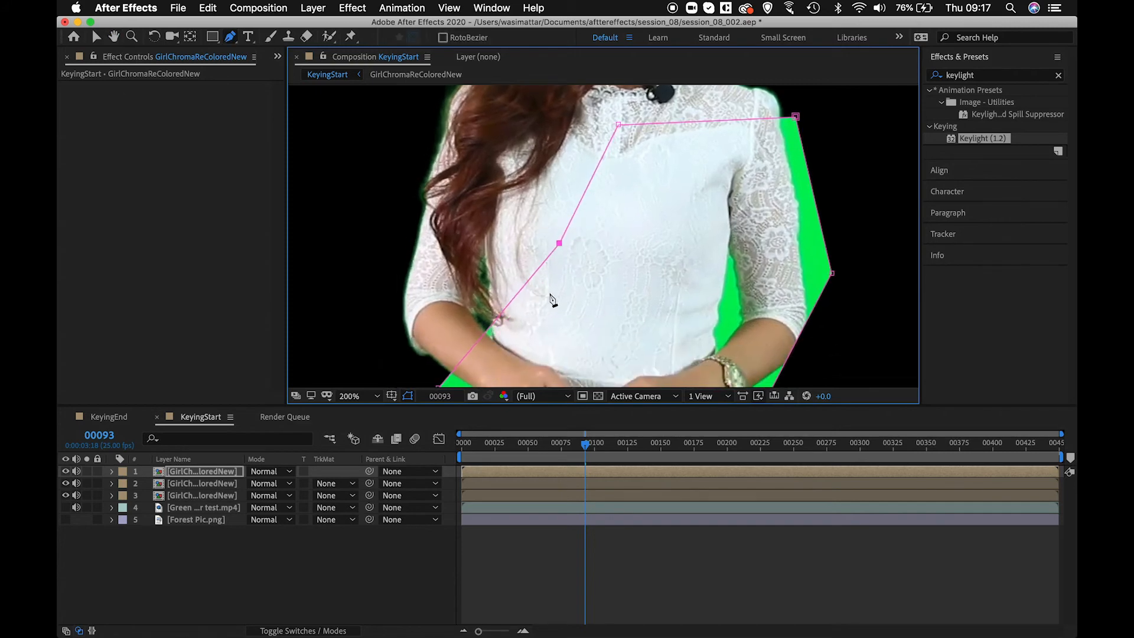
drag(550, 296, 578, 172)
drag(465, 257, 483, 276)
drag(592, 333, 507, 346)
drag(560, 112, 537, 241)
drag(713, 135, 713, 132)
Step: Apply Keylight (1.2) to the top layer and sample the green beside her sleeve as Screen Colour
drag(985, 144, 272, 470)
click(207, 176)
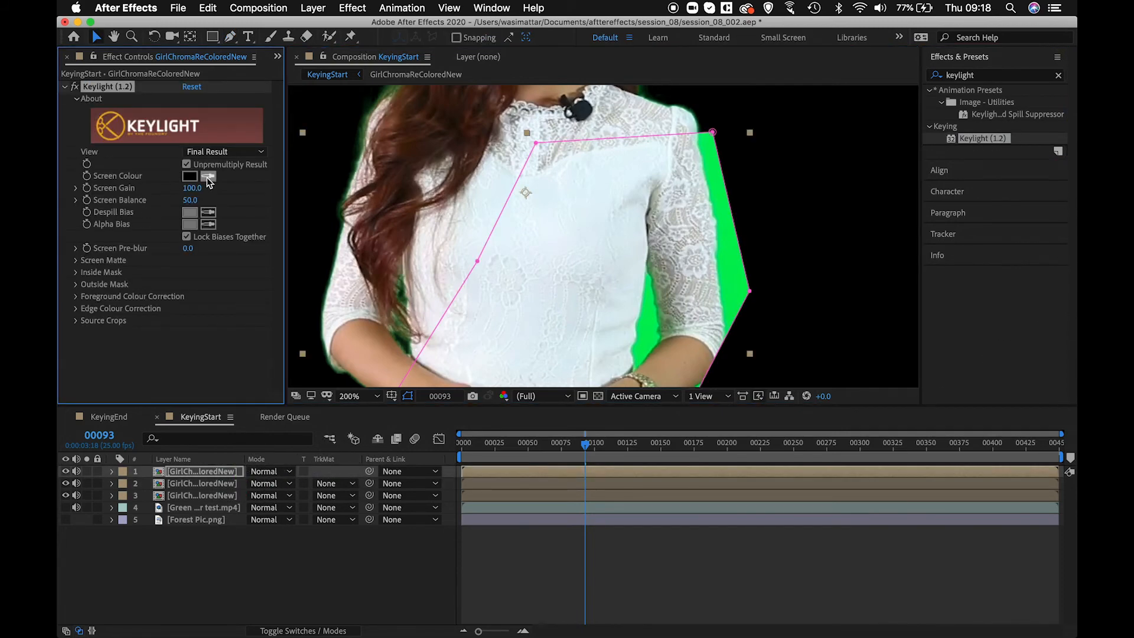
click(718, 190)
scroll(732, 245, down, 5)
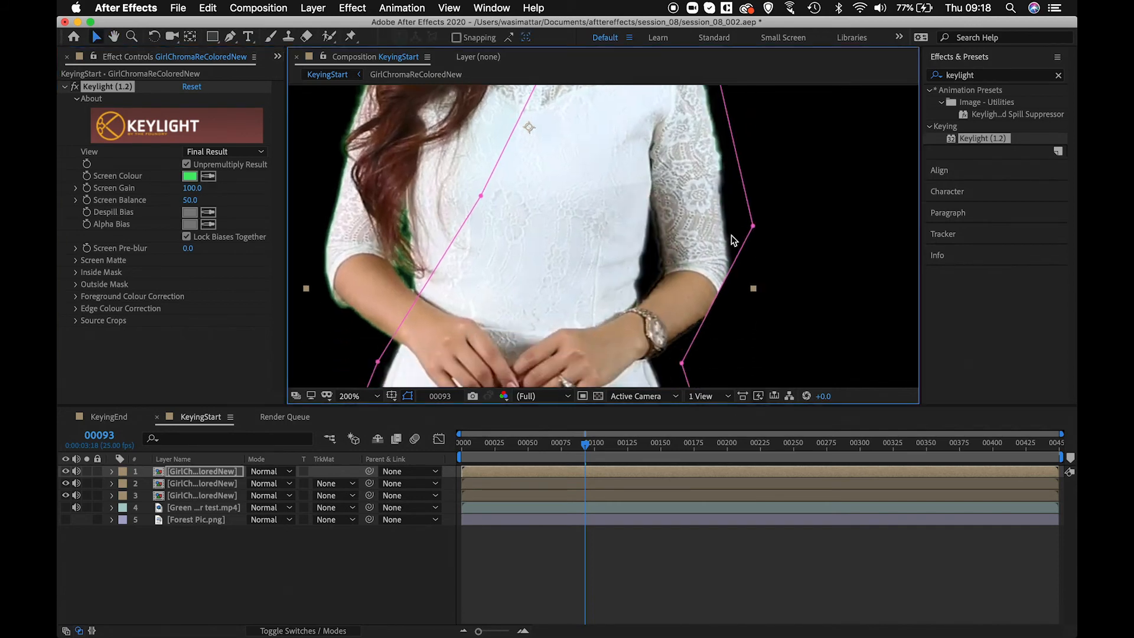
drag(710, 247, 713, 239)
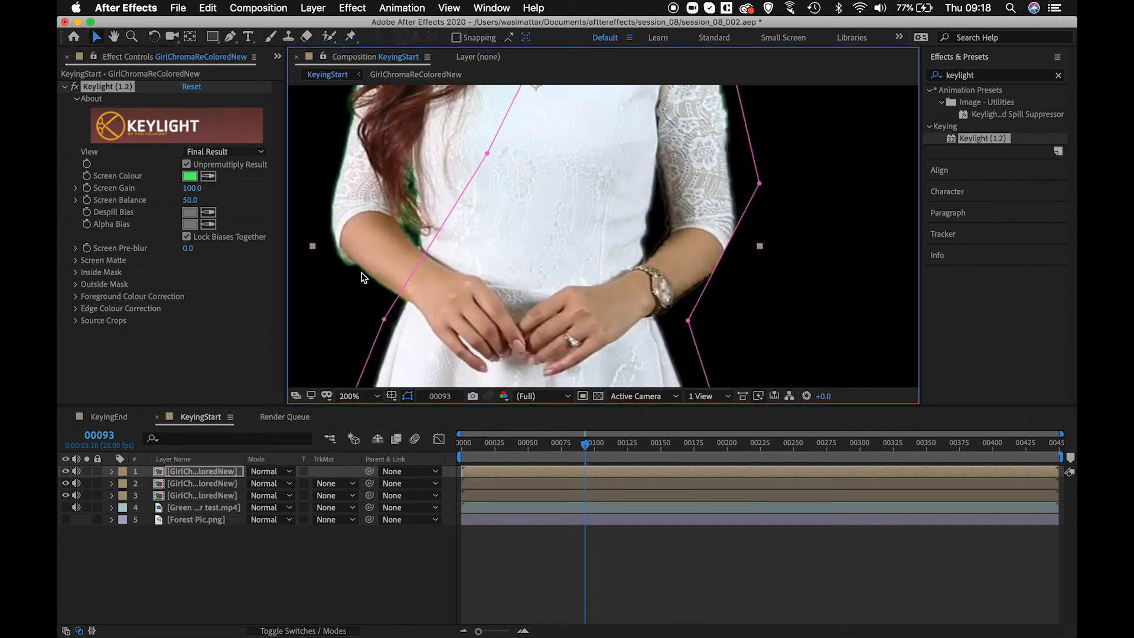
Step: Show the alpha channel, expand the Screen Matte settings and move the mask point beside the watch wrist outward
key(alt+4)
scroll(567, 231, down, 1)
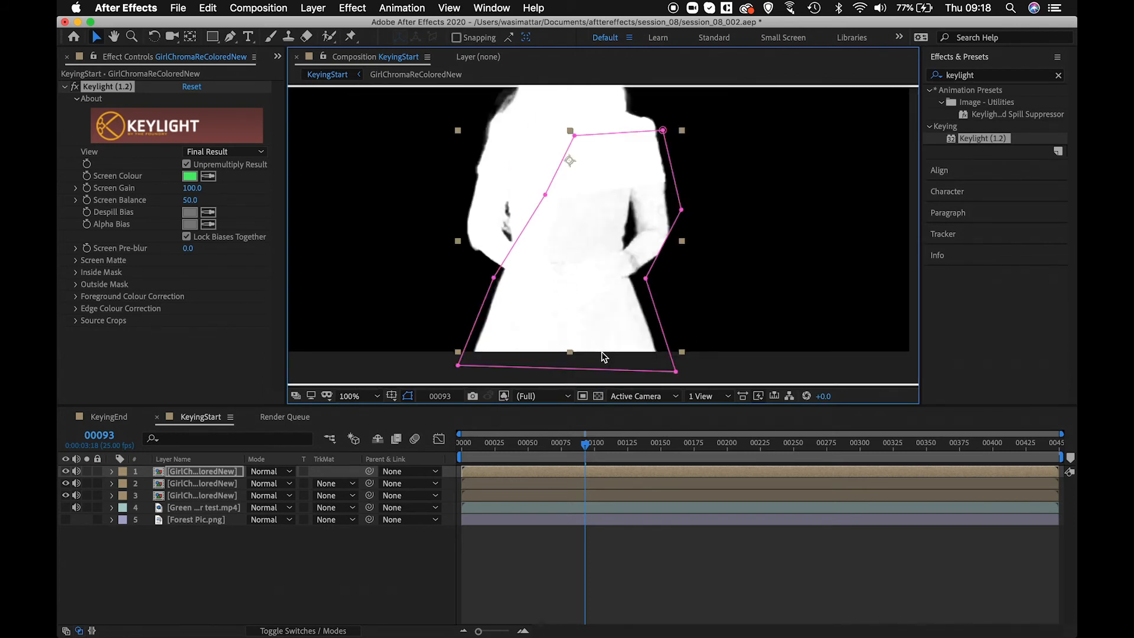
click(76, 261)
scroll(634, 225, up, 1)
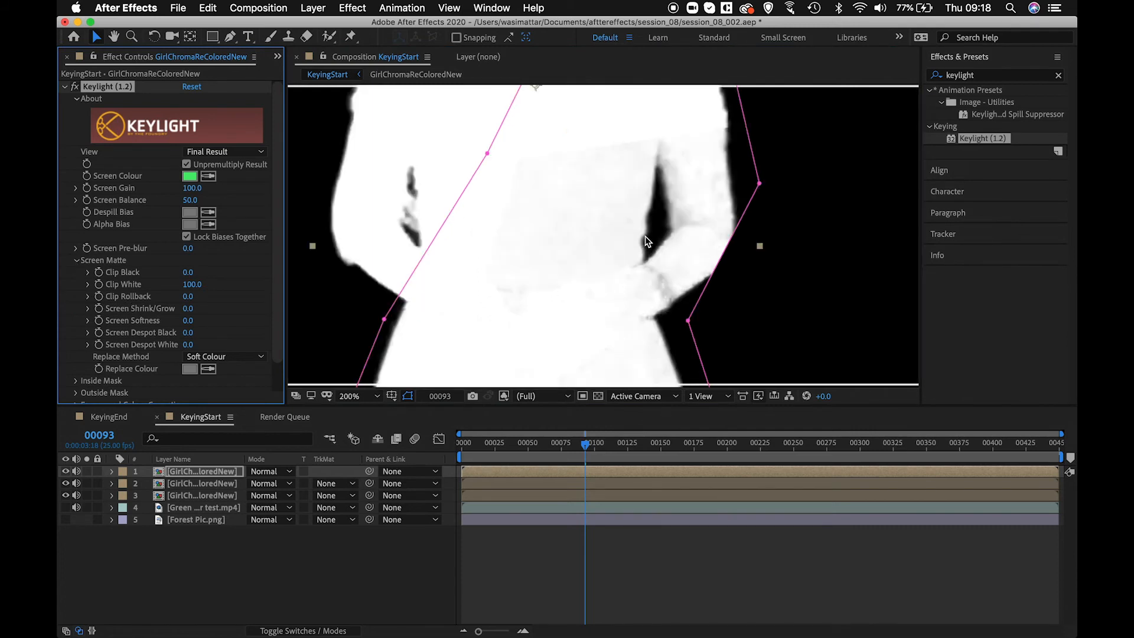
scroll(591, 201, down, 2)
drag(614, 254, 650, 324)
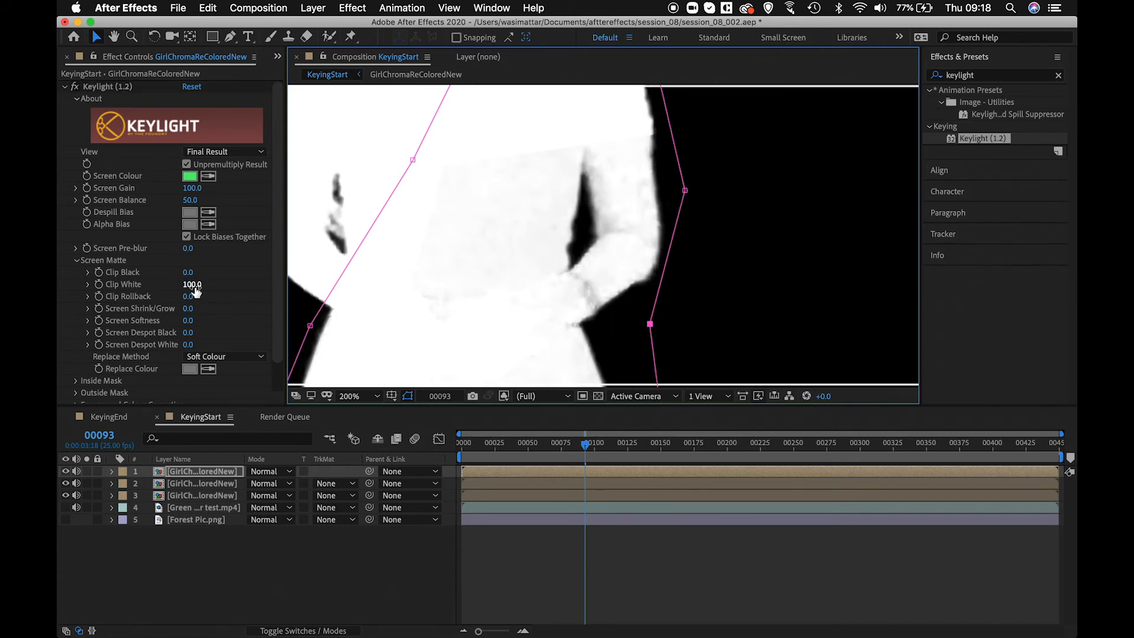
Step: Set the top layer's Screen Matte Clip White to 75.1 so the dress and arm matte is solid white
drag(197, 289, 67, 289)
key(super+z)
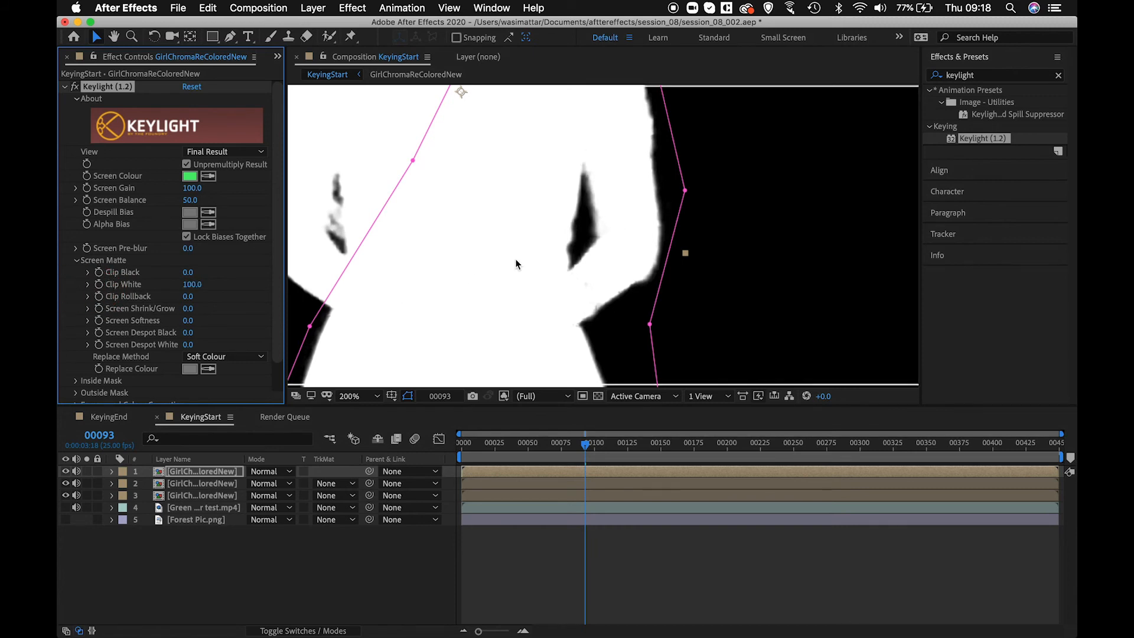
scroll(557, 285, down, 1)
drag(188, 285, 71, 287)
drag(189, 285, 156, 292)
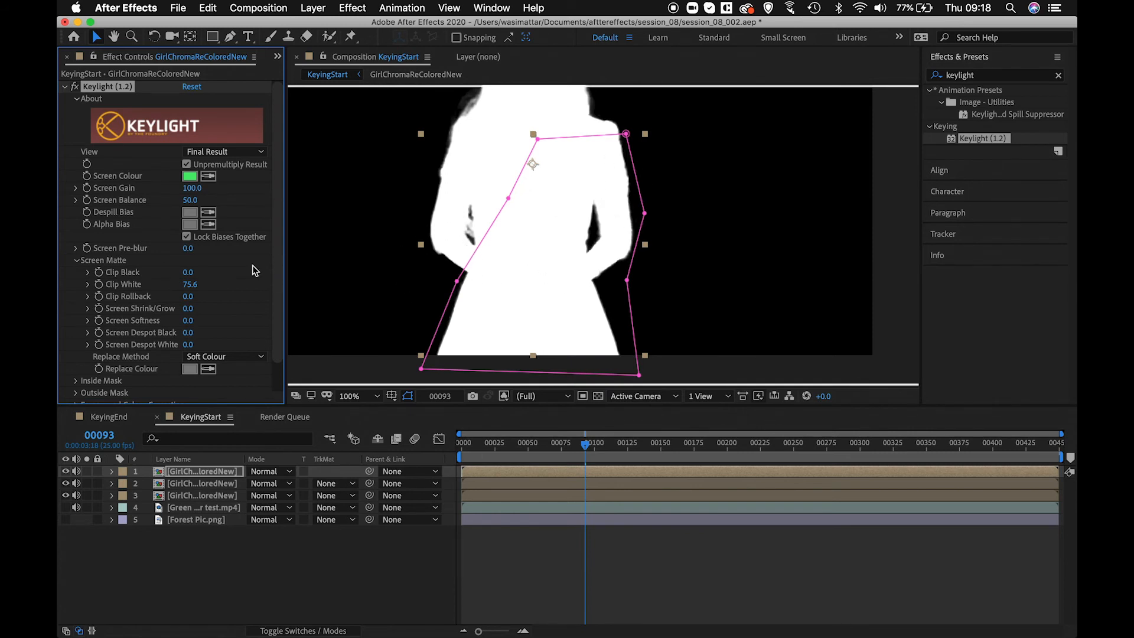
drag(186, 285, 184, 285)
Step: Set the top layer's Keylight view to Intermediate Result, deselect the layer and return the composition to full colour
click(208, 151)
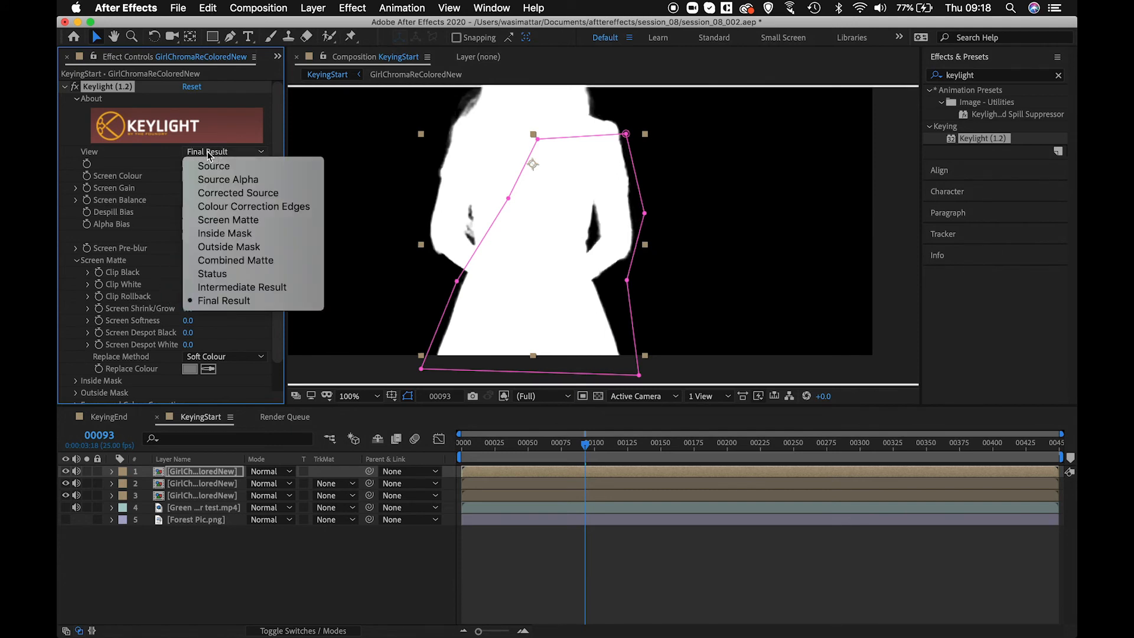
click(254, 287)
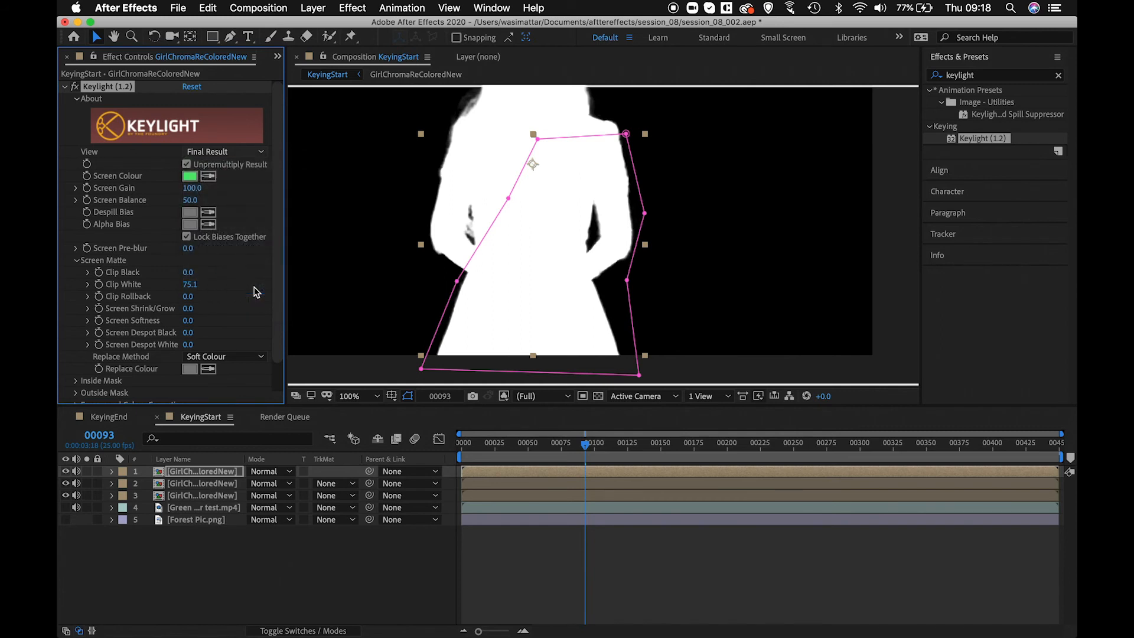
click(296, 561)
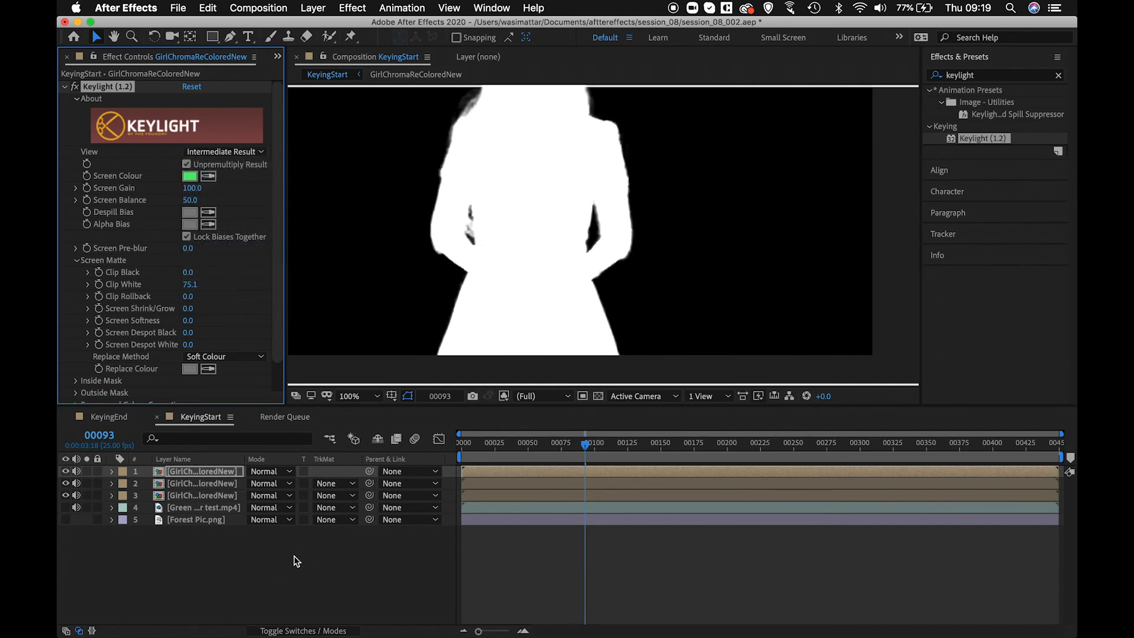
key(alt+4)
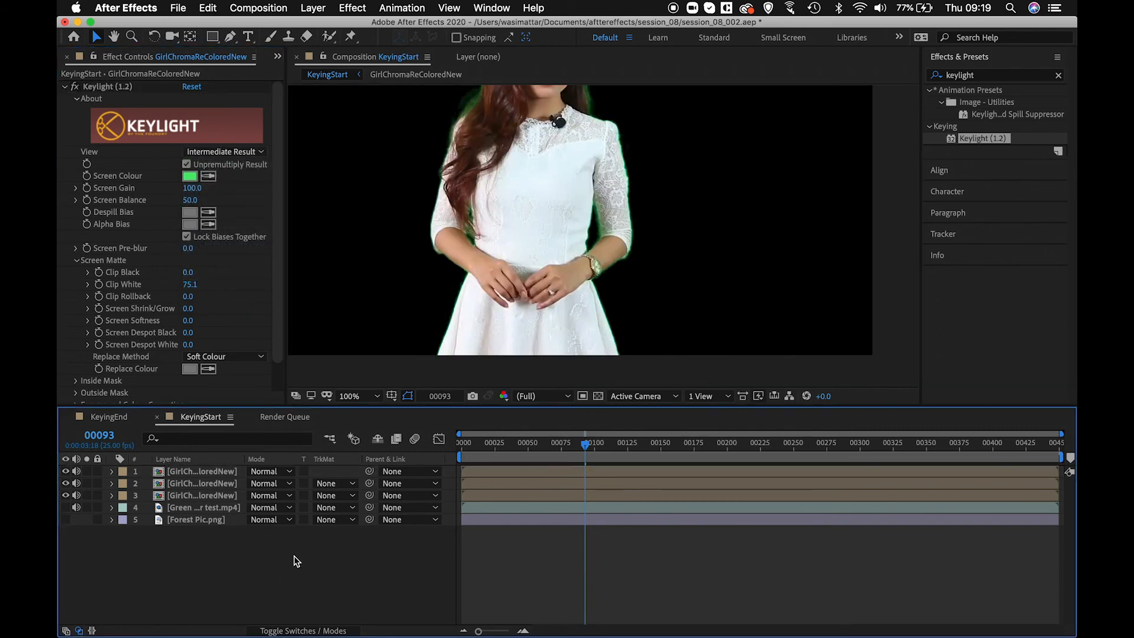
Step: Examine the combined key of the whole figure, checking the edges around the hair, sleeves and dress
key(space)
drag(611, 227, 673, 266)
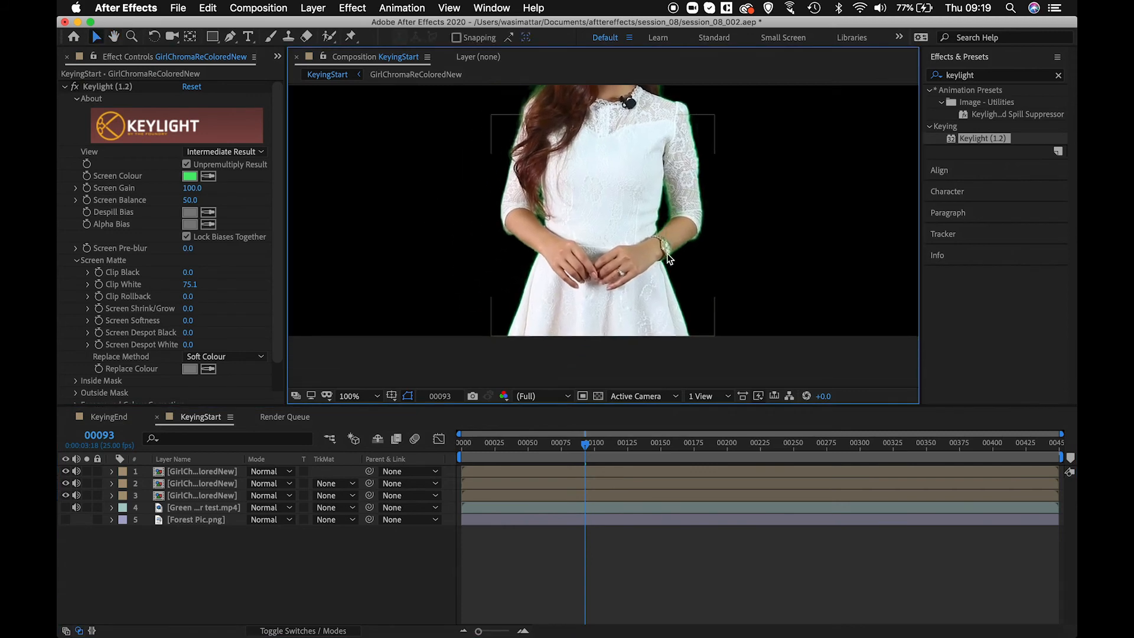
key(comma)
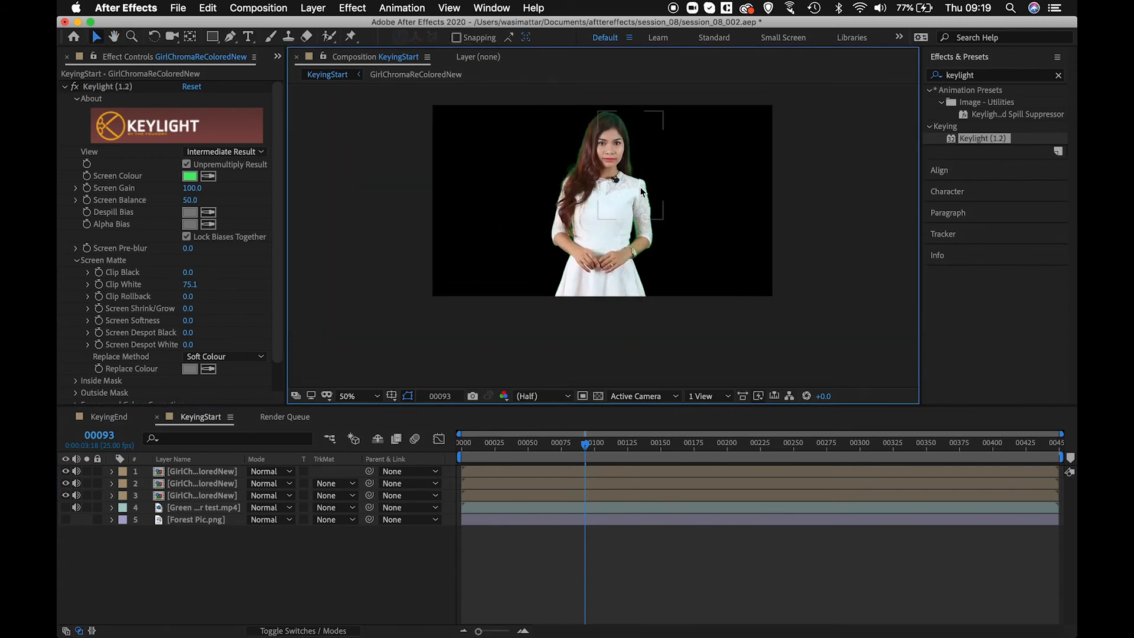
key(comma)
key(period)
key(period)
key(period)
key(period)
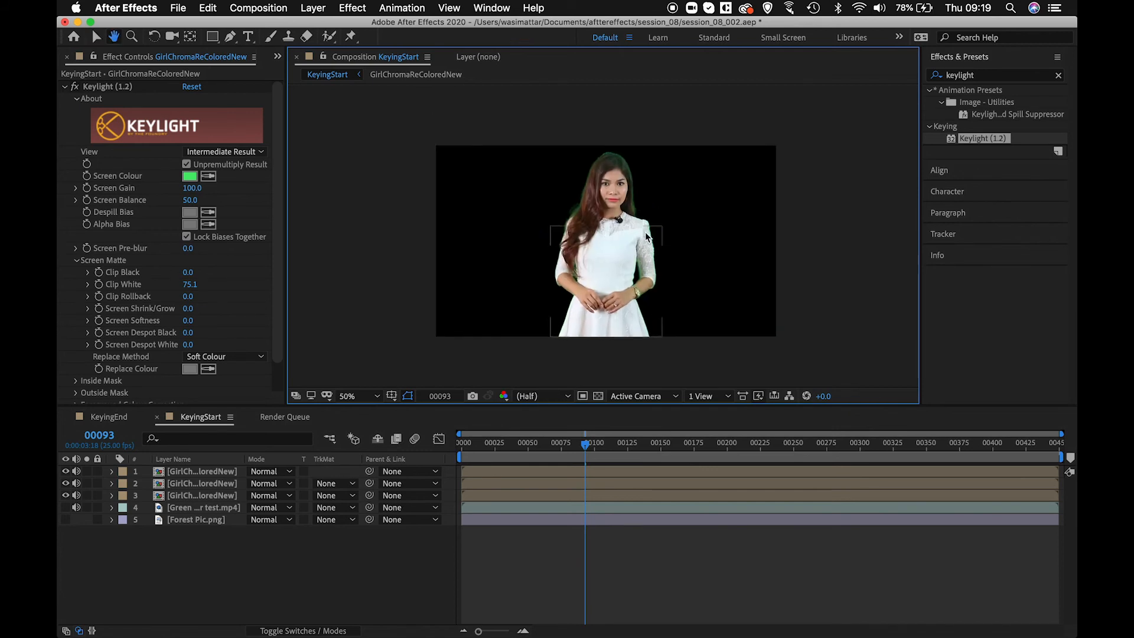
Step: Inspect the combined key's edges around the hair, sleeves and dress, and review the top layer's Keylight view options
key(comma)
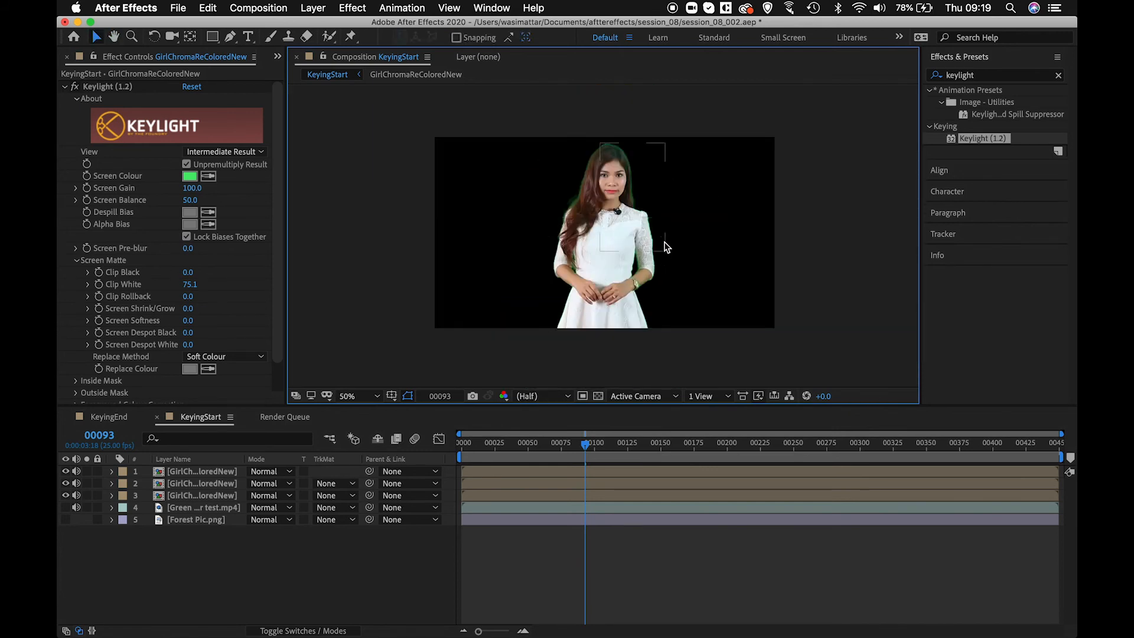
key(period)
scroll(637, 227, up, 3)
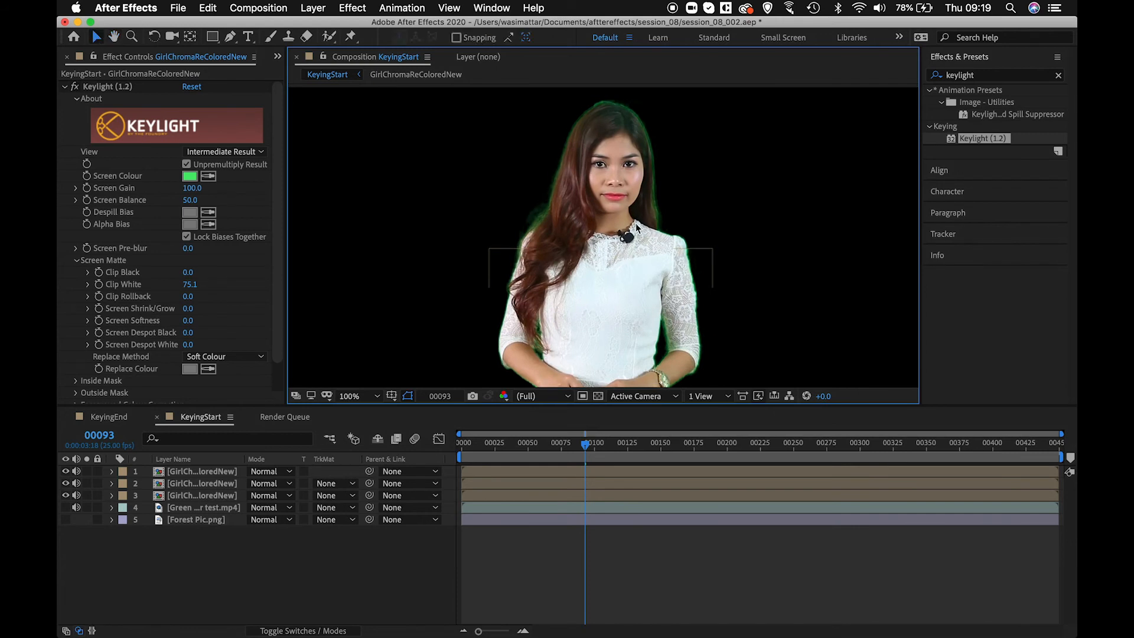
scroll(614, 177, down, 6)
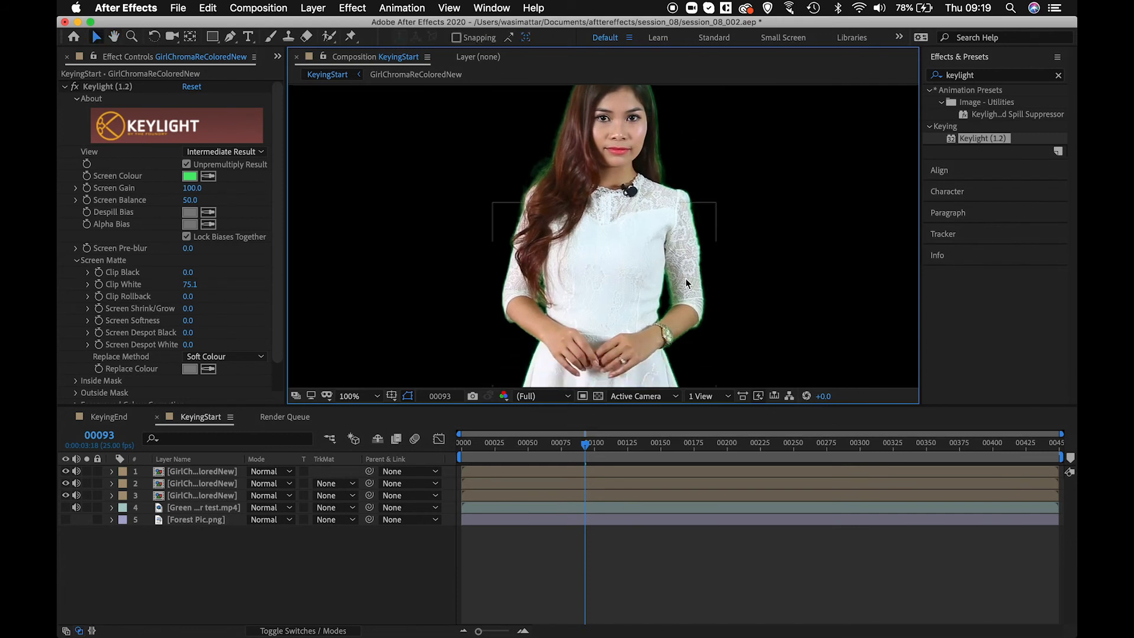
click(225, 471)
click(254, 153)
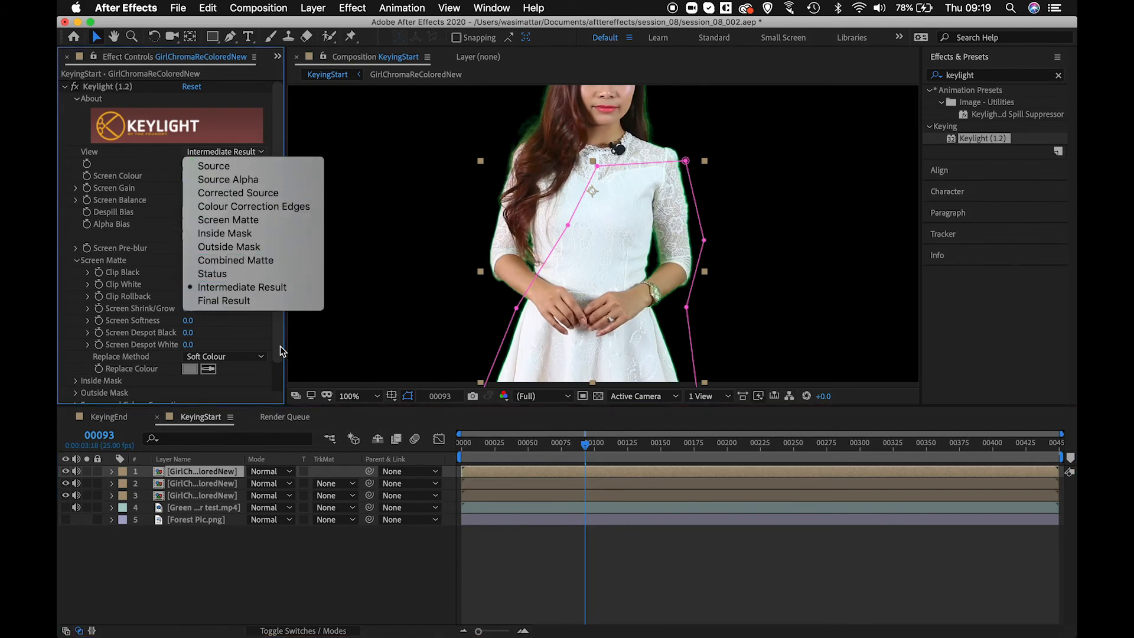
click(313, 577)
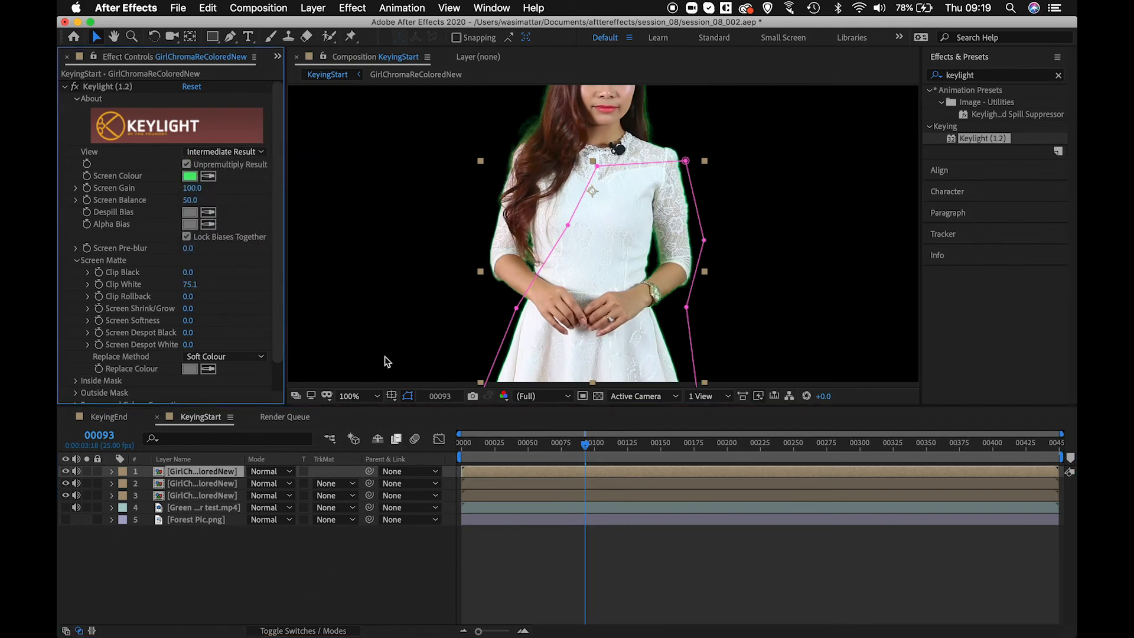
Step: Collapse the top layer's Keylight settings and search the effects for "key cleaner"
click(65, 87)
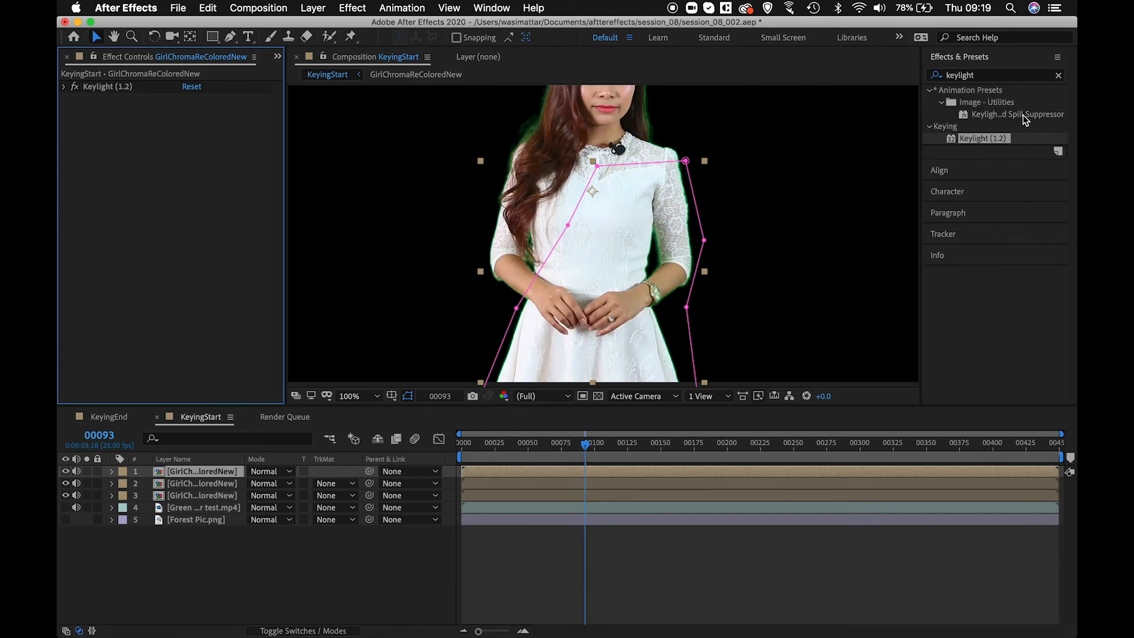
click(1058, 75)
click(1040, 75)
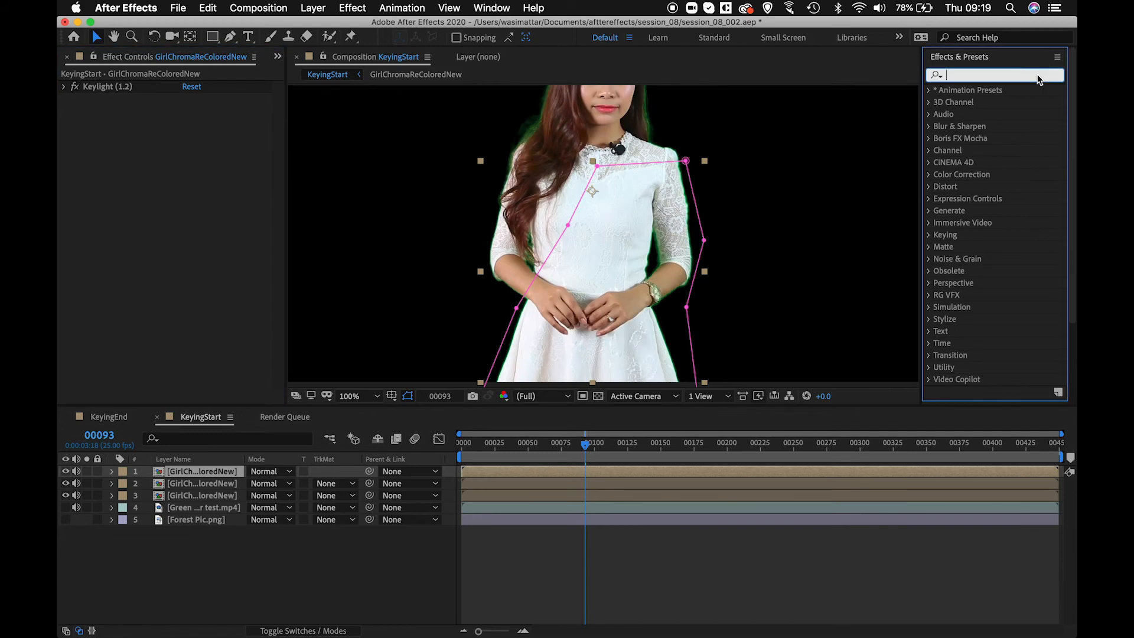
text(key)
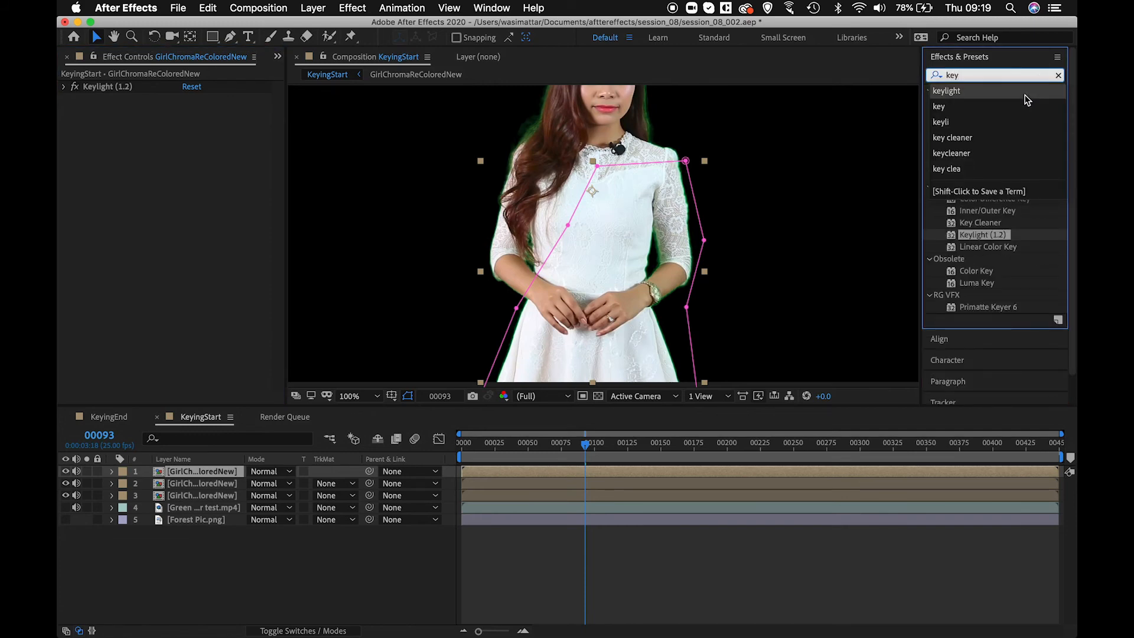
click(986, 143)
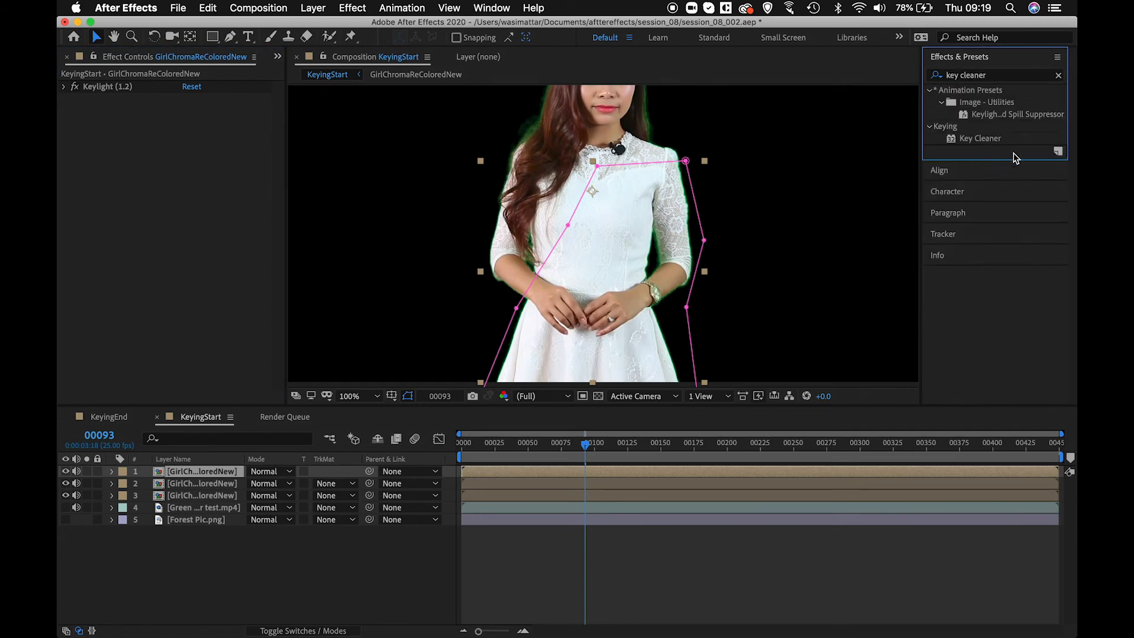
Step: Select layer 3, bring the face back into view and hide the mask outlines in the composition
click(204, 495)
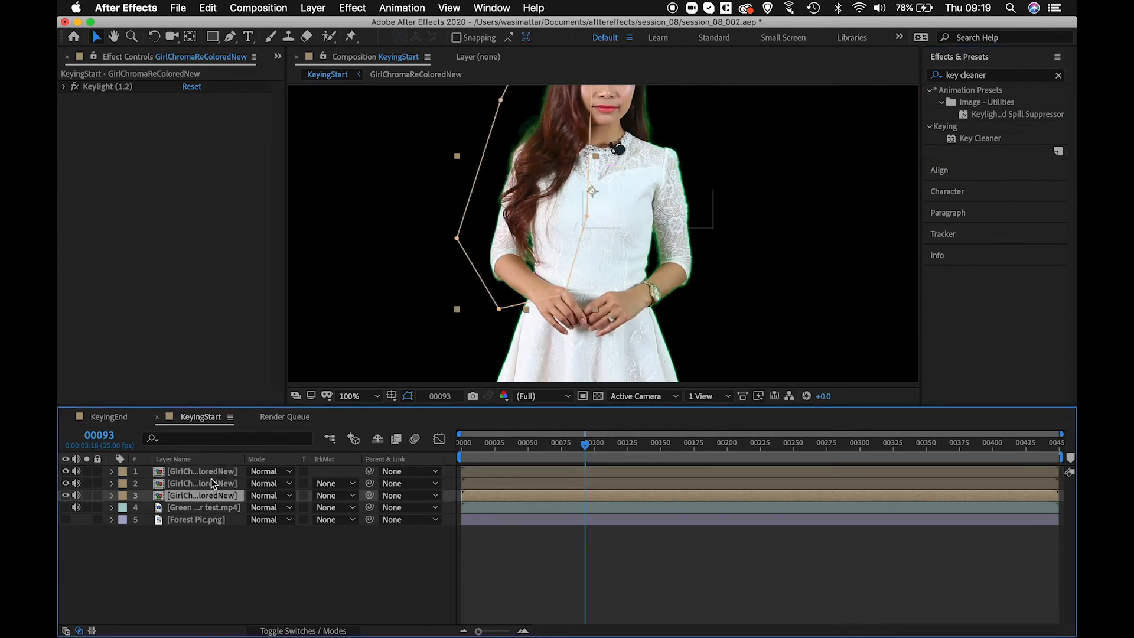
key(h)
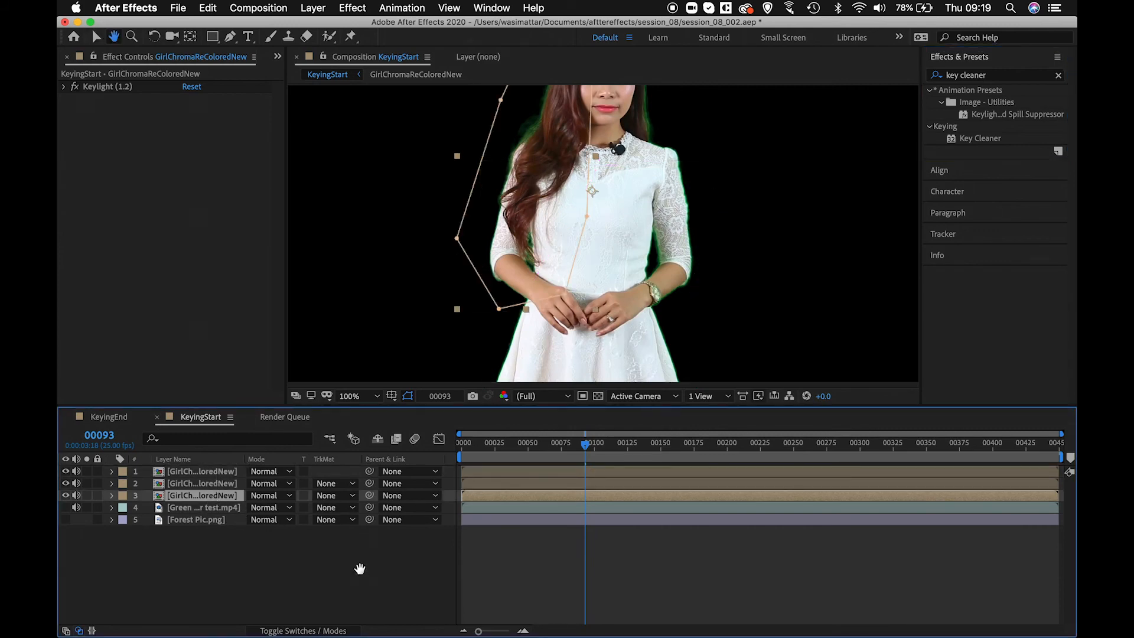
drag(552, 222, 562, 278)
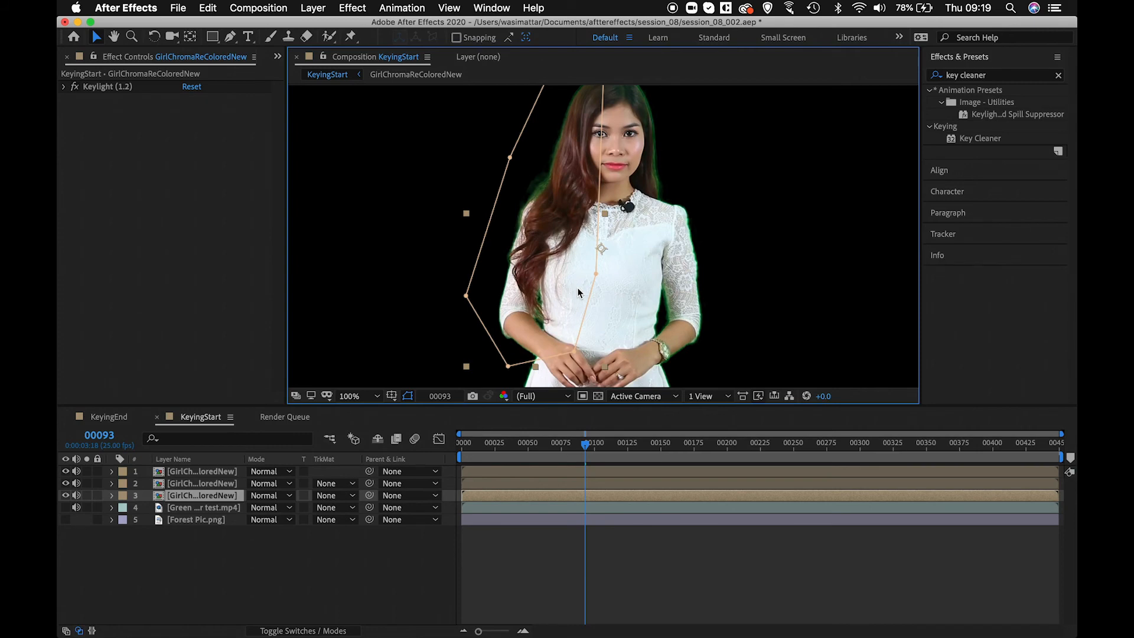
key(super+shift+h)
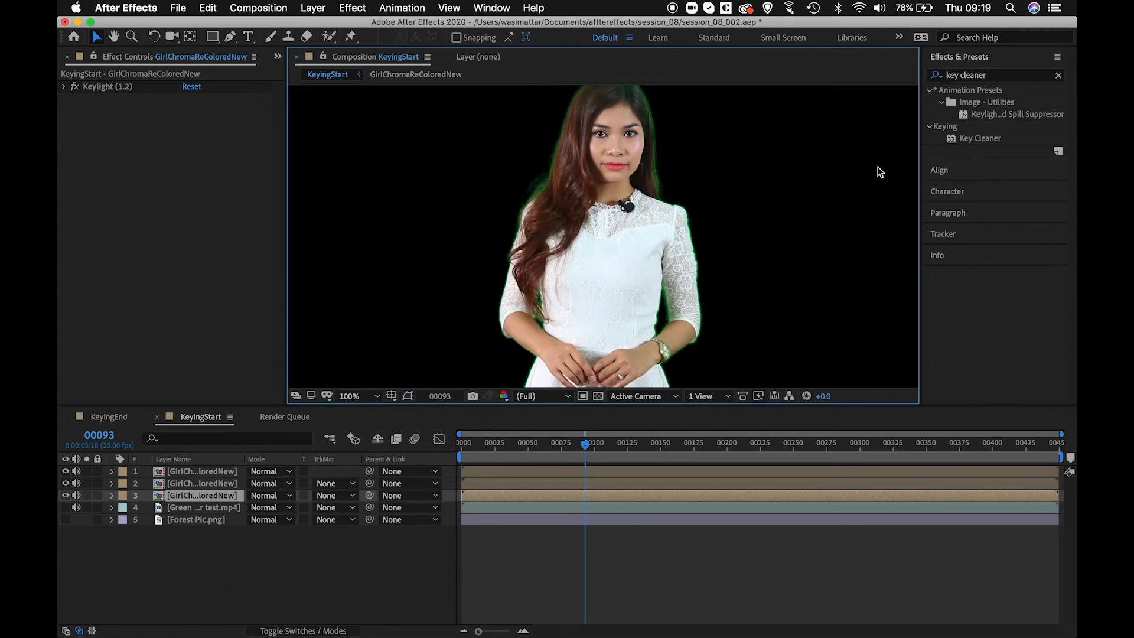
Step: Apply the Key Cleaner effect to each of the three keyed girl layers
drag(993, 140, 217, 496)
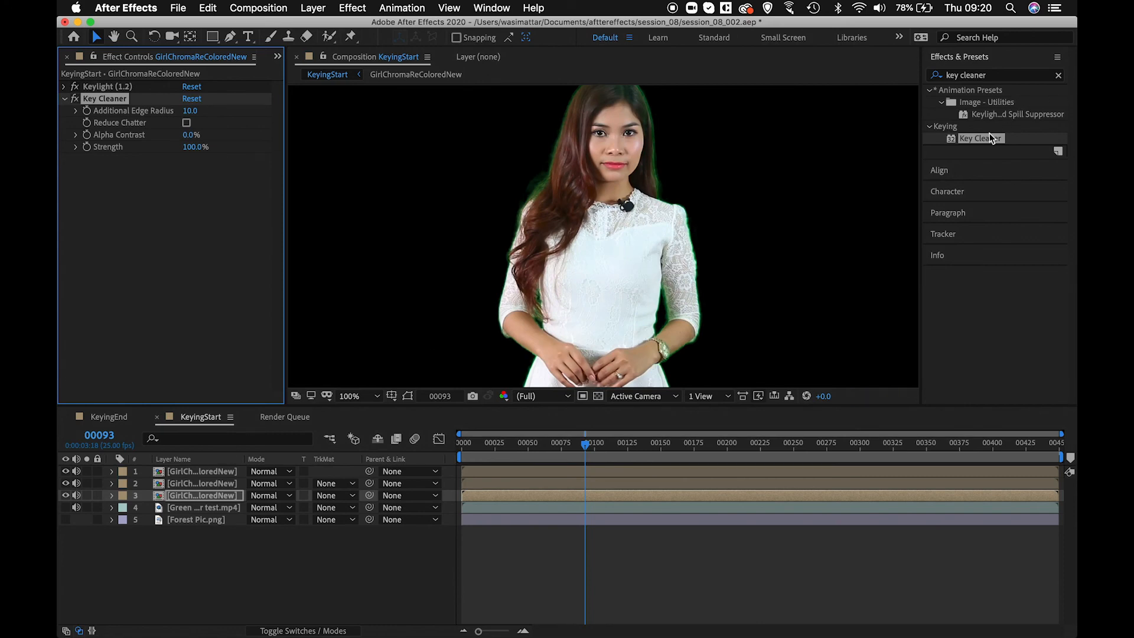
drag(988, 145, 223, 490)
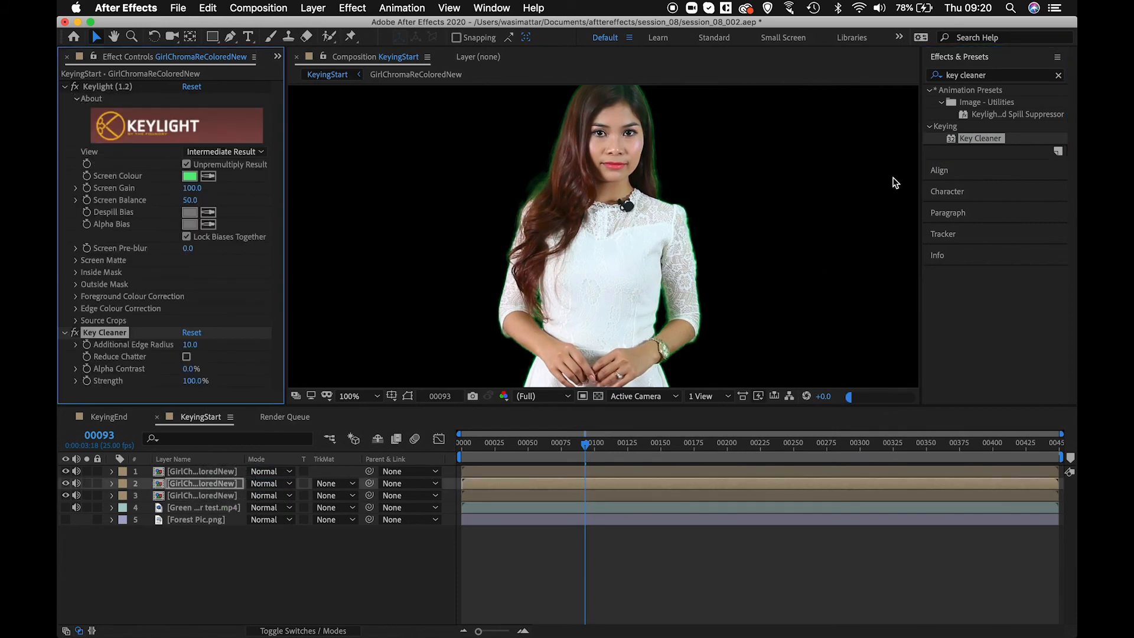
drag(968, 142, 190, 472)
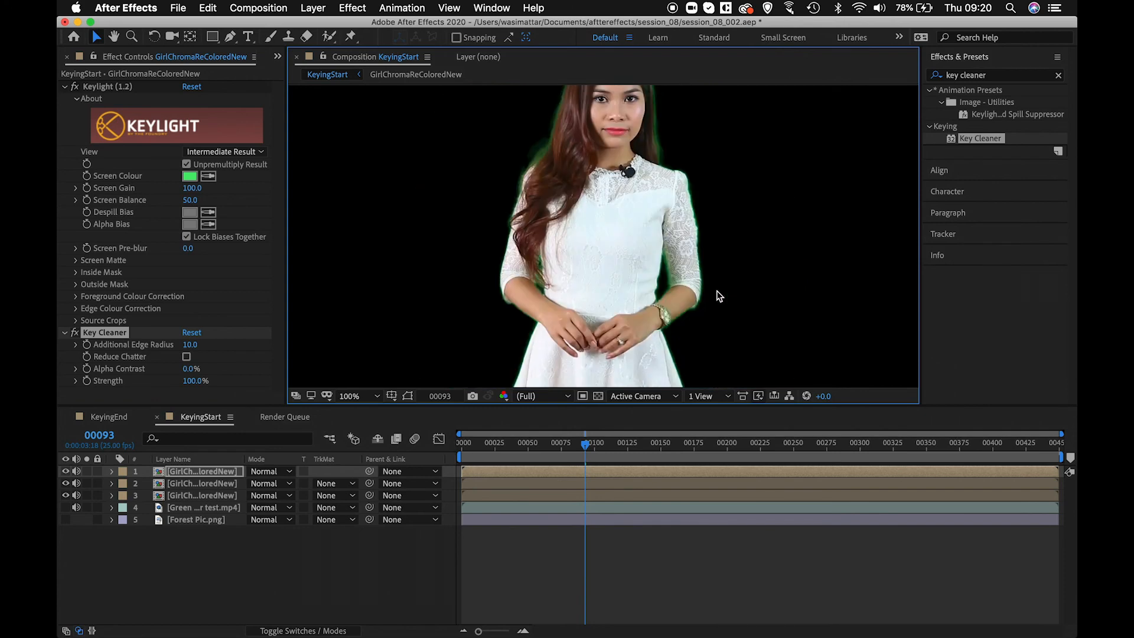
Step: Collapse the top layer's Keylight and Key Cleaner settings and inspect the whole cleaned figure fitted to the view
key(comma)
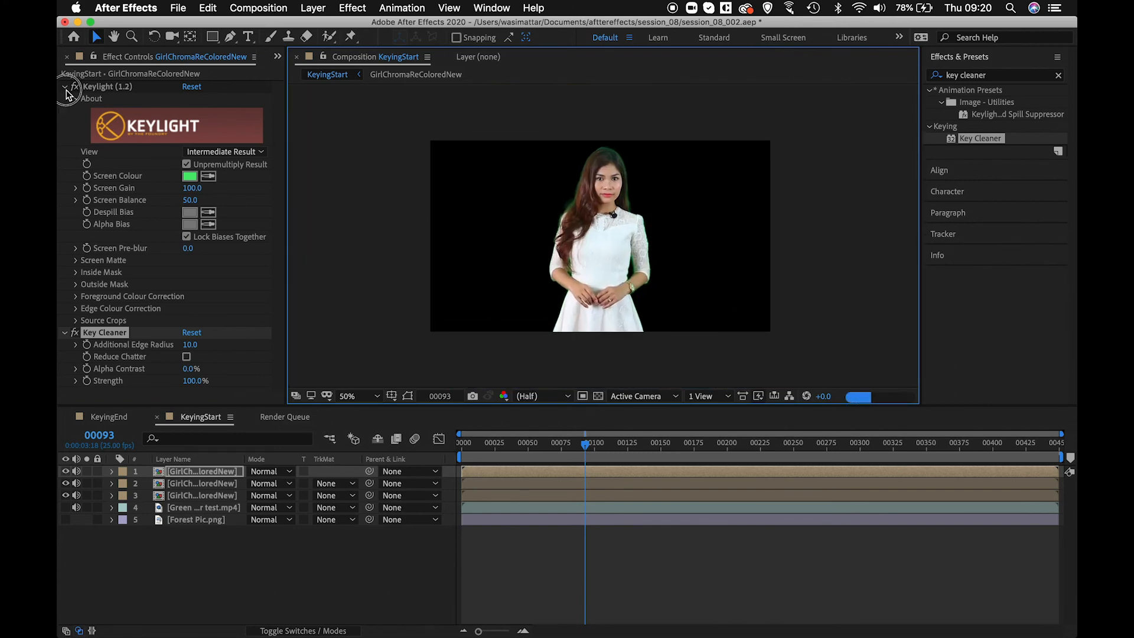
click(64, 87)
click(67, 100)
key(period)
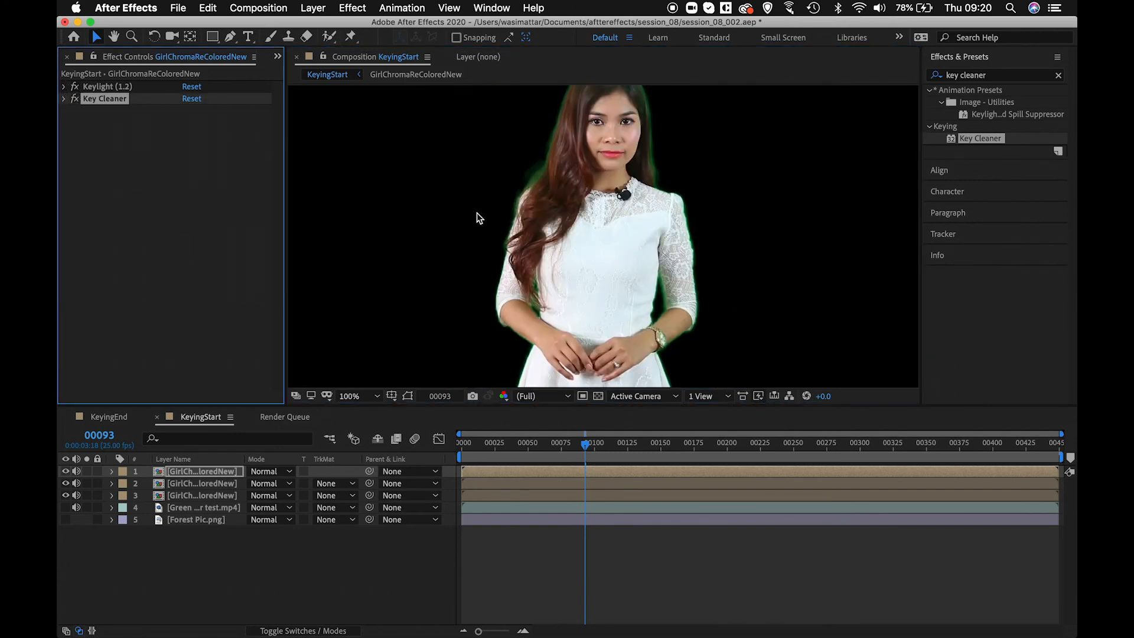
drag(477, 213, 476, 217)
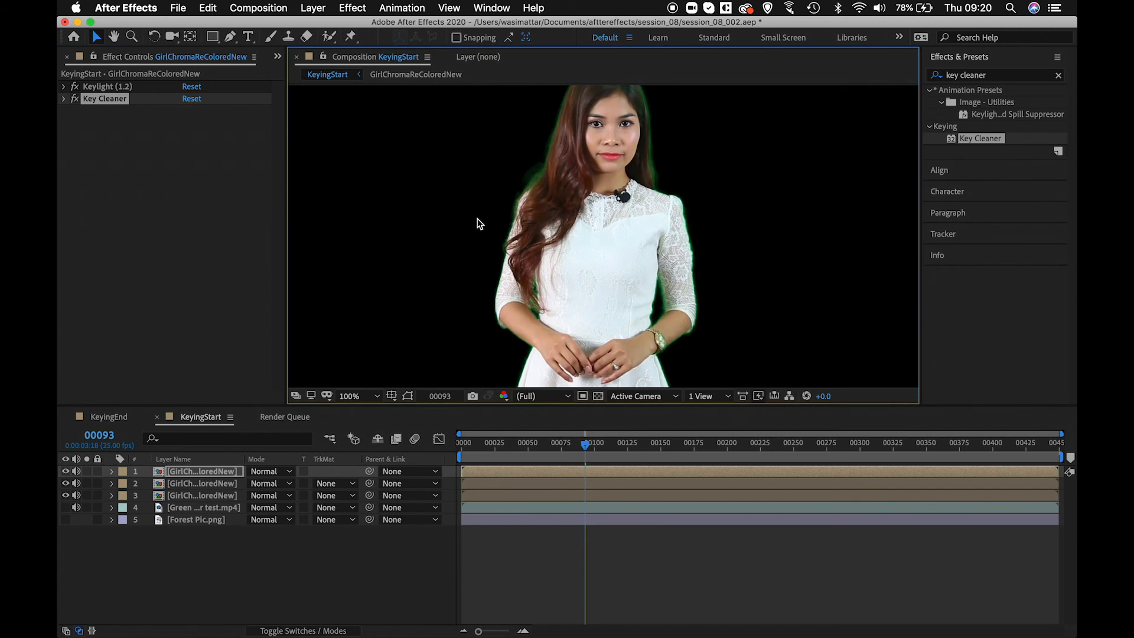
key(shift+slash)
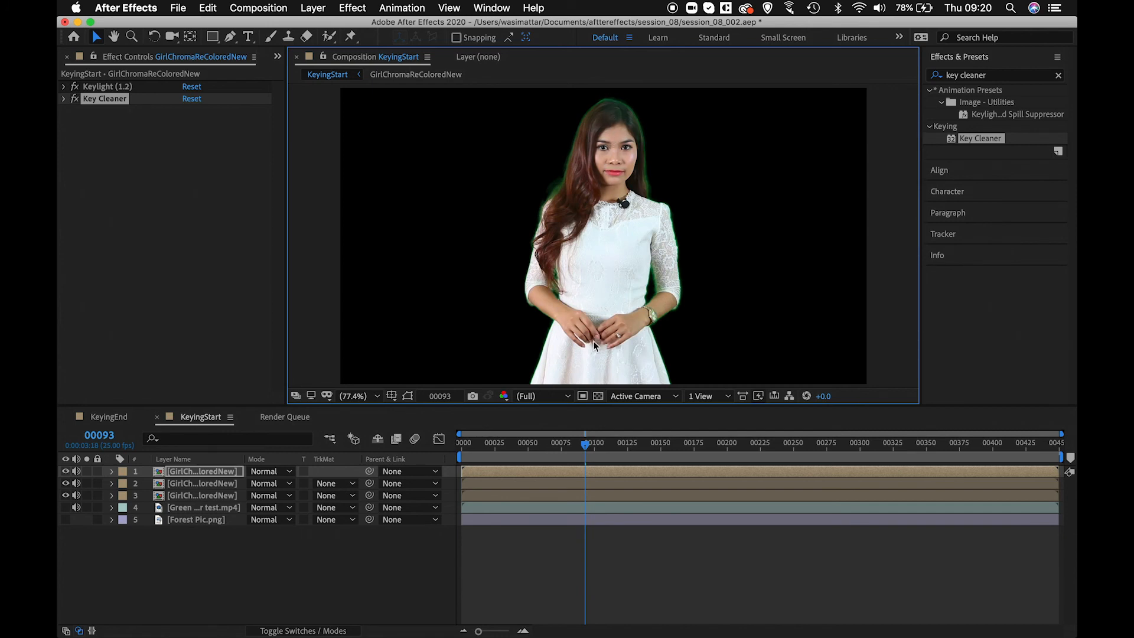
Step: Hide layers 1 and 2 to isolate layer 3, and show them again one at a time to check each masked body area
click(205, 498)
click(209, 487)
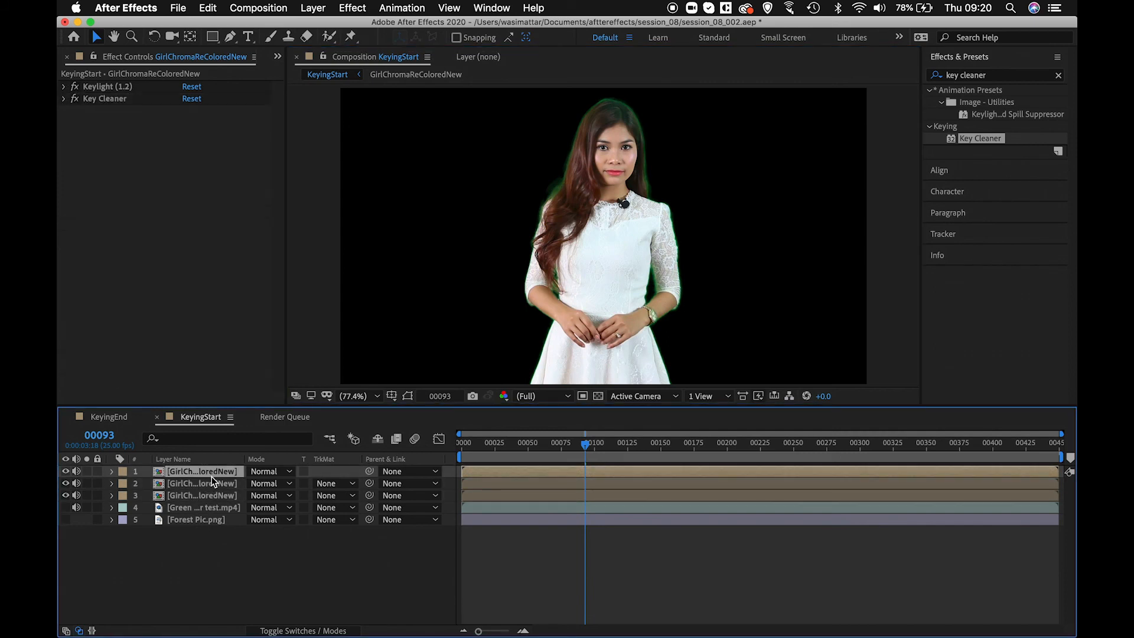
drag(66, 488, 67, 474)
click(65, 495)
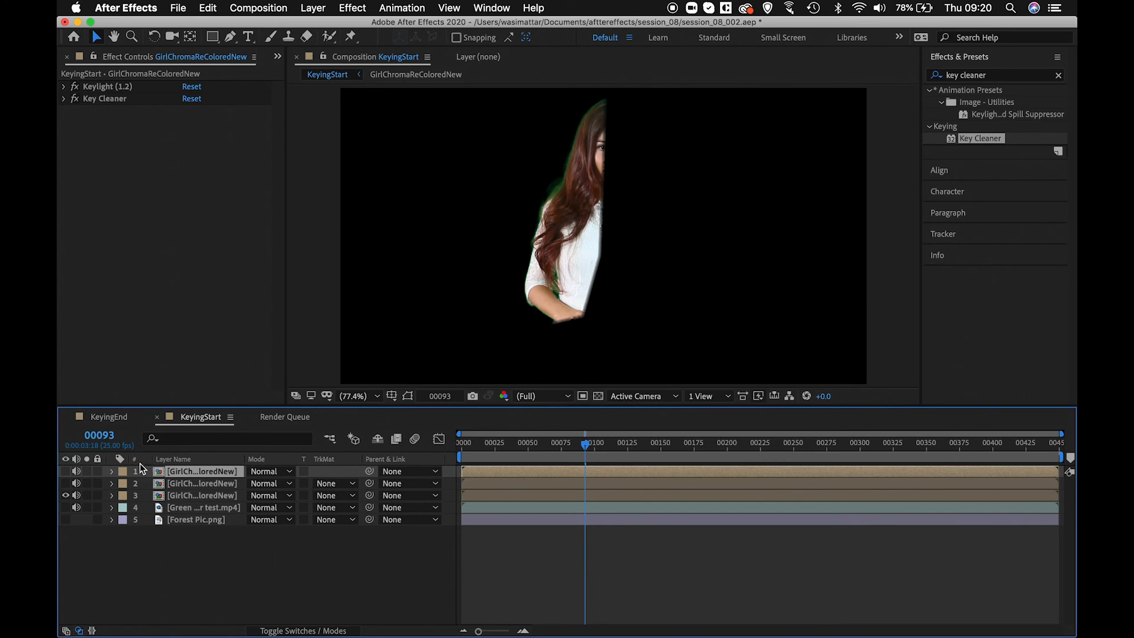
click(66, 483)
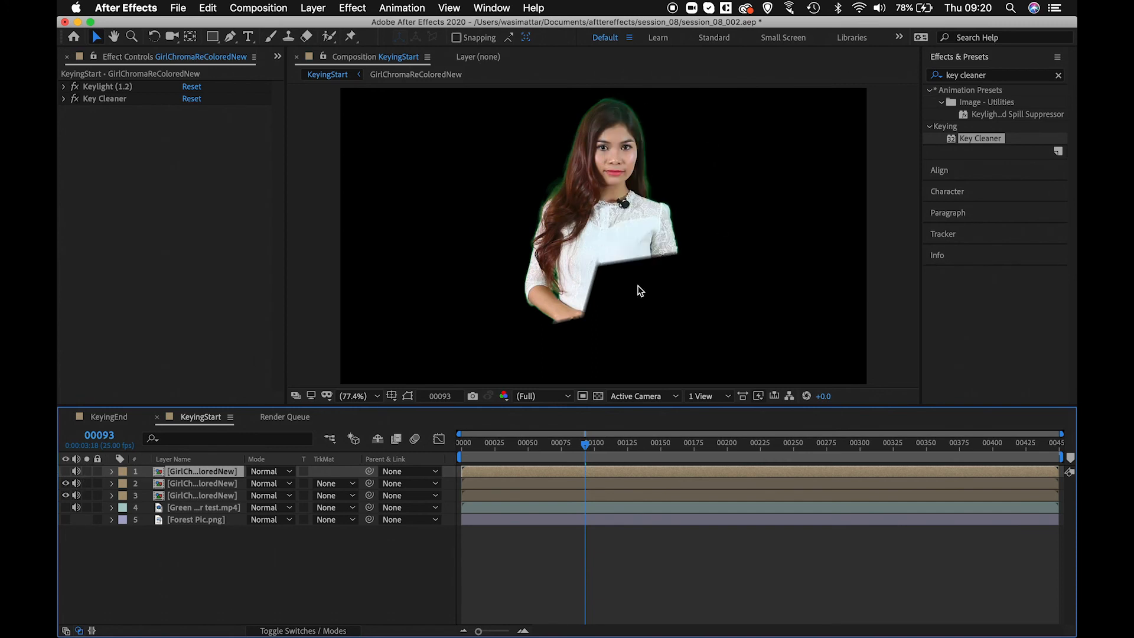
click(65, 471)
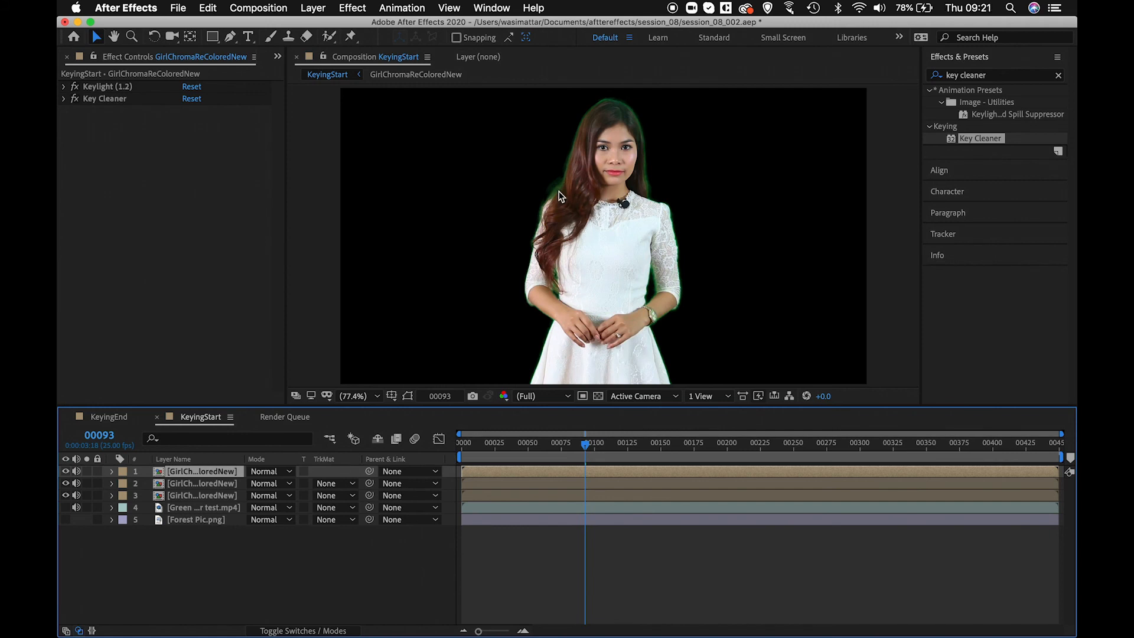
Step: Review the top layer's Keylight view options and toggle layer 3's visibility off and on to check its part
click(65, 87)
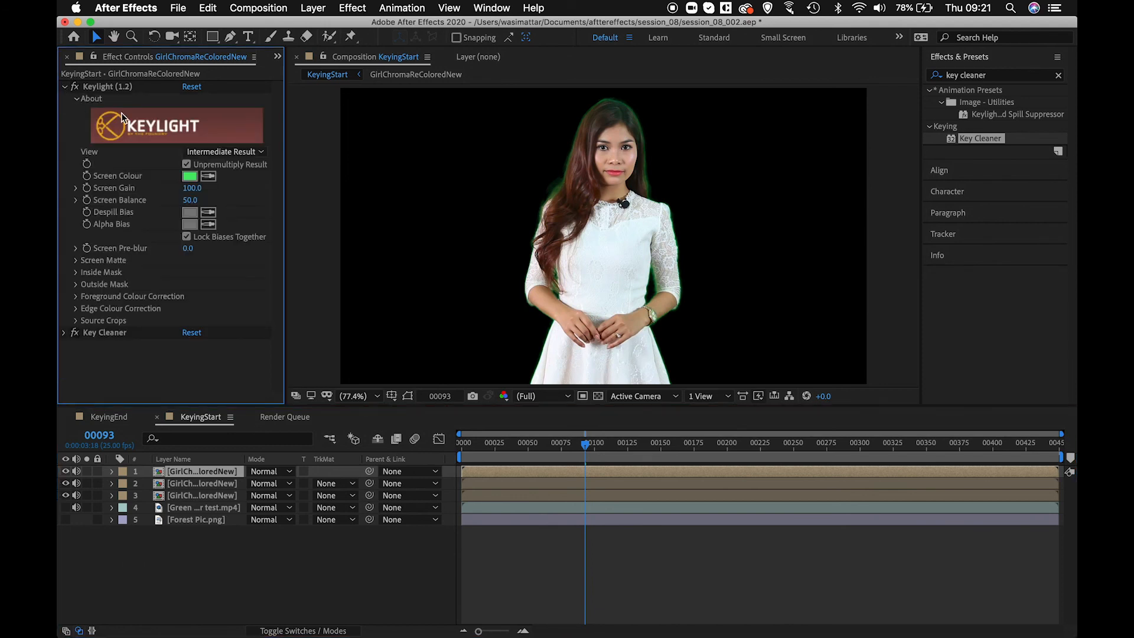
click(231, 154)
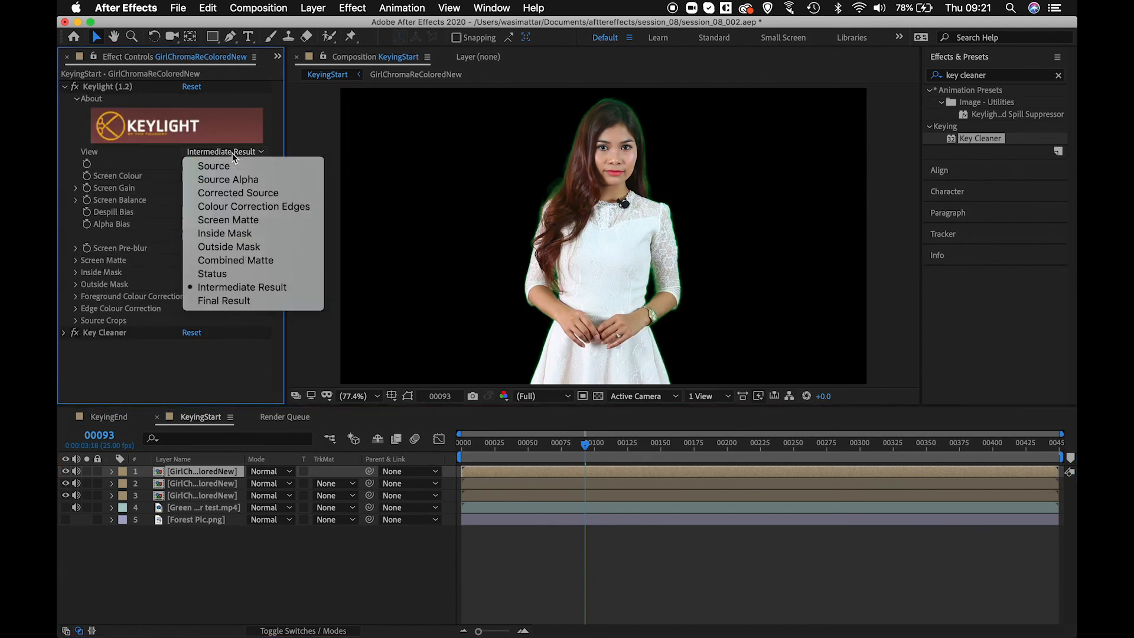
click(214, 537)
click(215, 497)
click(66, 496)
click(66, 497)
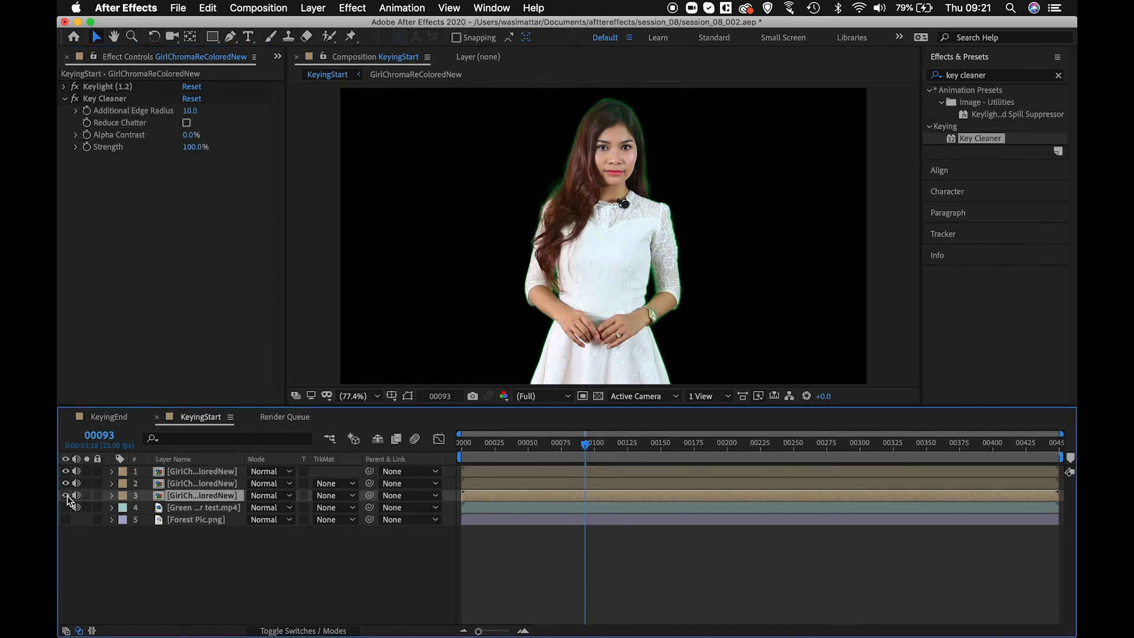
Step: Preview layer 3's Keylight view as Final Result, switch it back to Intermediate Result and collapse the settings
click(64, 99)
click(65, 86)
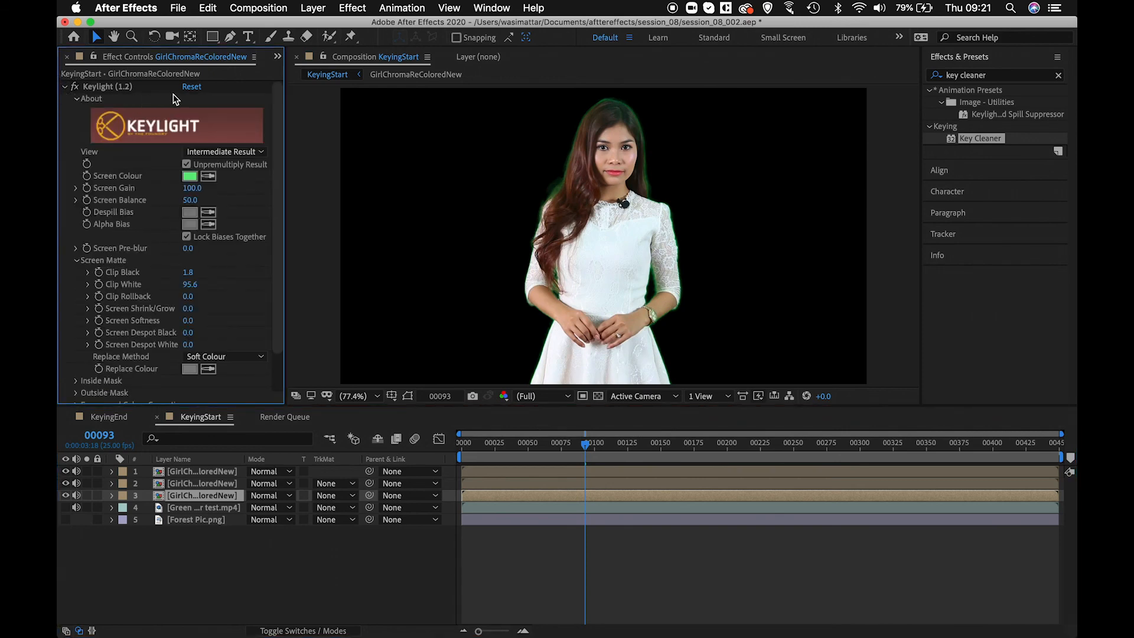
click(223, 151)
click(243, 301)
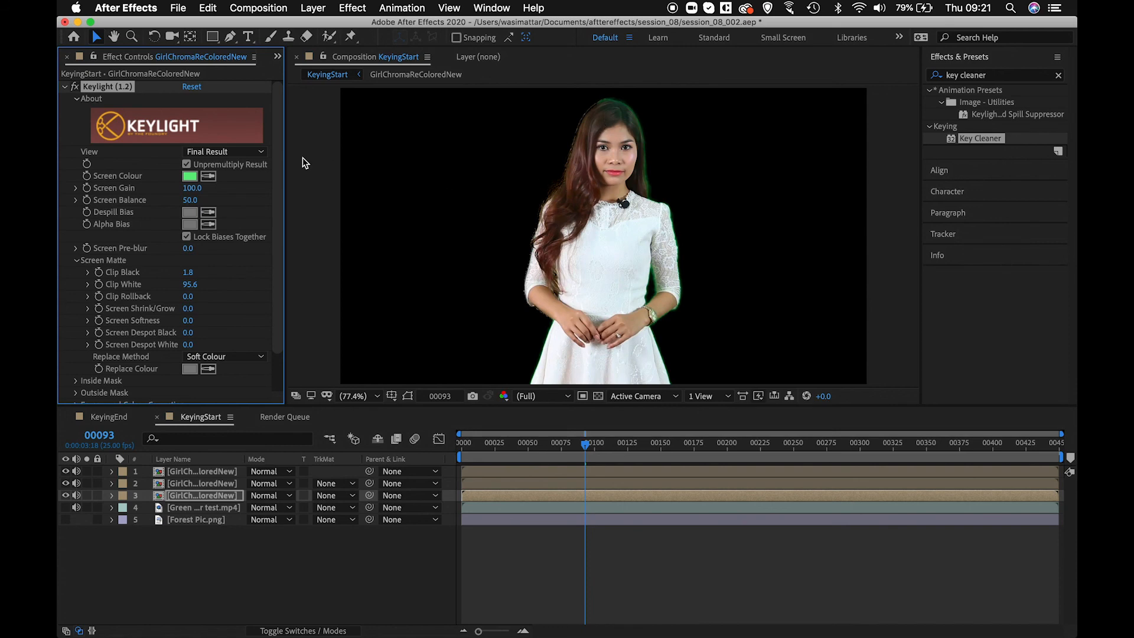
click(255, 155)
click(270, 290)
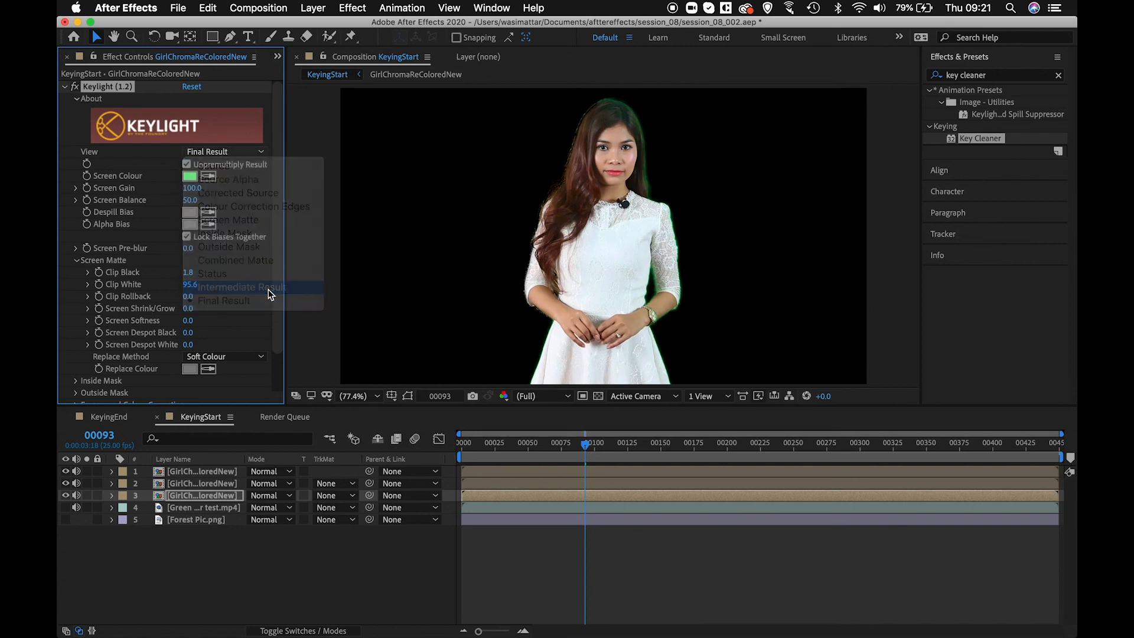
click(64, 87)
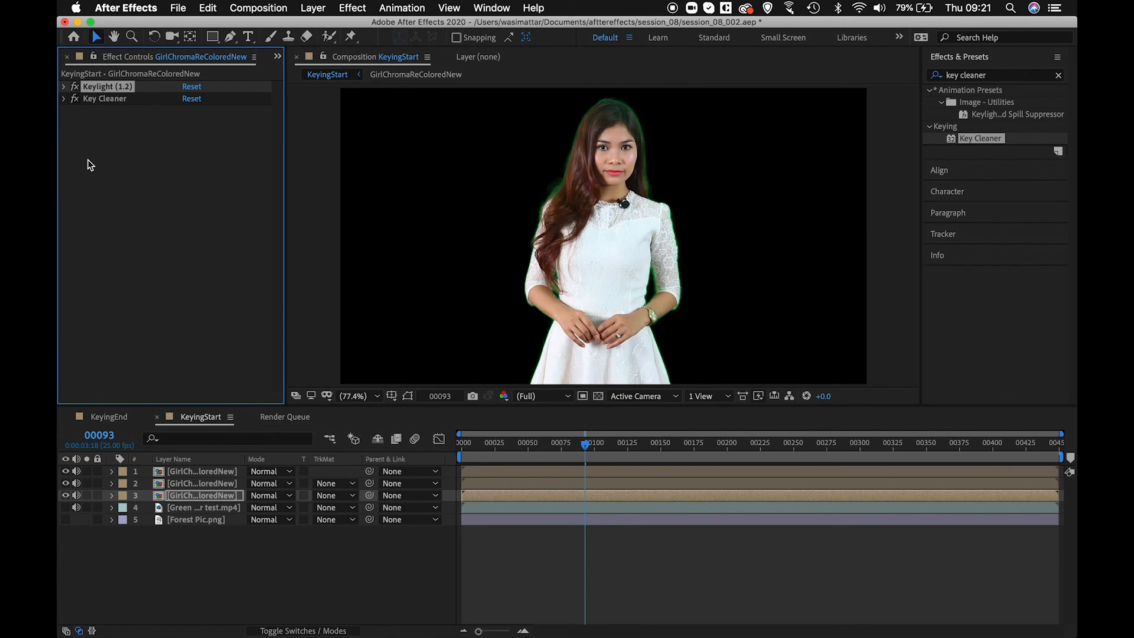
Step: Pre-compose the three keyed girl layers into a composition named GirlChromaMatteFinal, moving all attributes into it
click(220, 559)
click(222, 495)
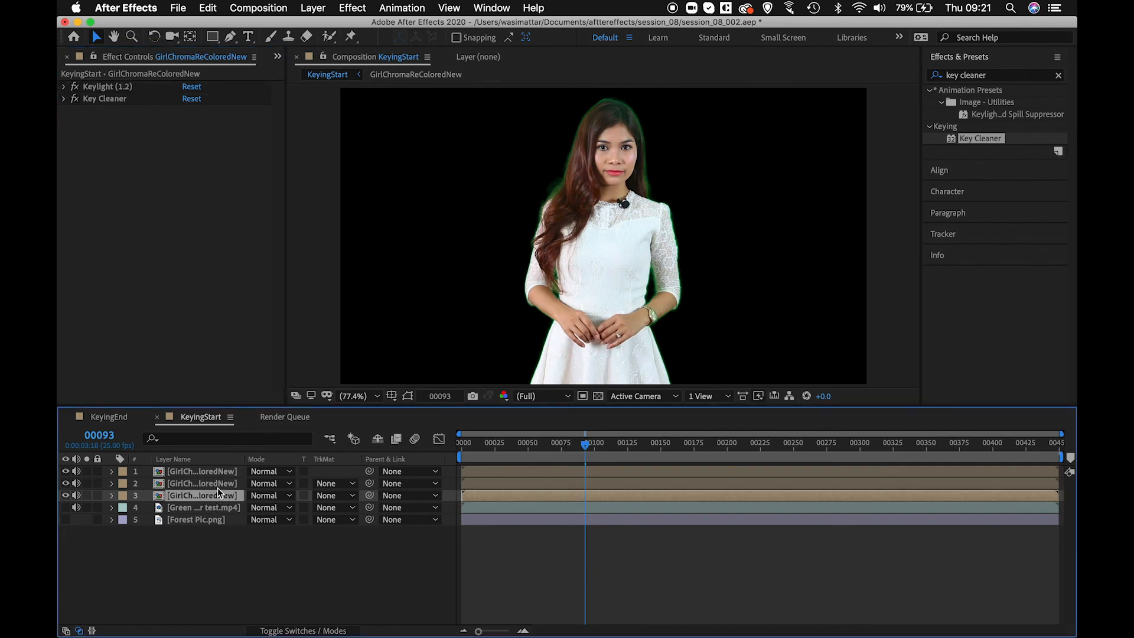
shift+click(219, 484)
shift+click(223, 476)
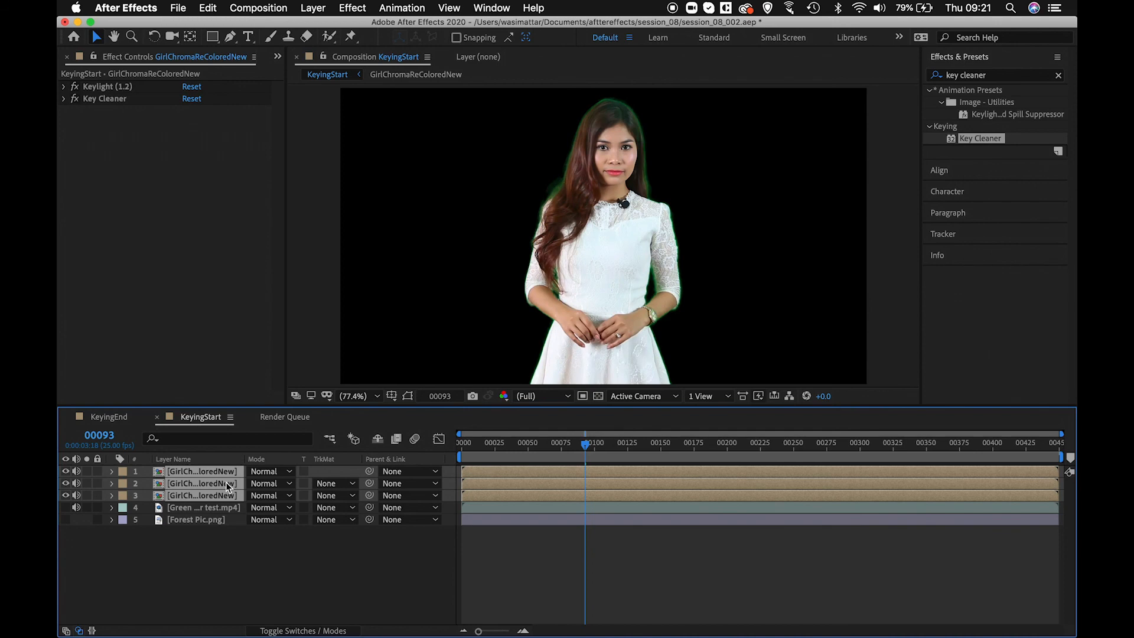
key(super+shift+c)
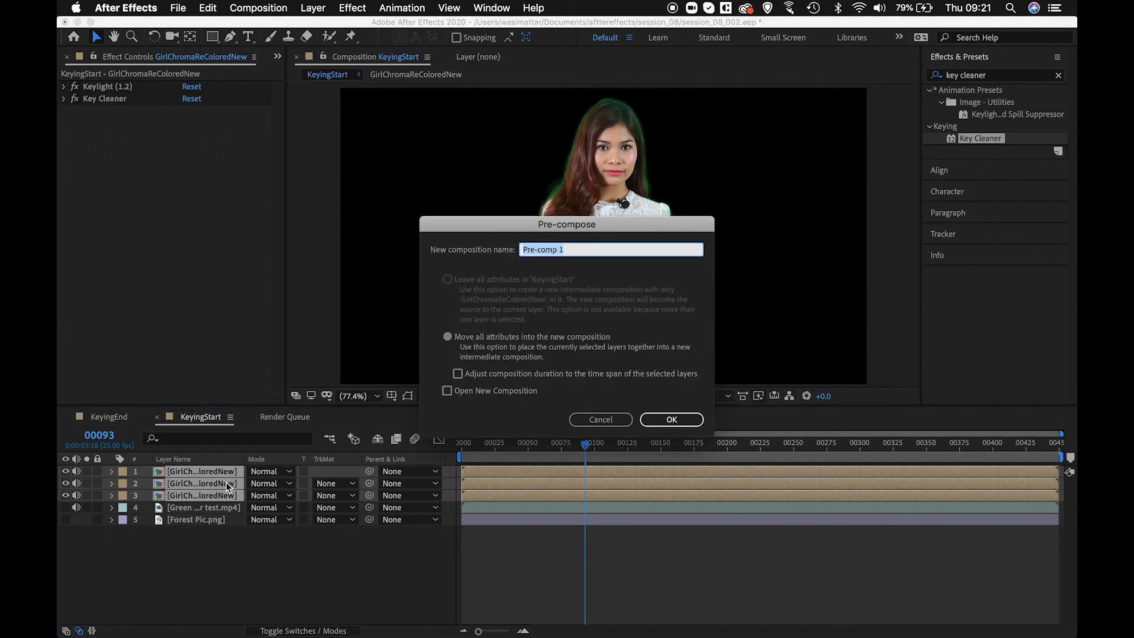
text(ChromaMat)
text(te)
text(Final)
text(Girl)
click(449, 337)
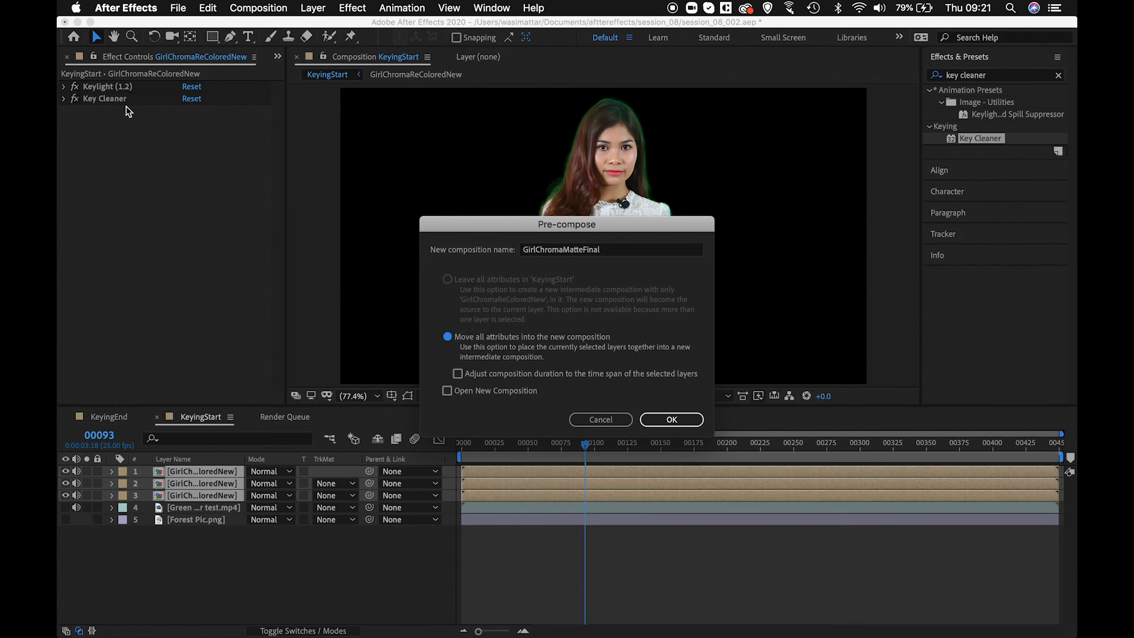
click(685, 421)
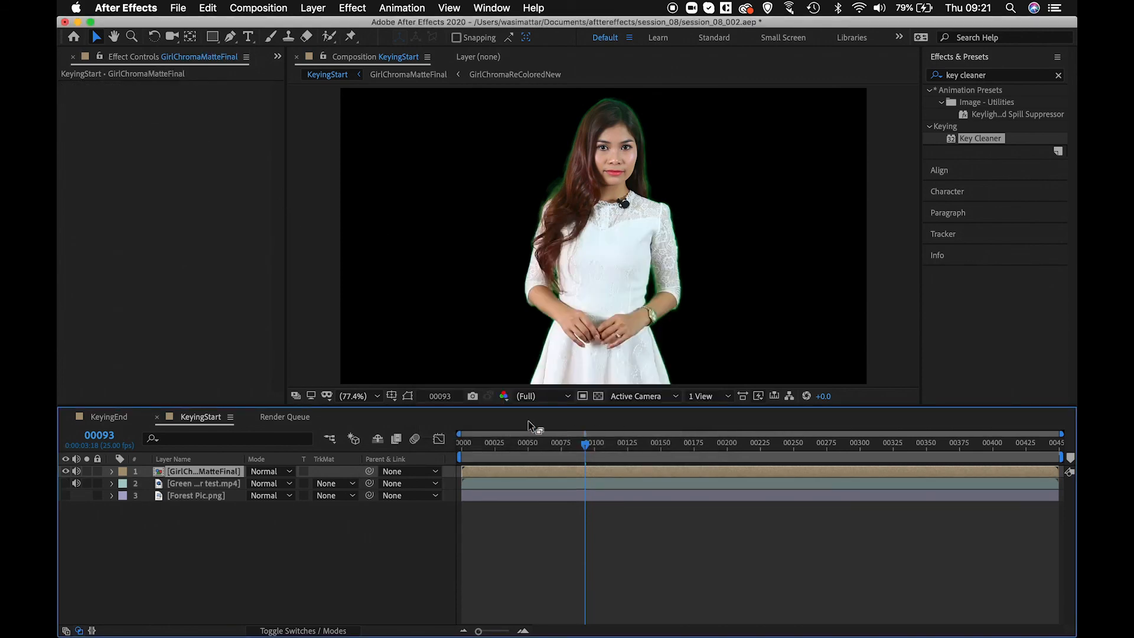
Step: Hide the GirlChromaMatteFinal layer, duplicate the green screen footage layer and make the upper copy visible
click(202, 484)
click(66, 472)
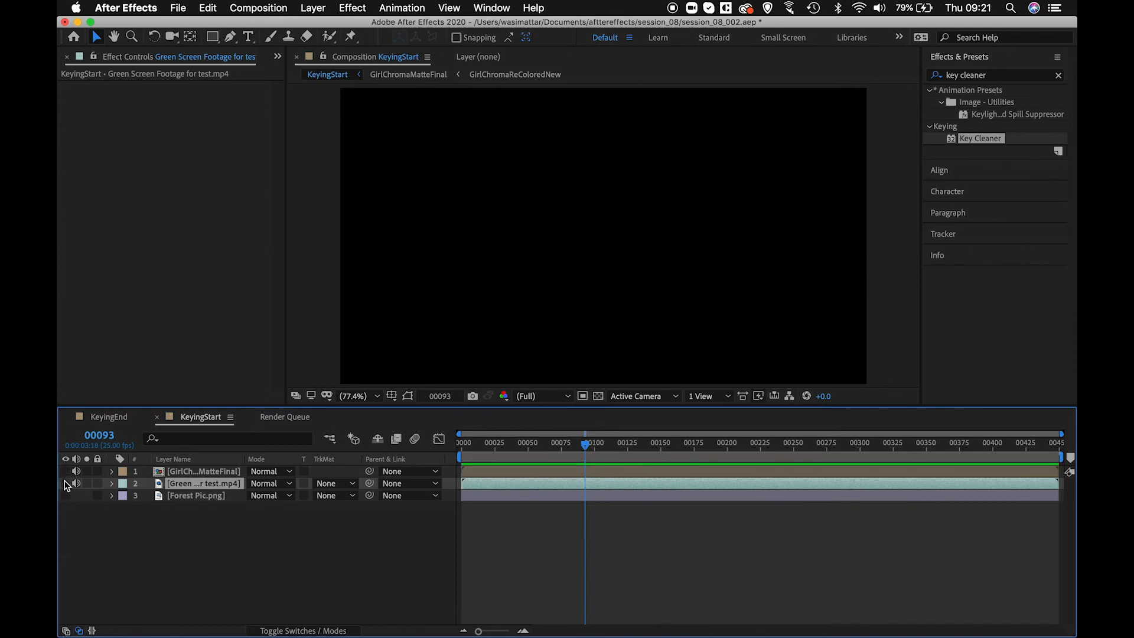
click(66, 484)
click(66, 484)
key(super+d)
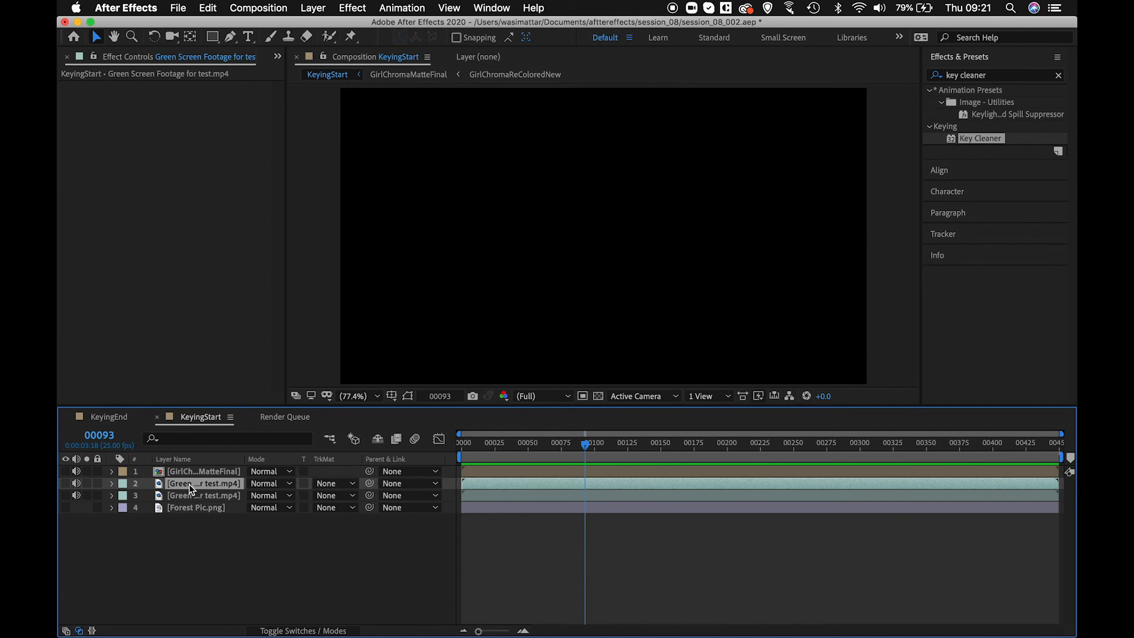
click(65, 484)
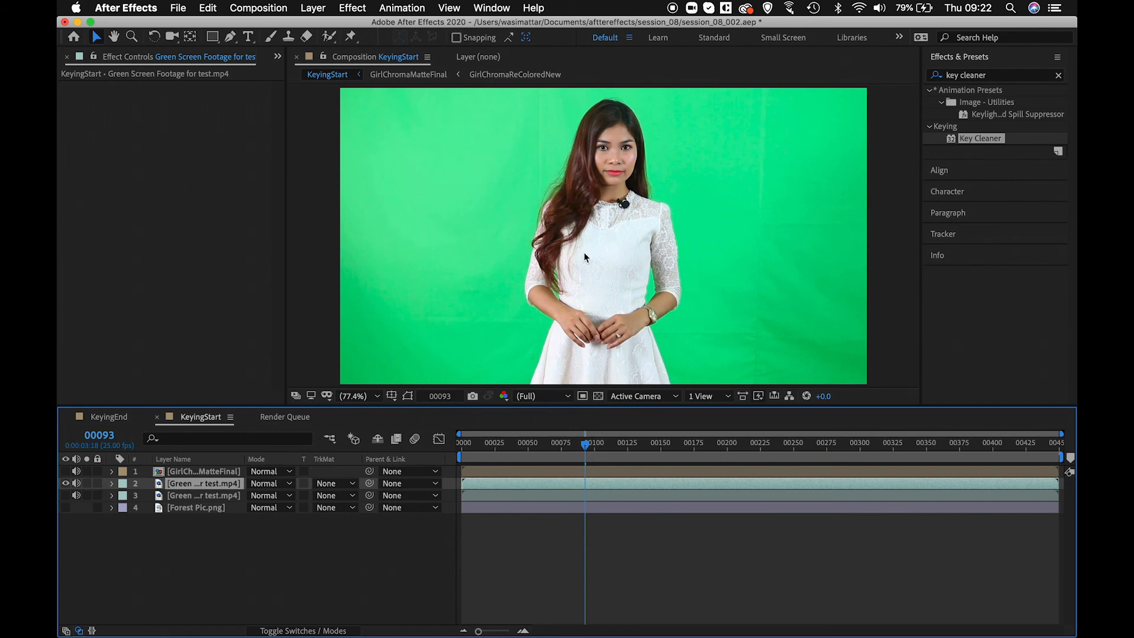
Step: Show the GirlChromaMatteFinal layer again and solo it temporarily to compare the keyed figure with the raw footage
click(65, 471)
click(174, 475)
click(87, 471)
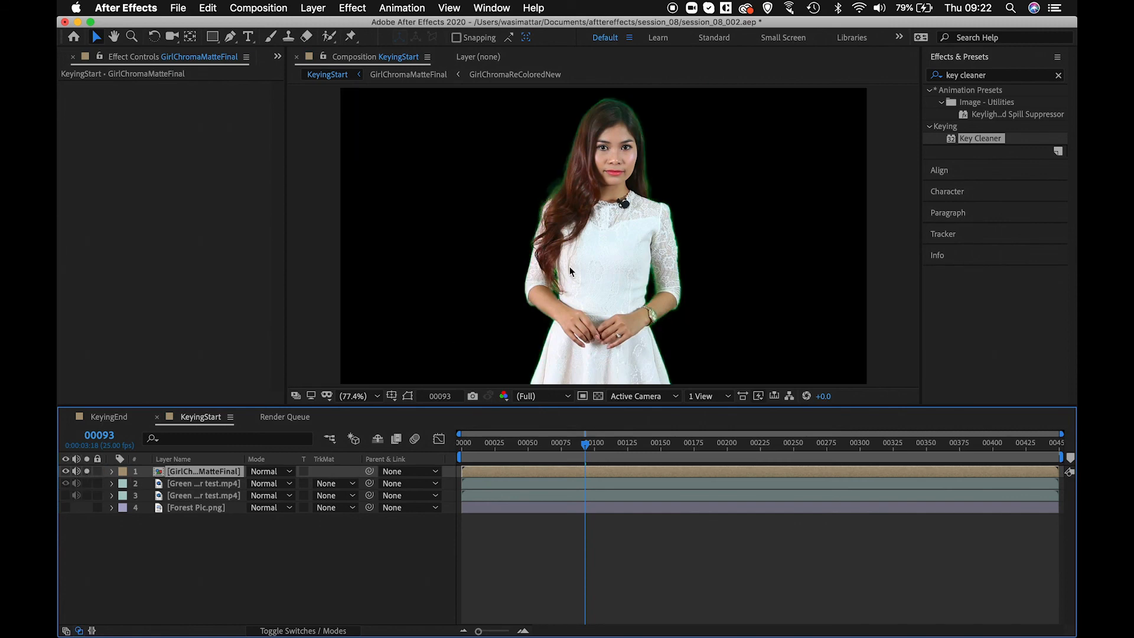
click(87, 472)
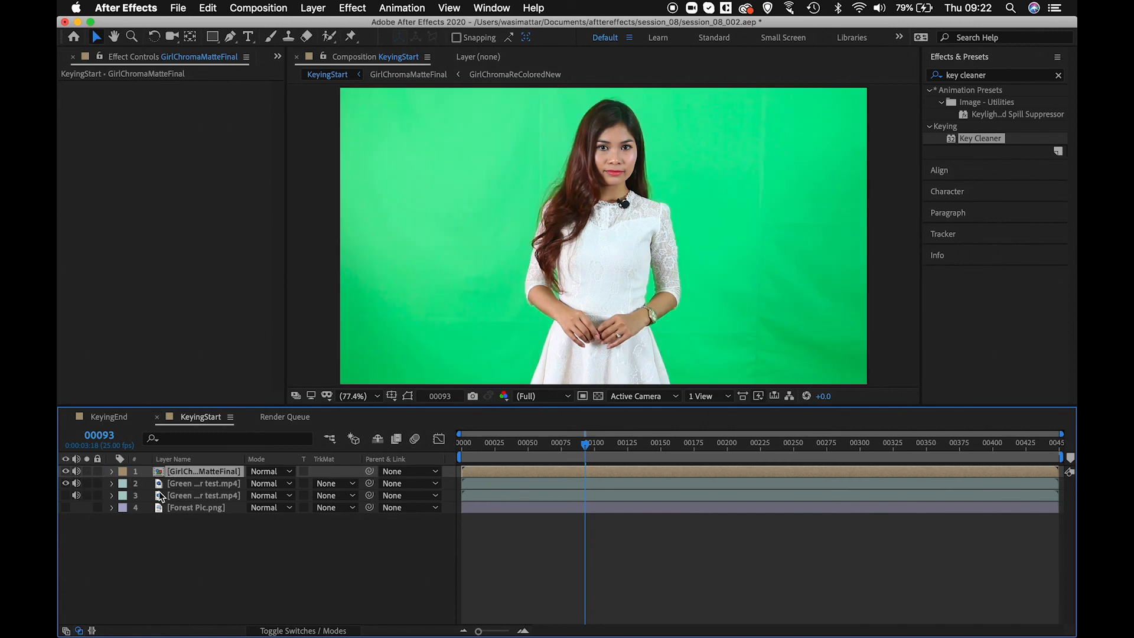
Step: Set the upper green screen footage layer's track matte to Alpha Matte GirlChromaMatteFinal and show the Forest Pic layer
click(214, 485)
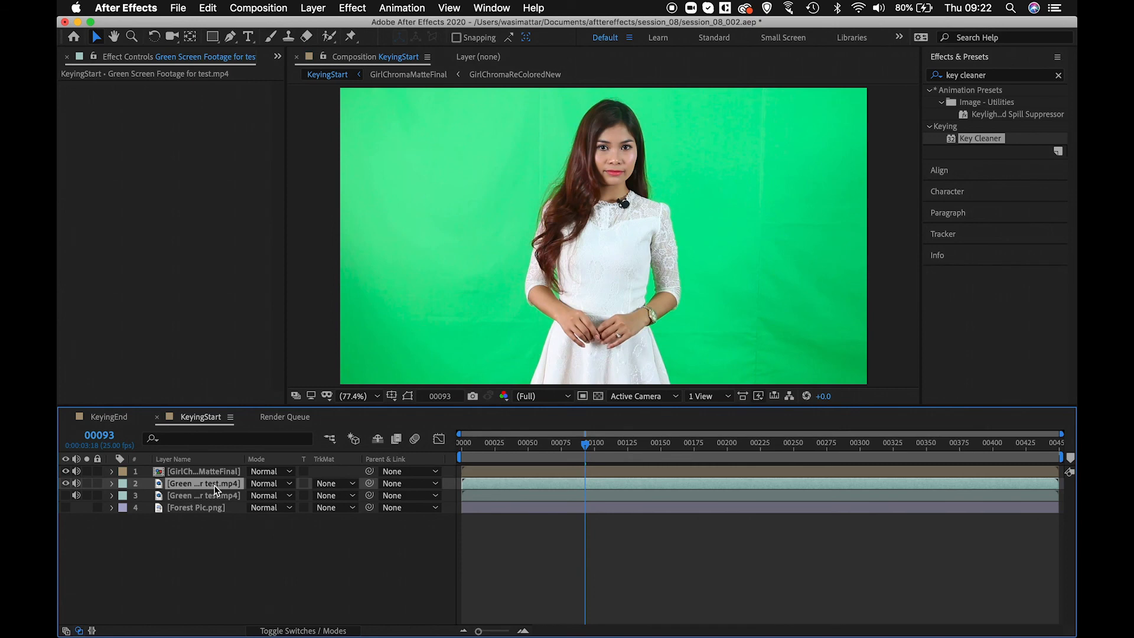
click(335, 484)
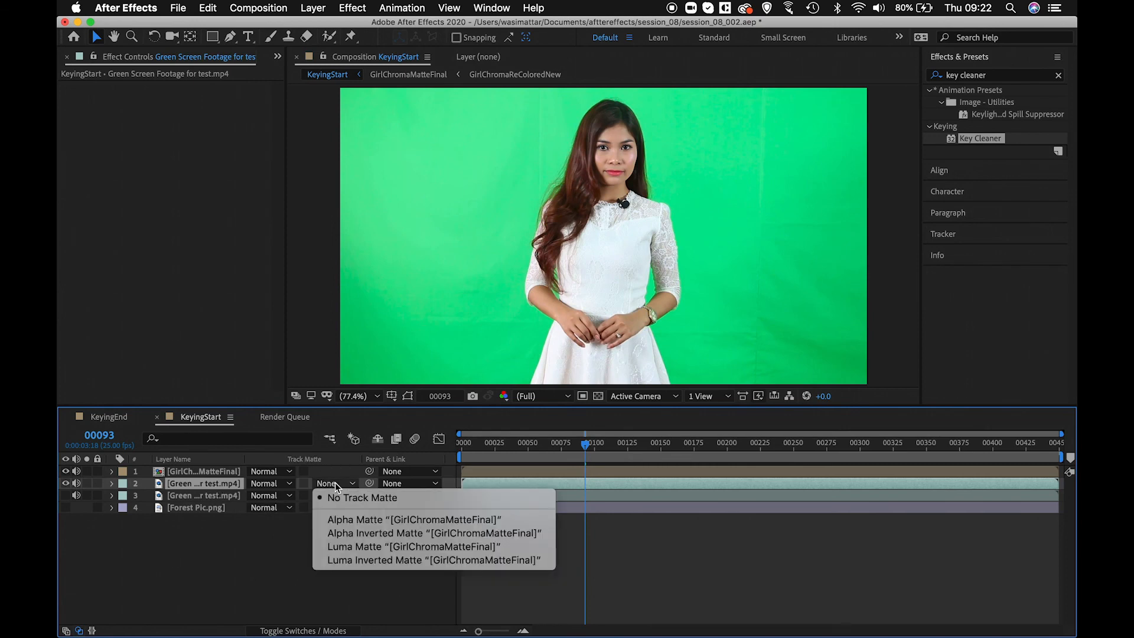
click(354, 520)
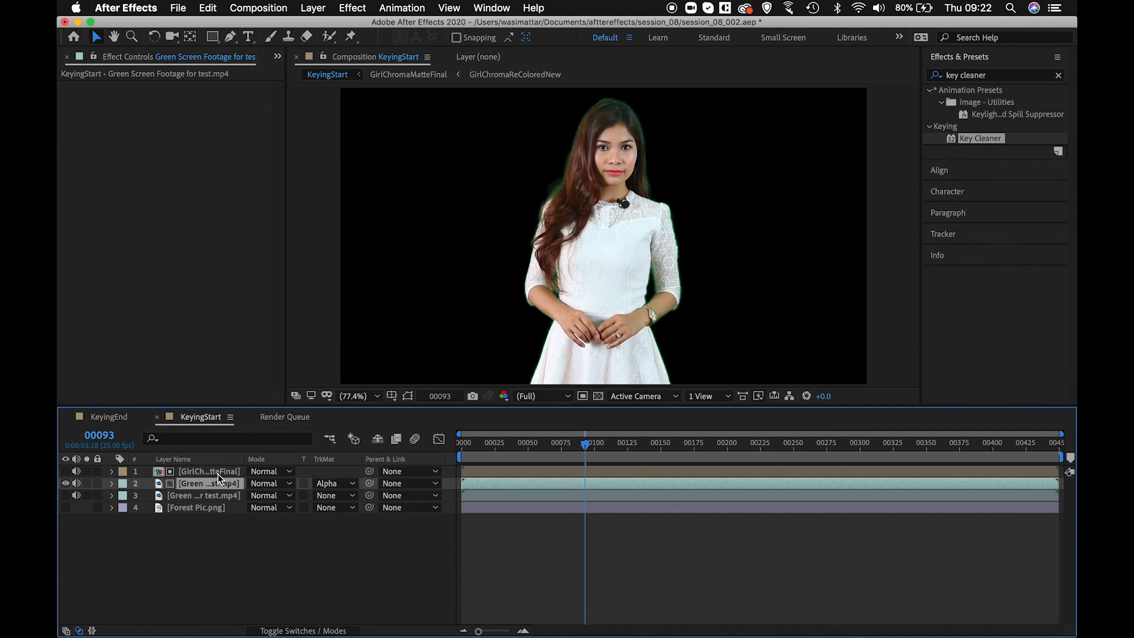
click(65, 508)
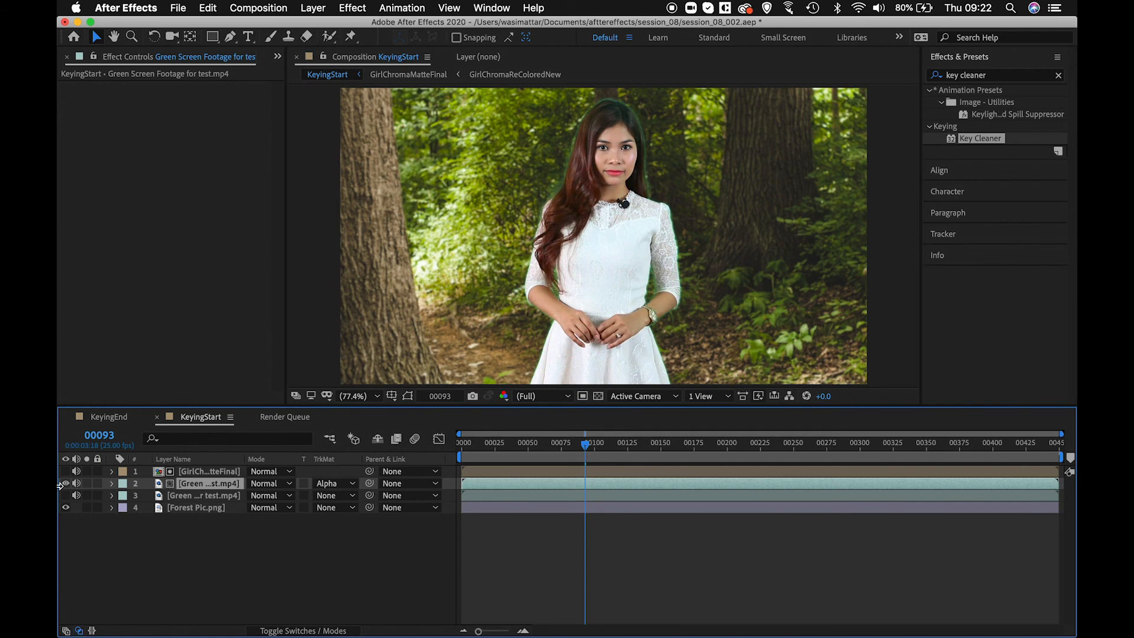
Step: Examine the hair and shoulder edges up close while toggling the matte layer's visibility, and fit the whole composite back in view
scroll(591, 177, up, 2)
drag(600, 158, 556, 331)
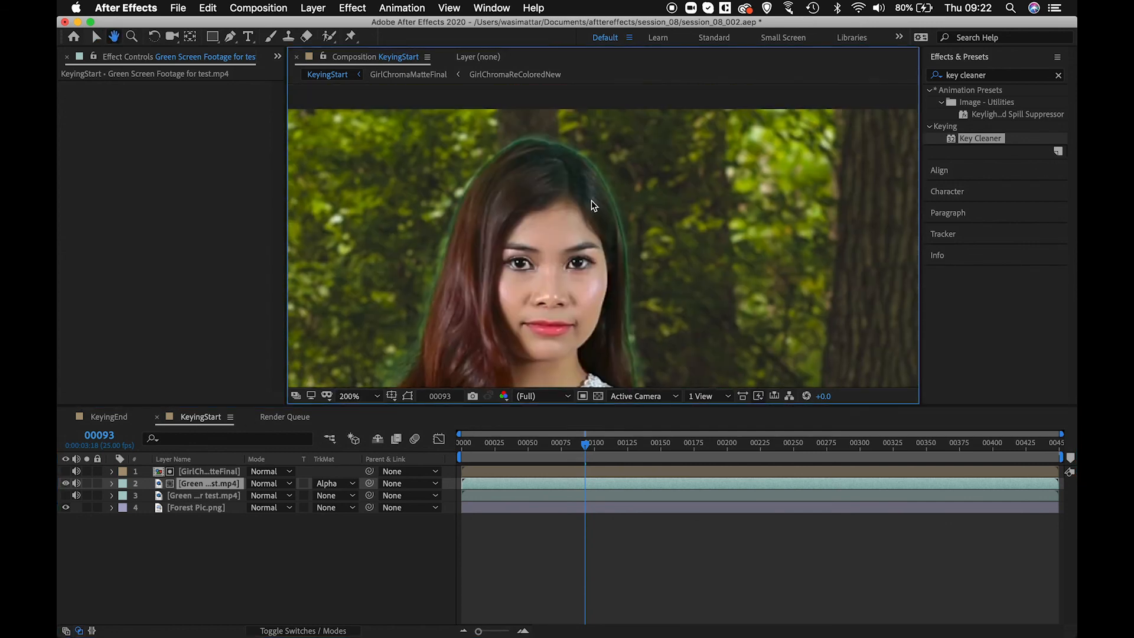
drag(591, 200, 576, 254)
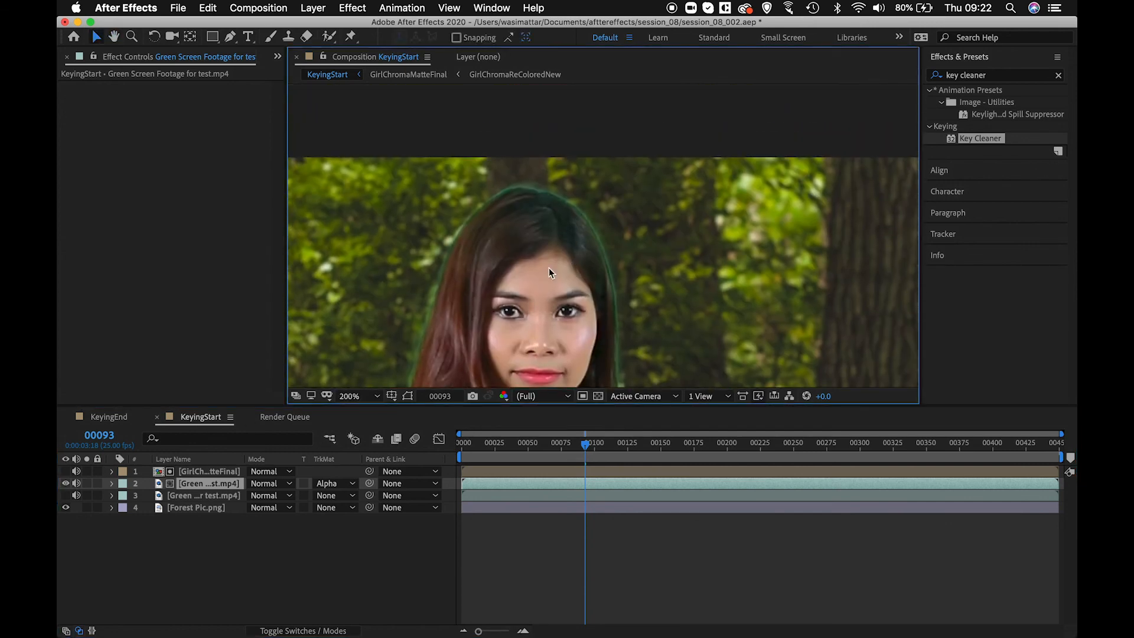
click(67, 473)
click(67, 472)
click(67, 473)
click(67, 473)
click(67, 473)
click(67, 472)
click(67, 473)
click(67, 472)
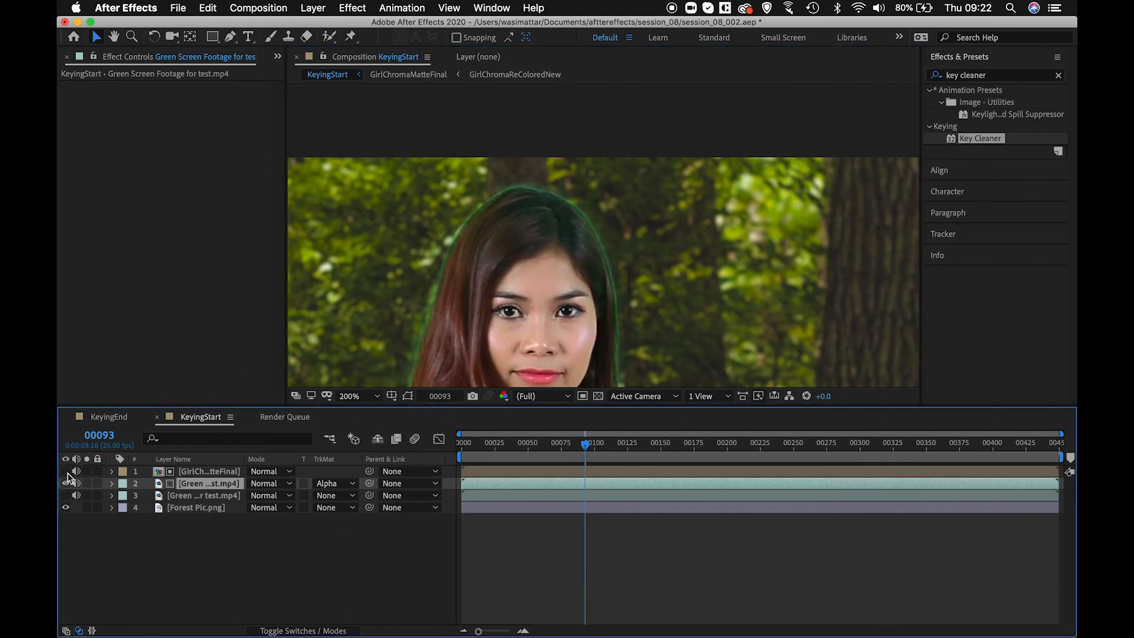
drag(515, 381, 566, 235)
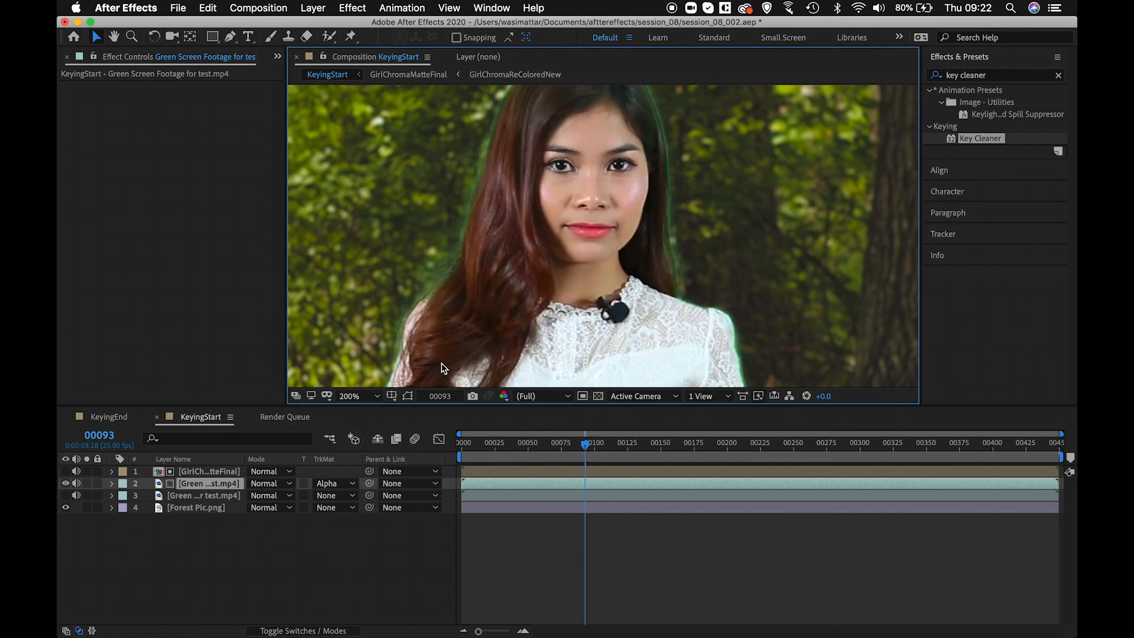
key(shift+slash)
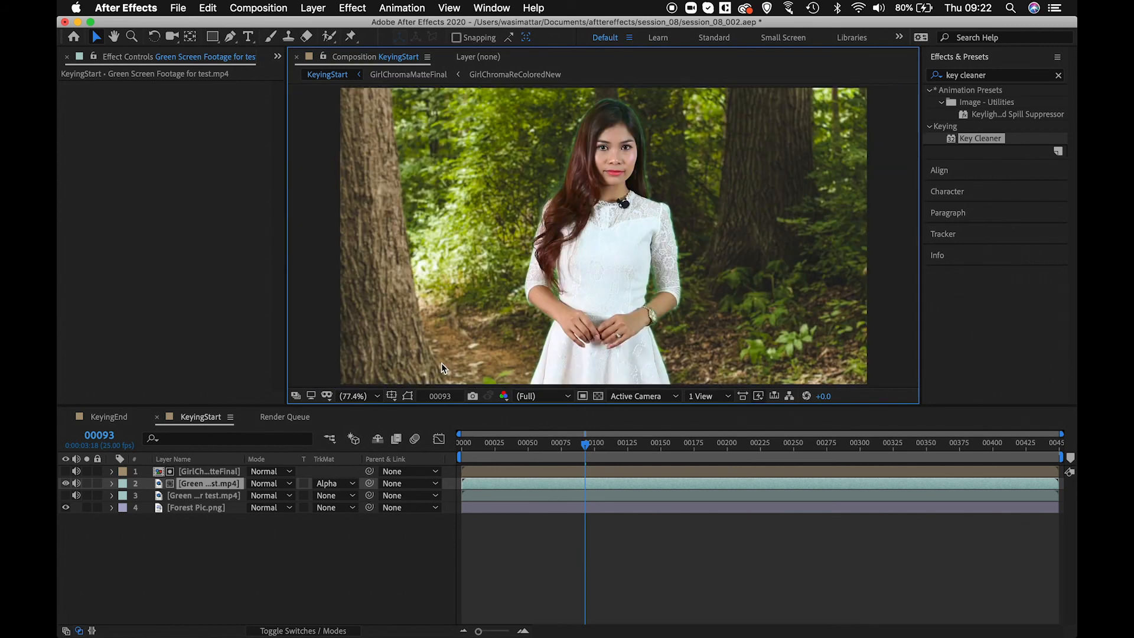